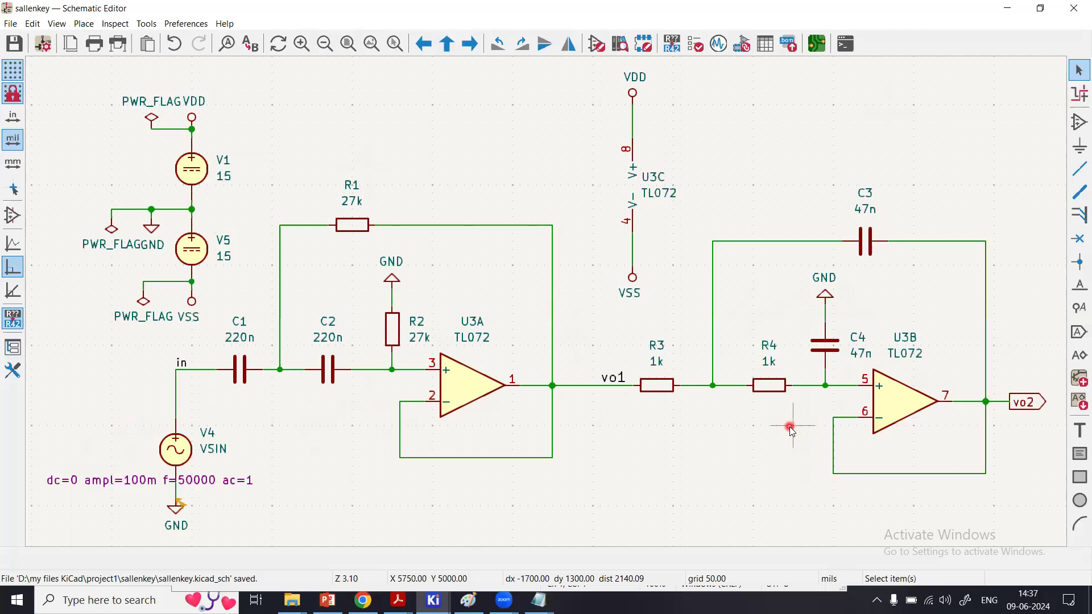
- Preview units A, B and C of the TL072 op-amp from the Amplifier_Operational library in the symbol chooser
click(1077, 122)
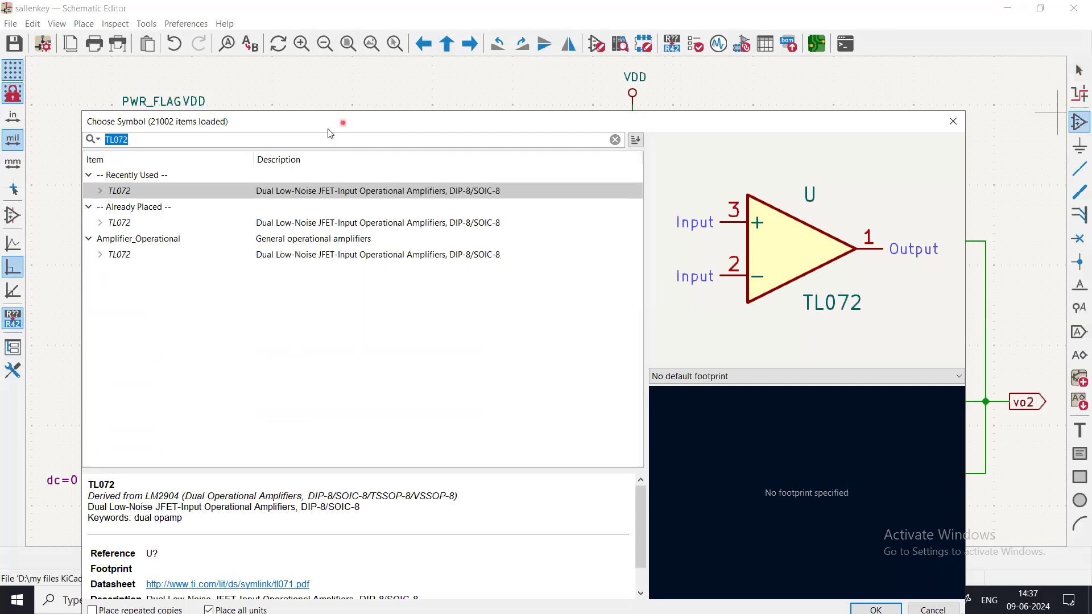
drag(343, 123, 328, 89)
click(135, 107)
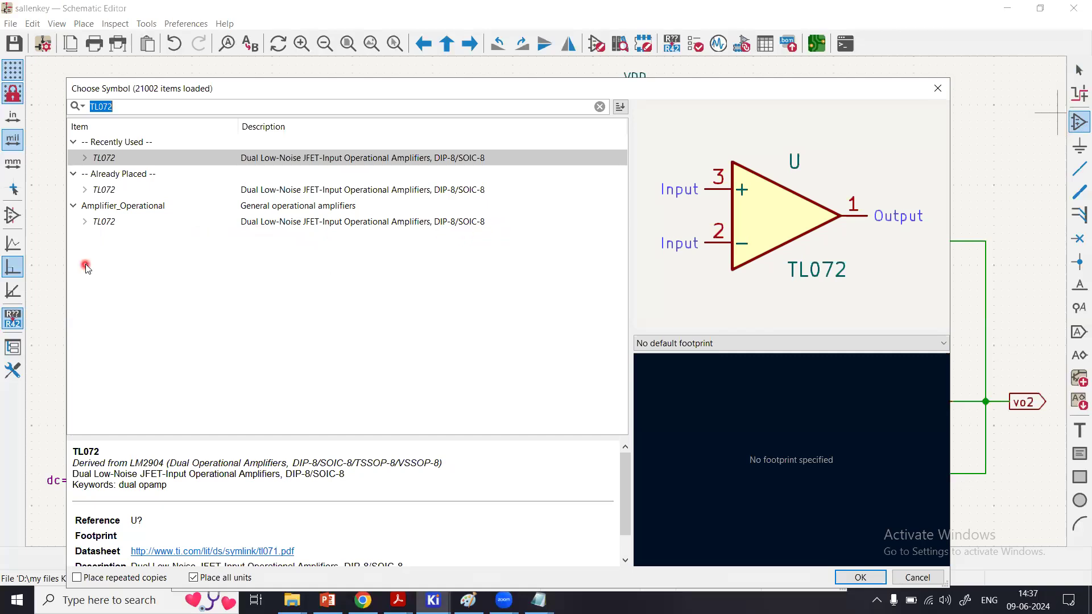
click(84, 221)
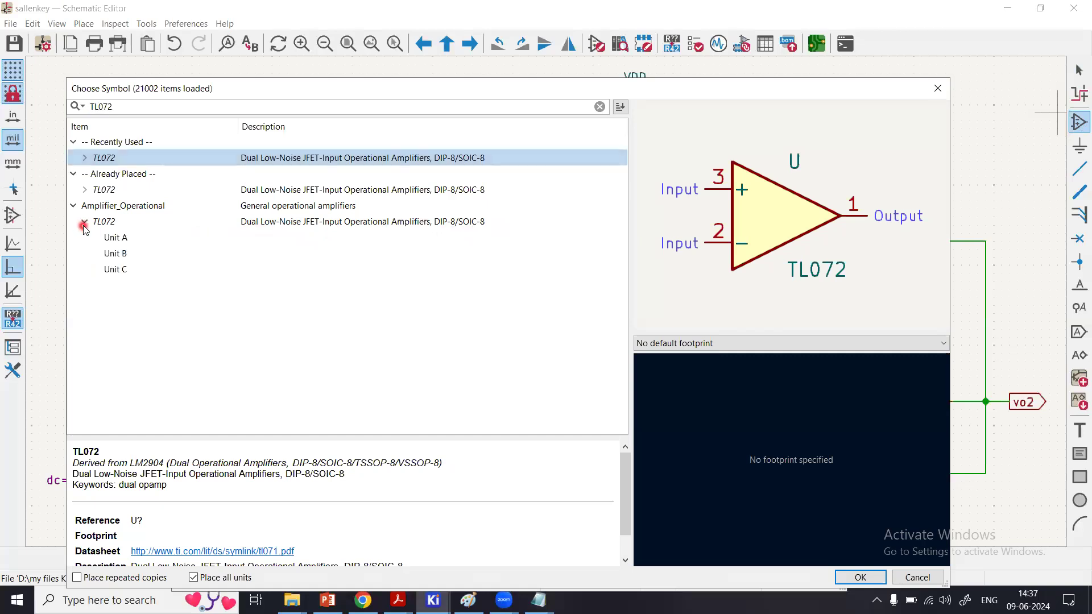
click(116, 238)
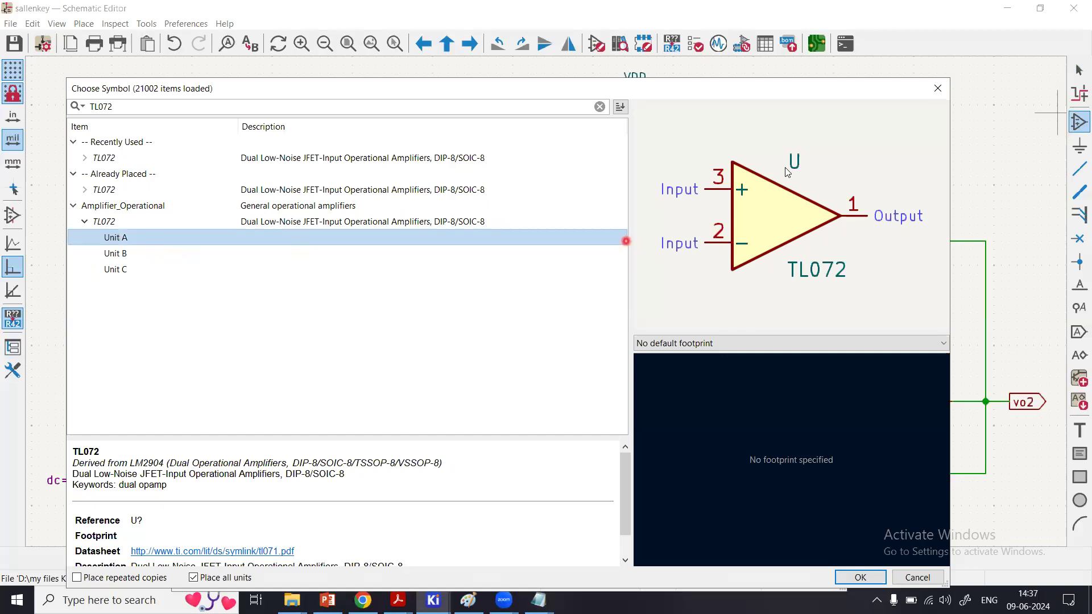
click(144, 257)
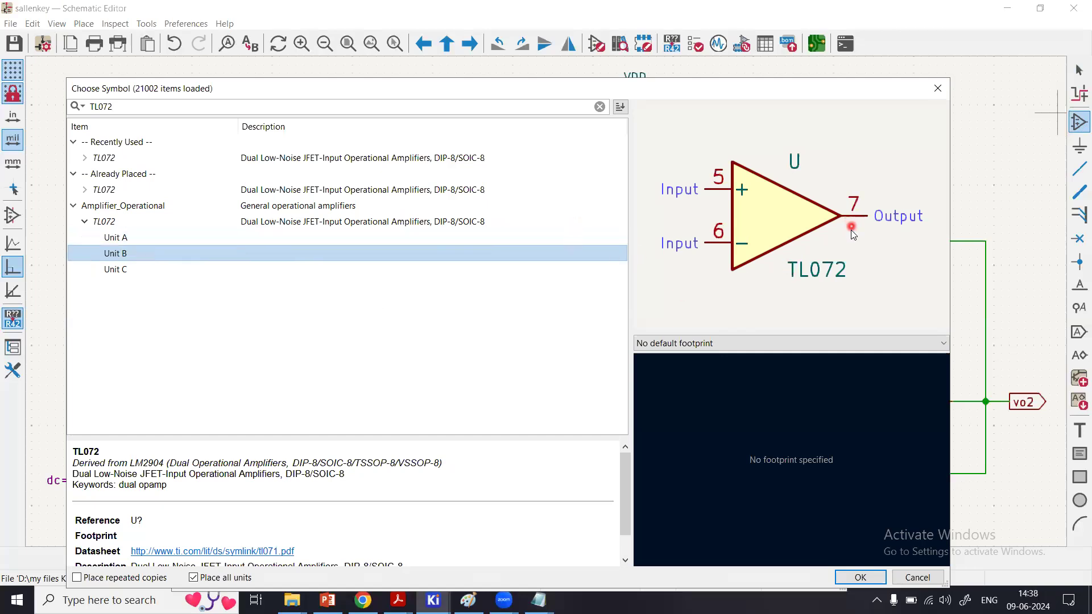
click(144, 272)
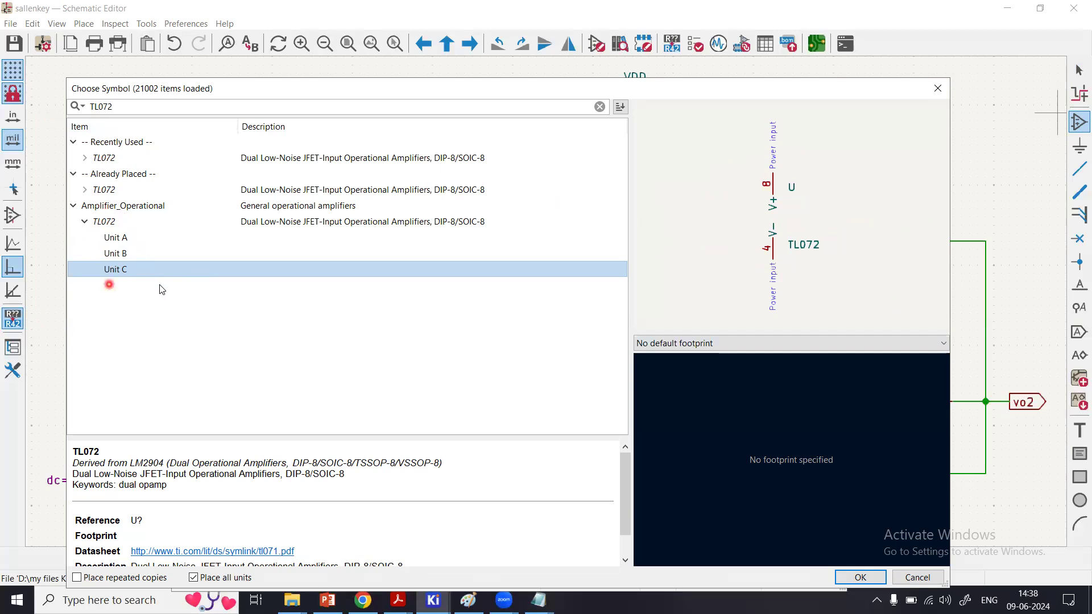
- Place all three TL072 units: A below the first op-amp stage, B below the second stage, and power unit C between them
click(127, 239)
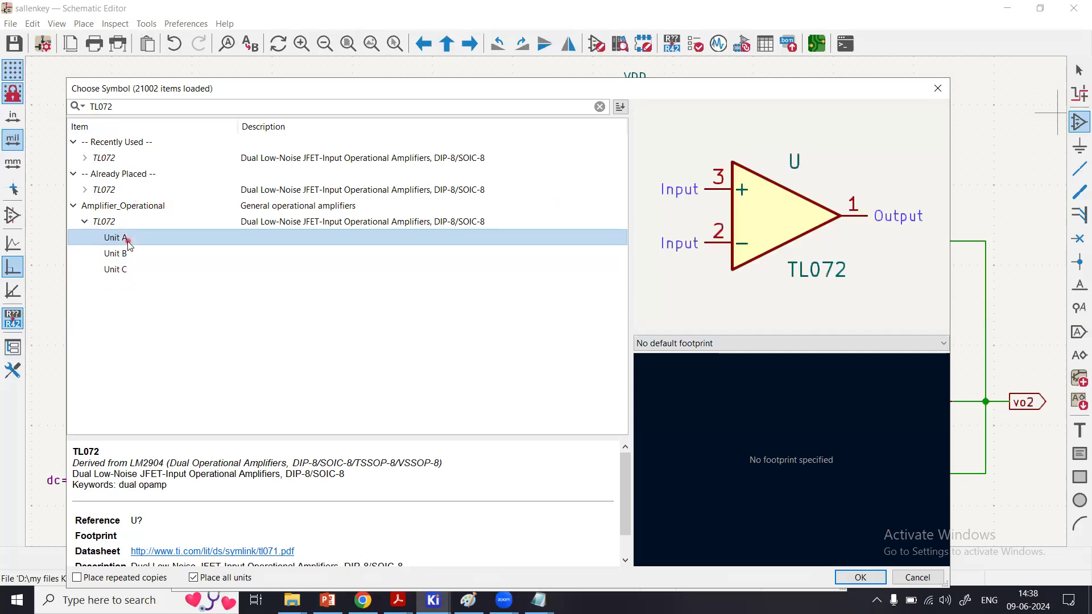
click(863, 578)
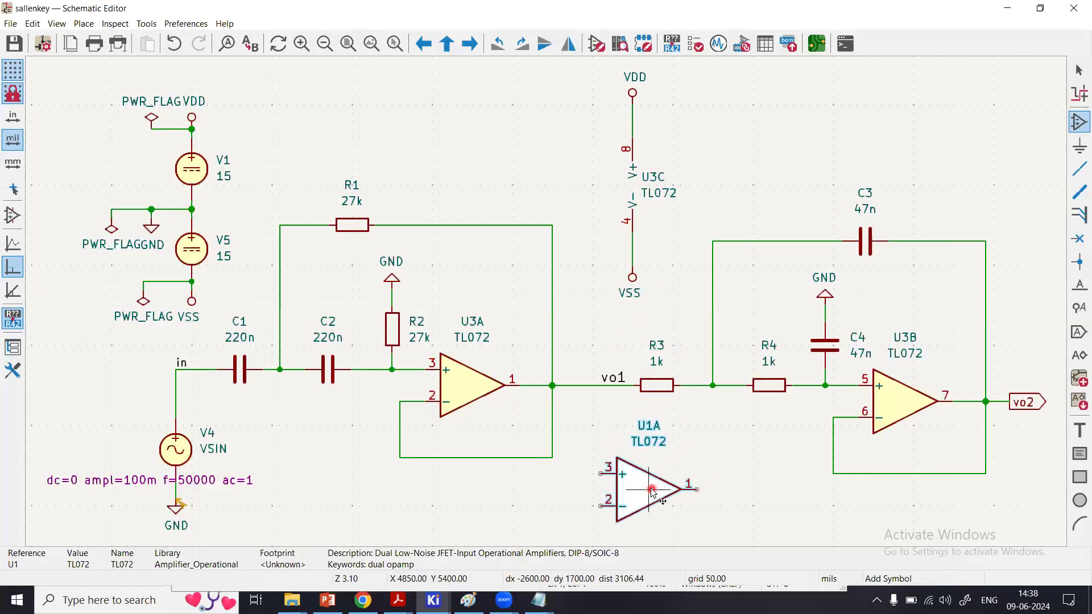
click(474, 514)
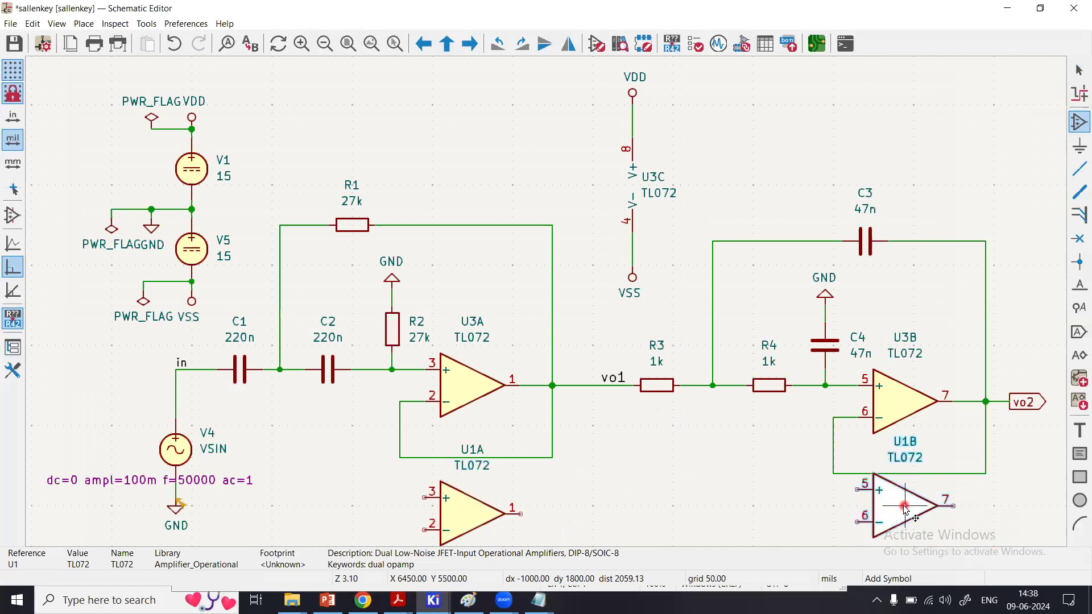
click(906, 508)
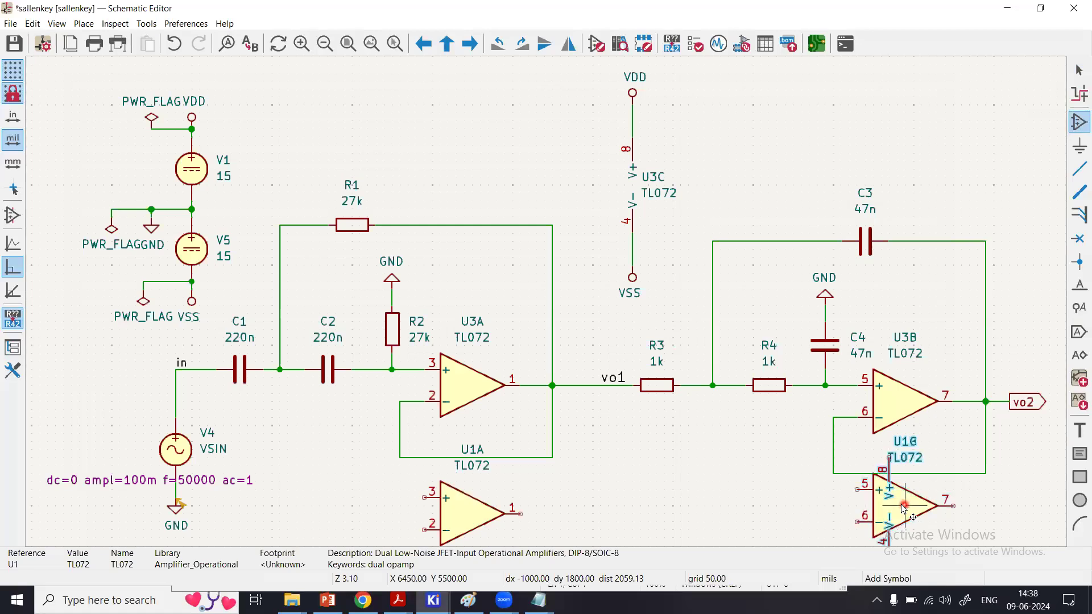
click(669, 501)
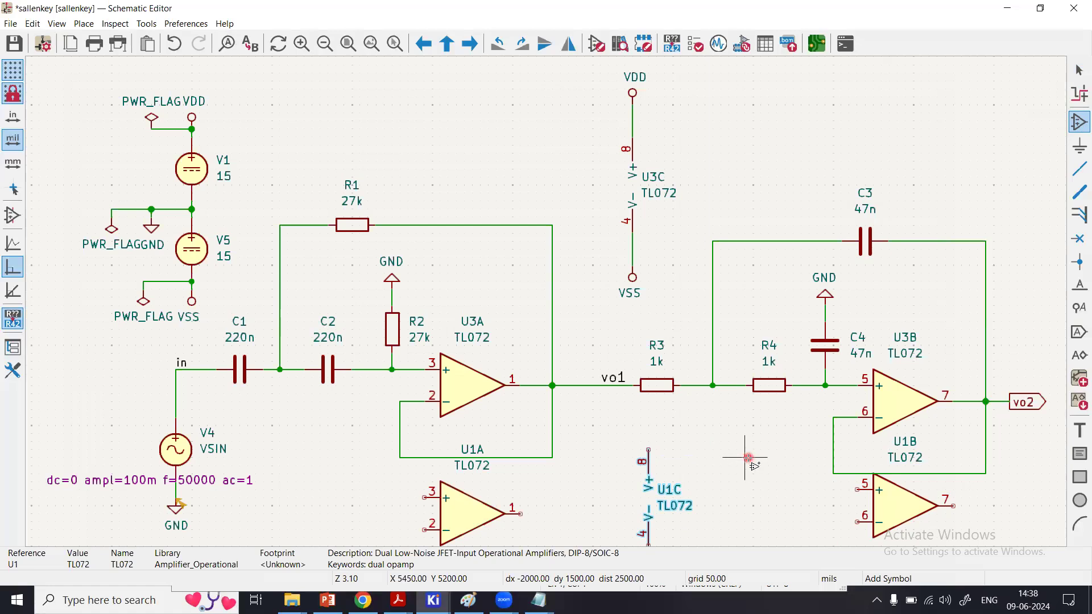
key(Escape)
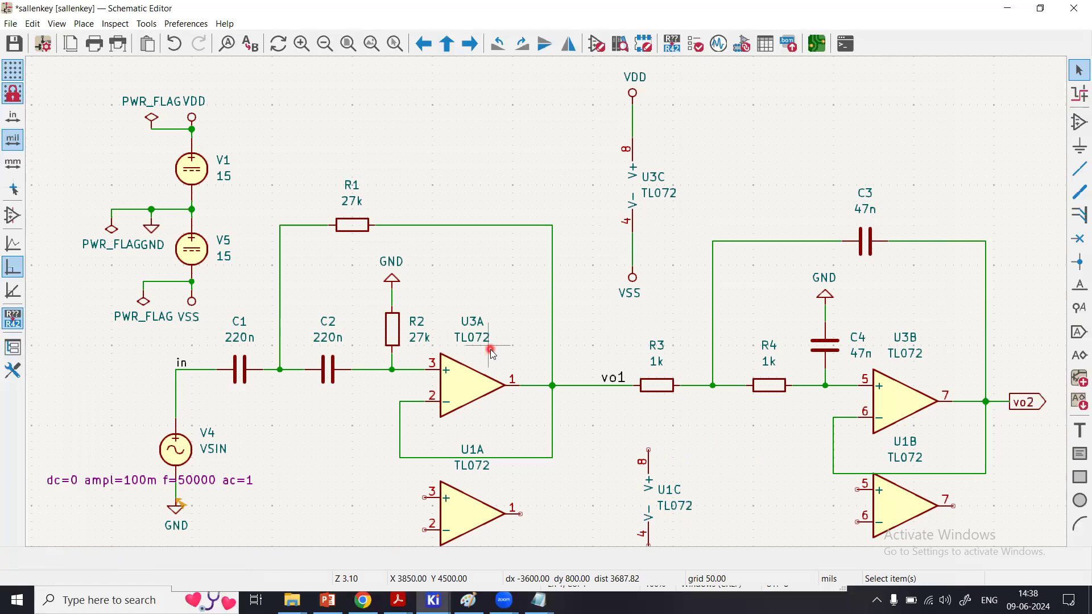
- Delete the three extra TL072 units U1A, U1B and U1C from below the circuit
click(464, 508)
key(Delete)
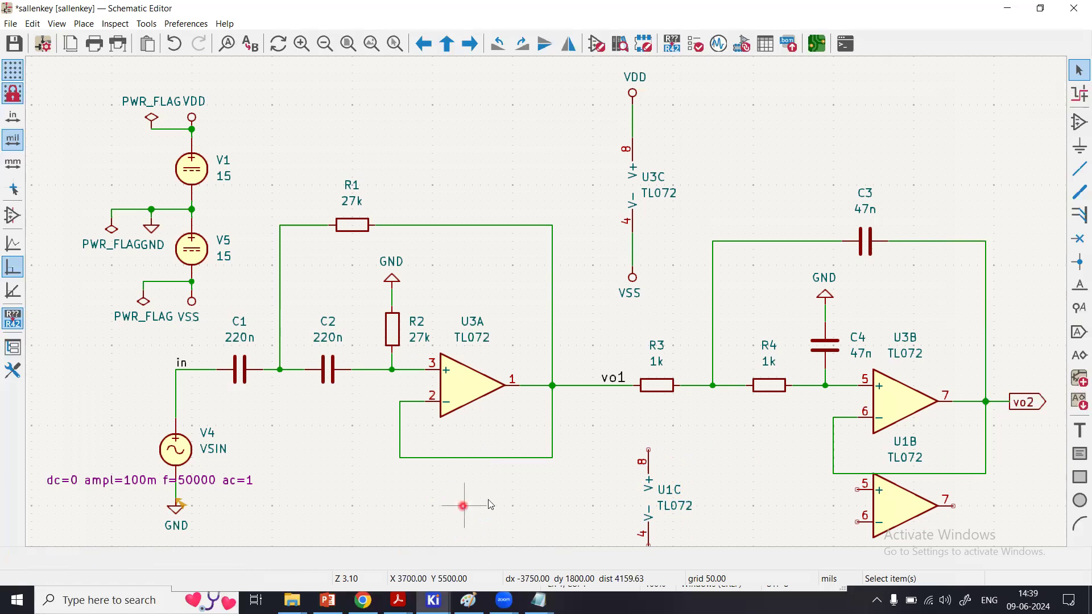
click(895, 500)
key(Delete)
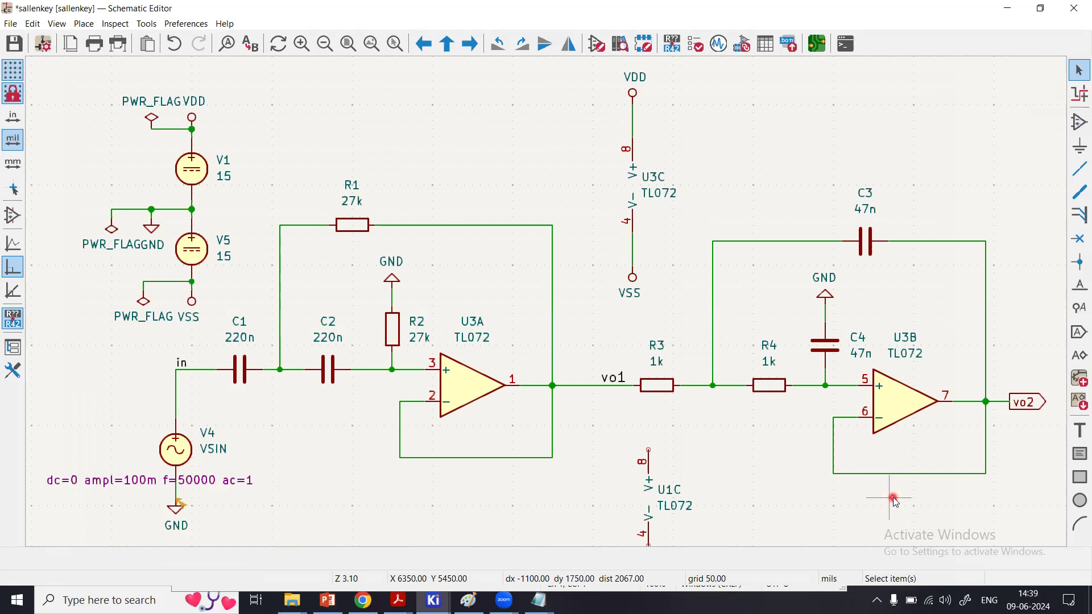
click(652, 487)
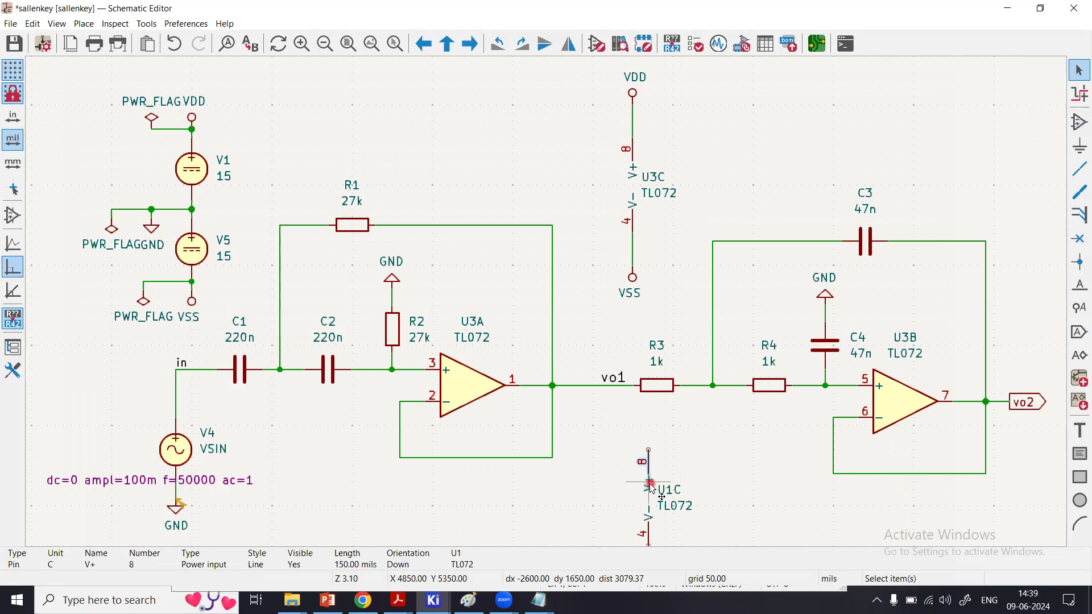
drag(607, 440, 699, 547)
key(Delete)
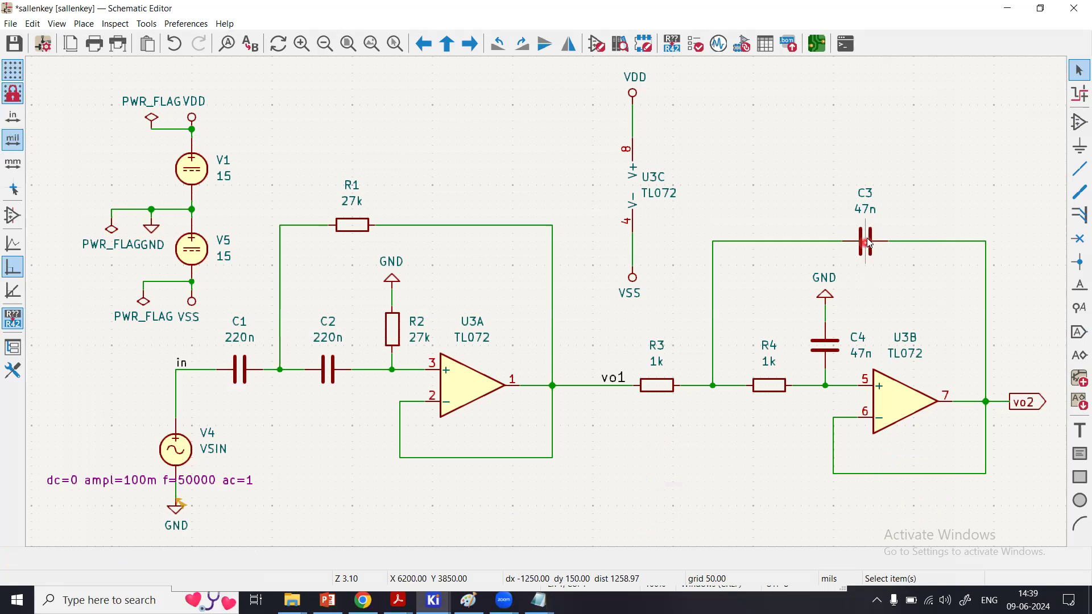
- View the value field properties of resistor R4 and close them
double_click(769, 363)
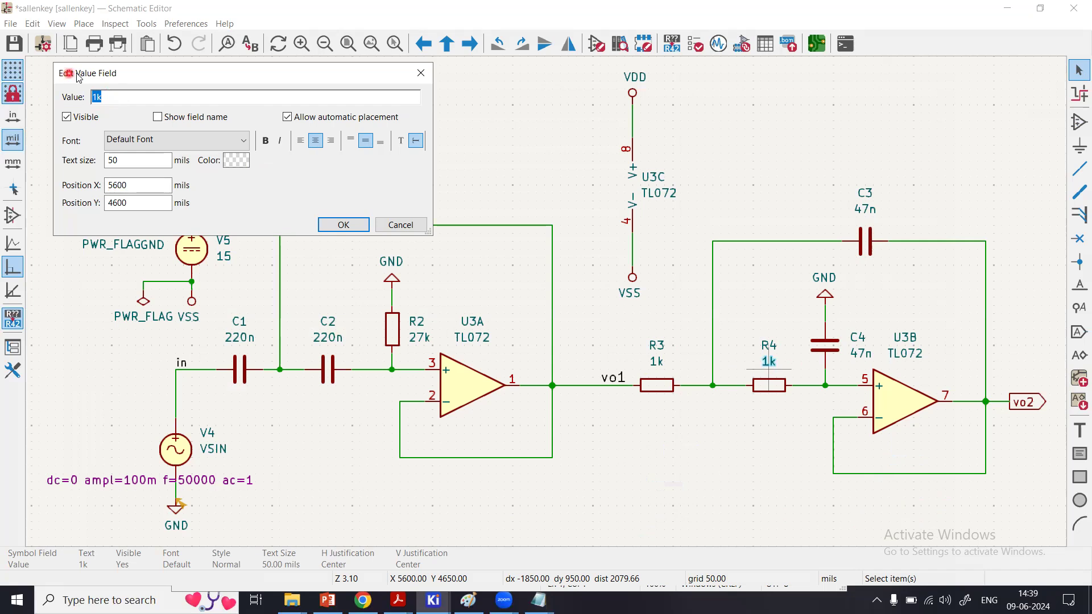
click(345, 226)
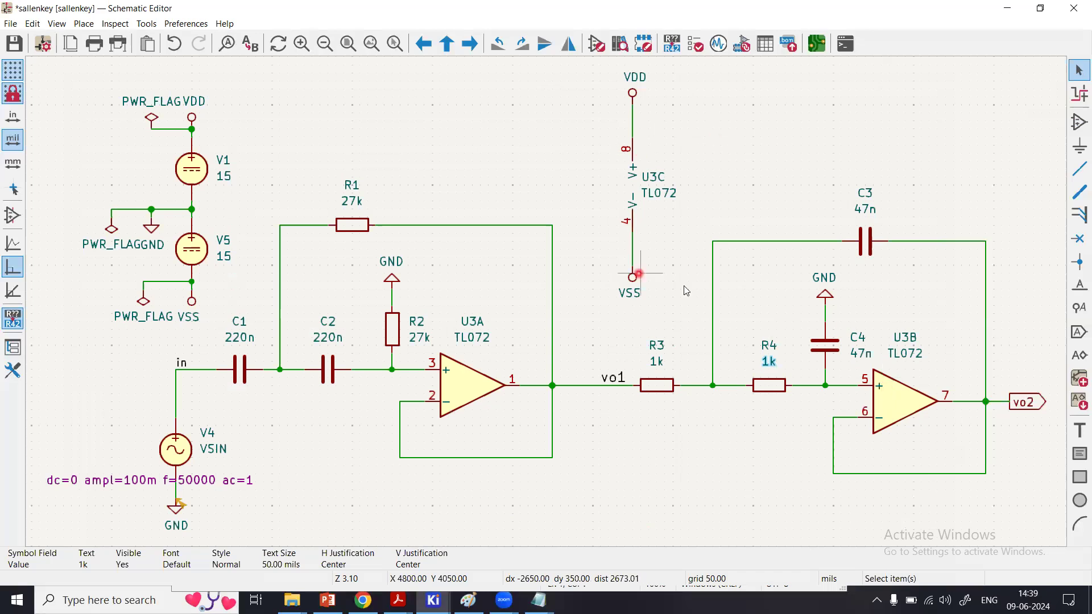
click(665, 288)
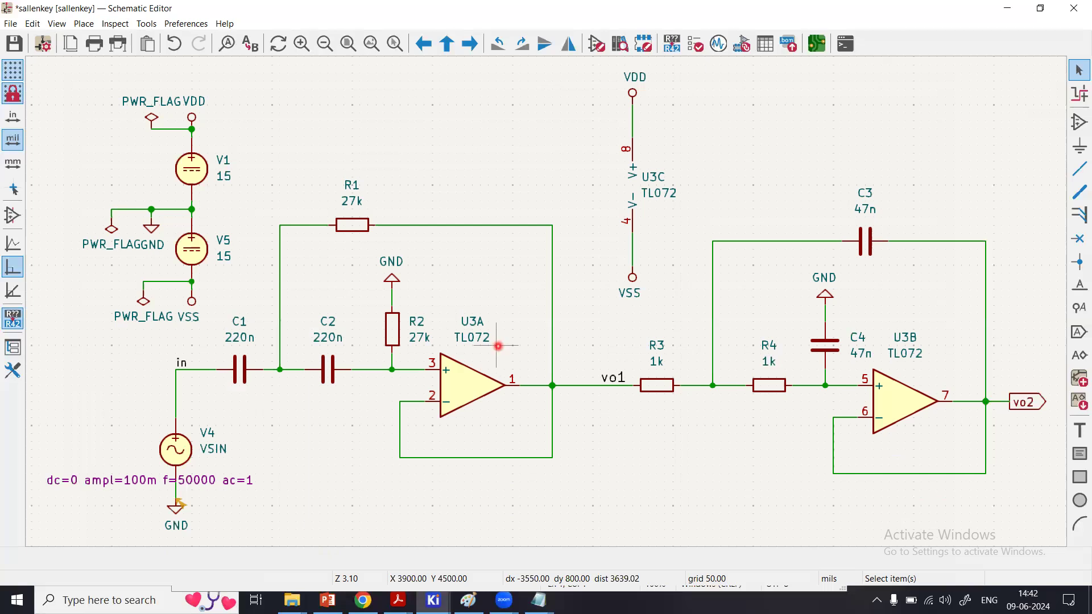
- Switch to File Explorer and show the sloj067 (1) model folder inside Downloads
click(292, 601)
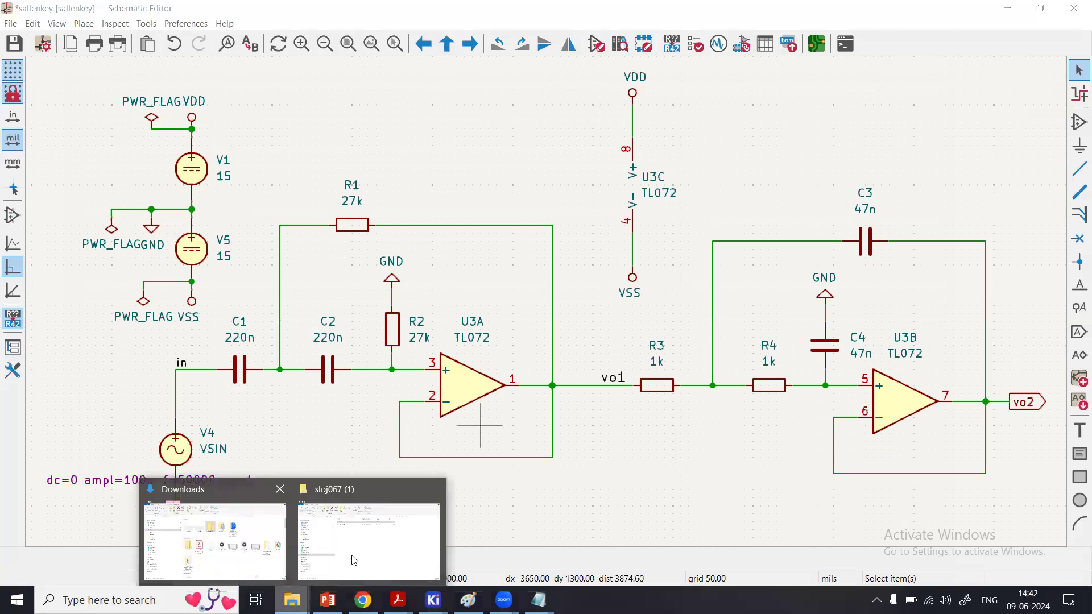
click(382, 555)
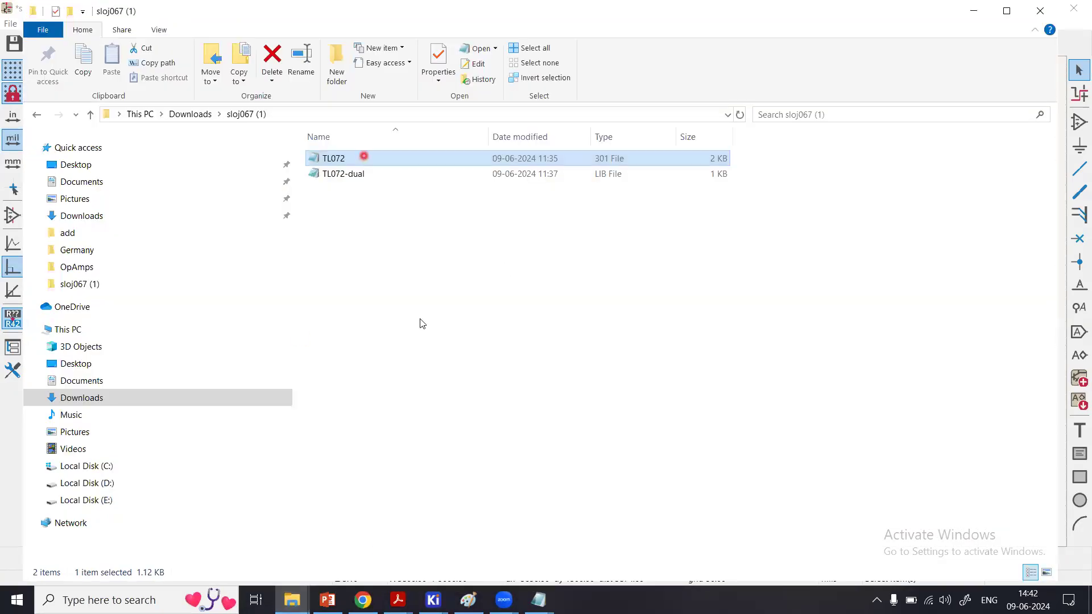
click(185, 116)
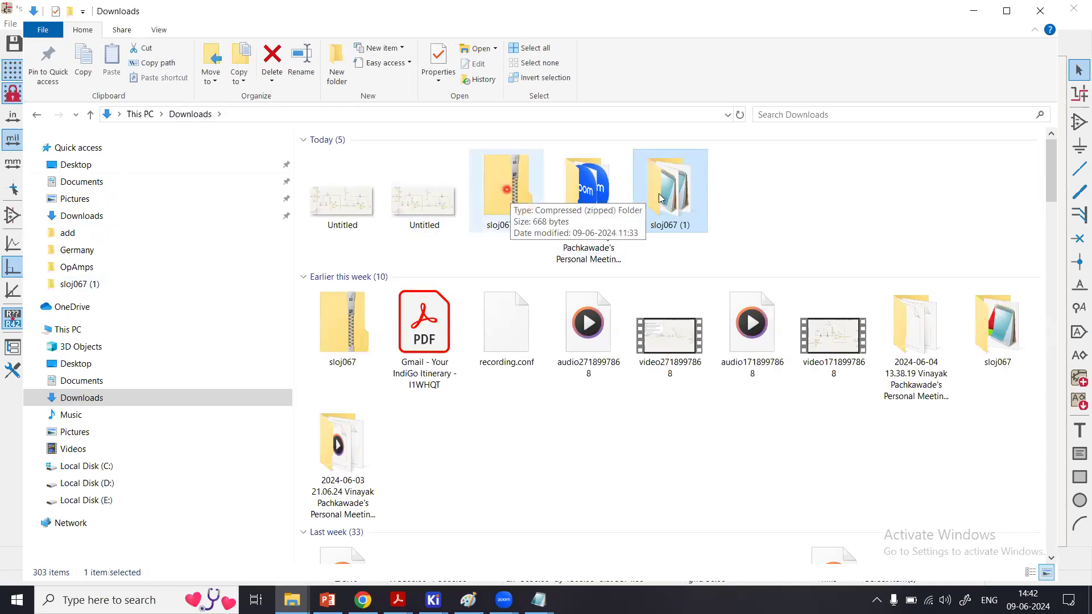
double_click(673, 210)
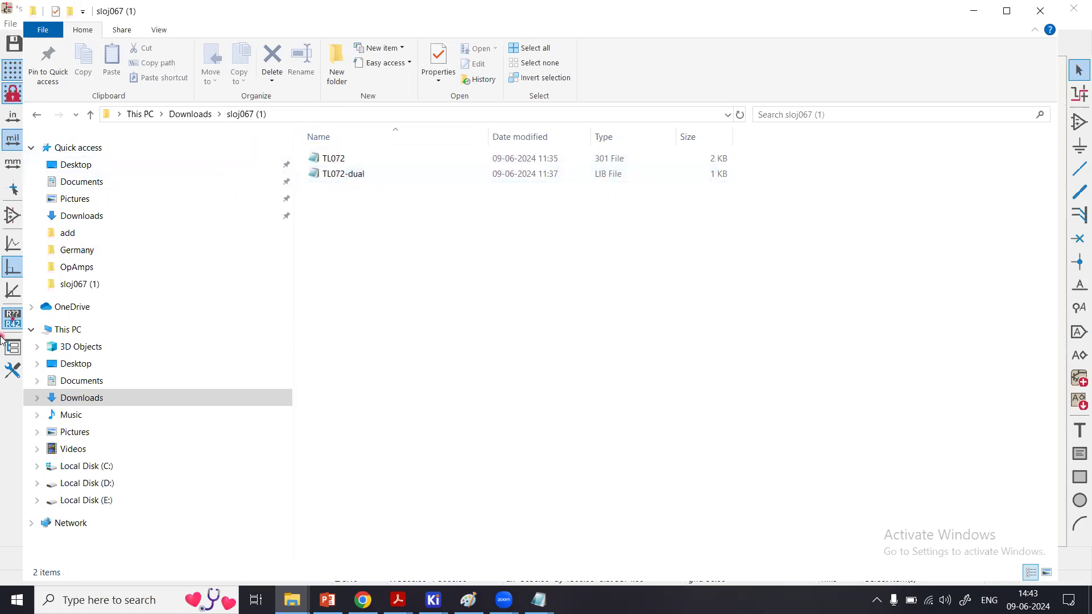
- Look into the OpAmps model folder, and return to the sloj067 (1) folder in Downloads
click(75, 266)
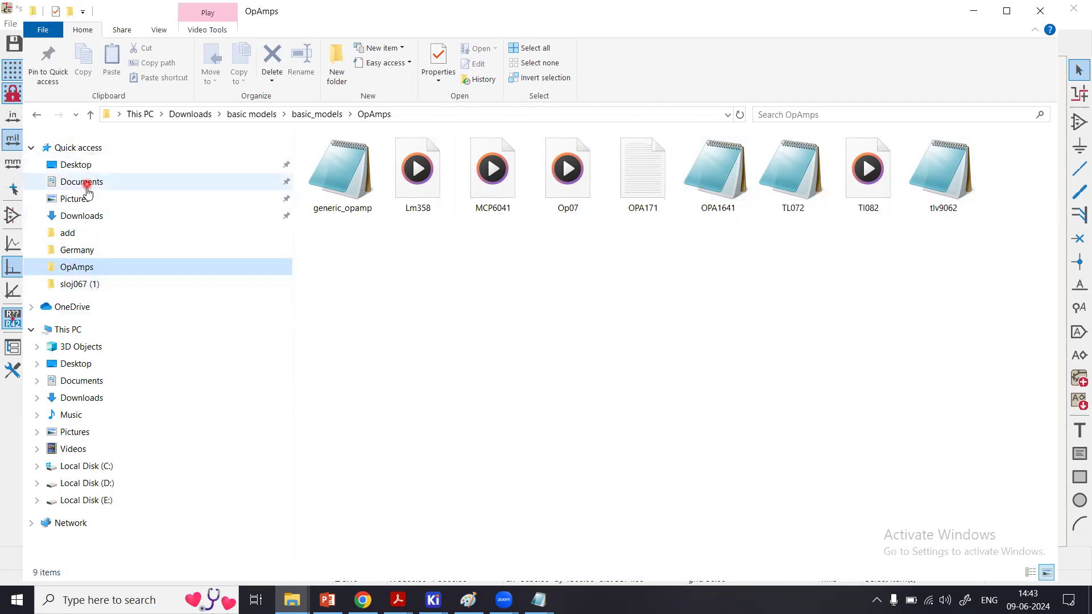
click(85, 216)
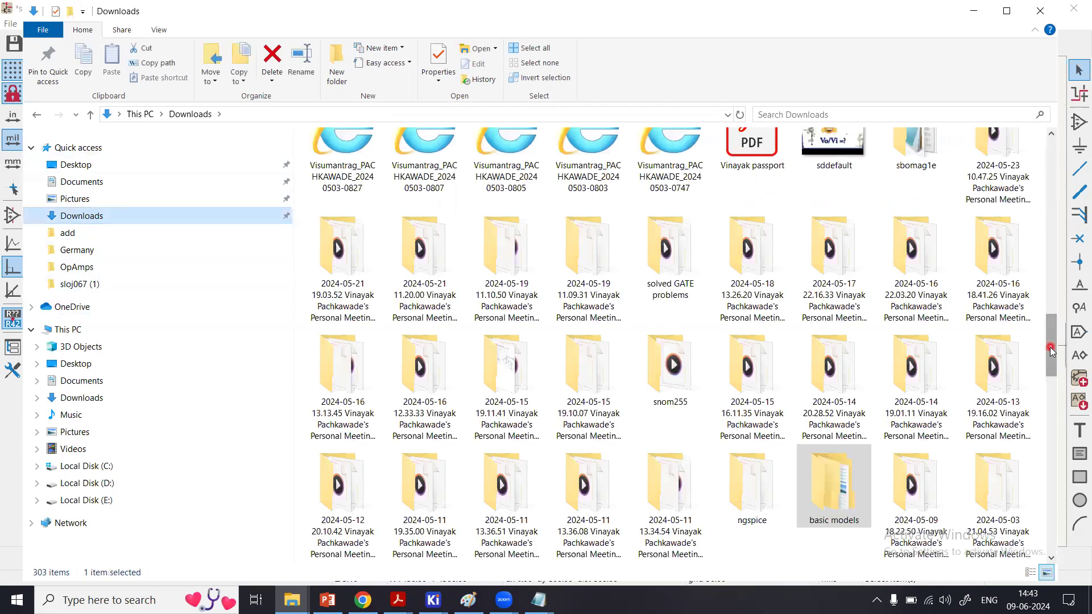
drag(1051, 347, 1042, 181)
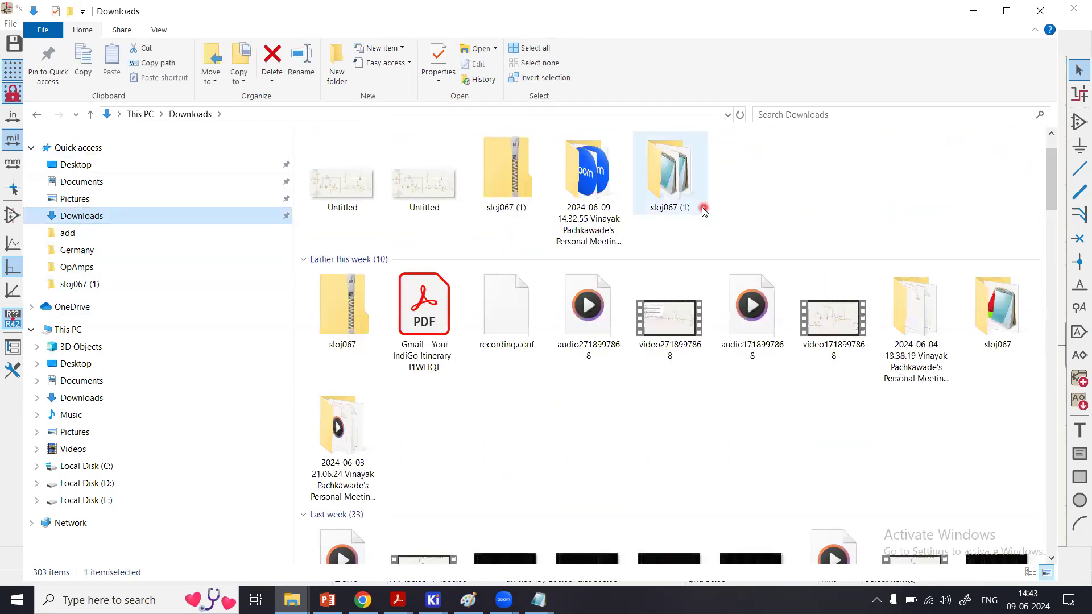
double_click(670, 176)
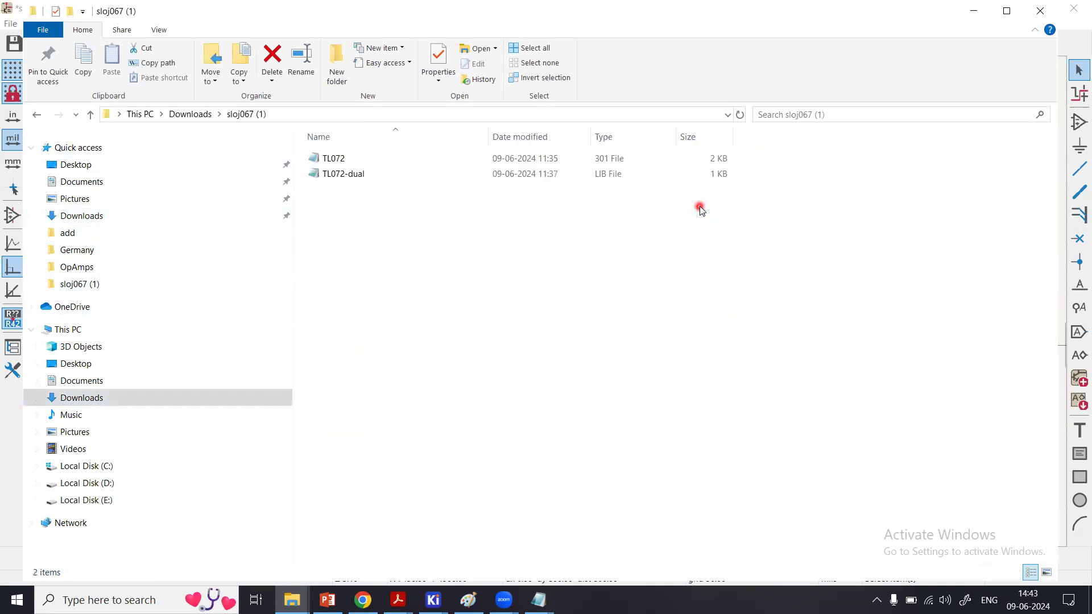
- Open the TL072 301 model file in Notepad and examine its .MODEL lines and the .SUBCKT pin order line
double_click(334, 158)
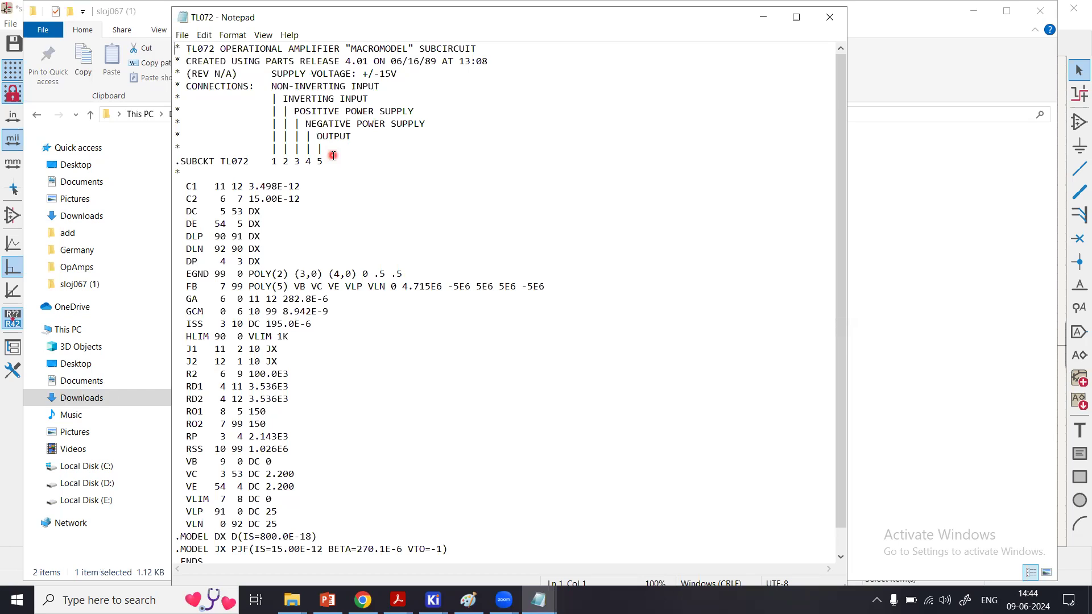
click(575, 223)
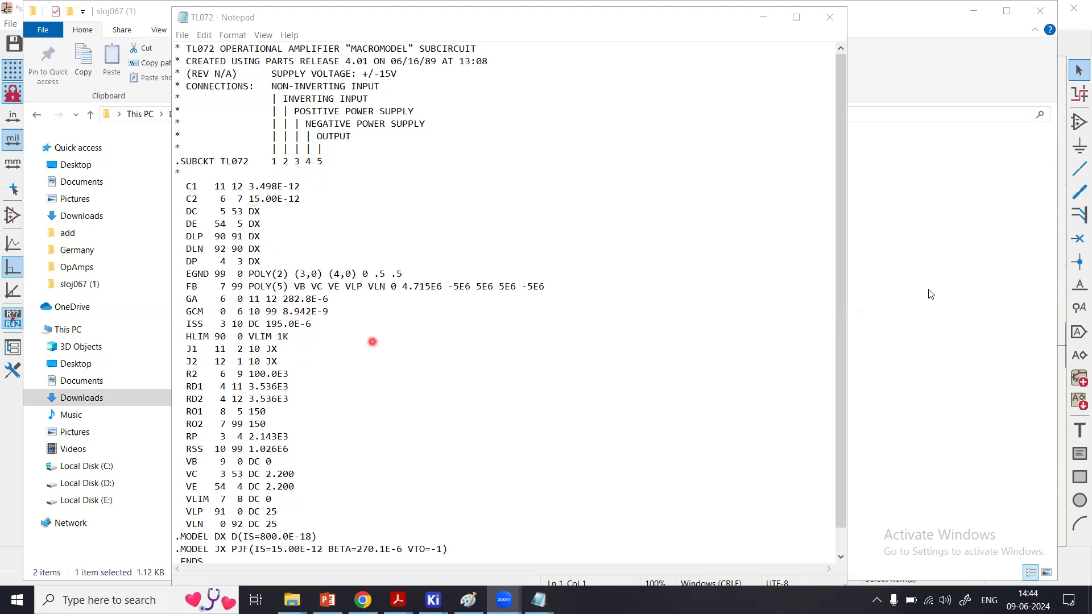
drag(842, 323, 855, 425)
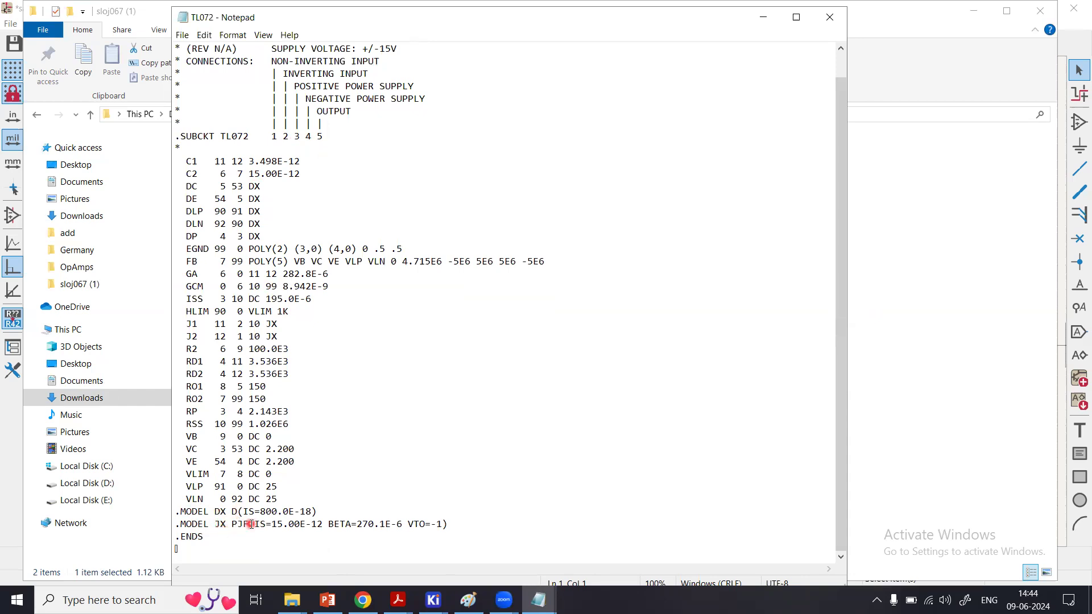
double_click(222, 524)
click(222, 524)
double_click(222, 523)
drag(327, 135, 169, 140)
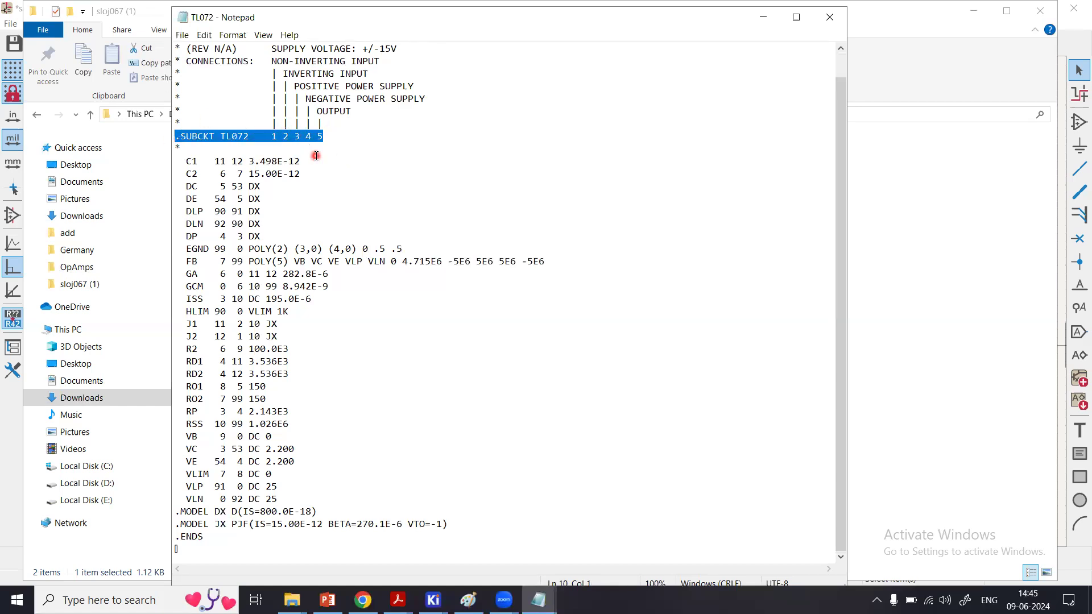
- Switch back to the sallenkey schematic in the KiCad Schematic Editor
click(362, 601)
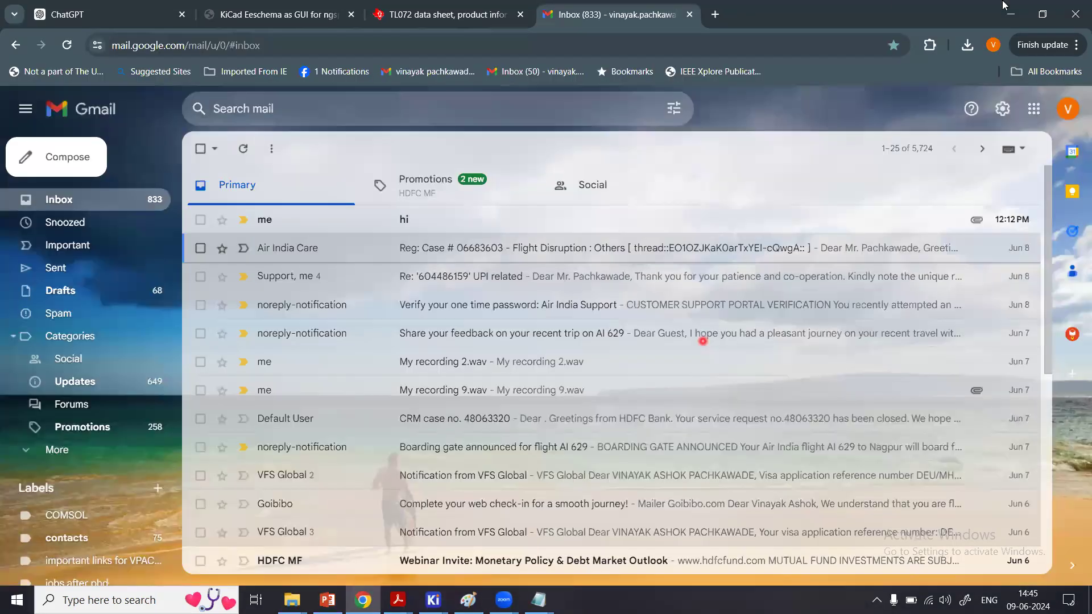
click(1012, 21)
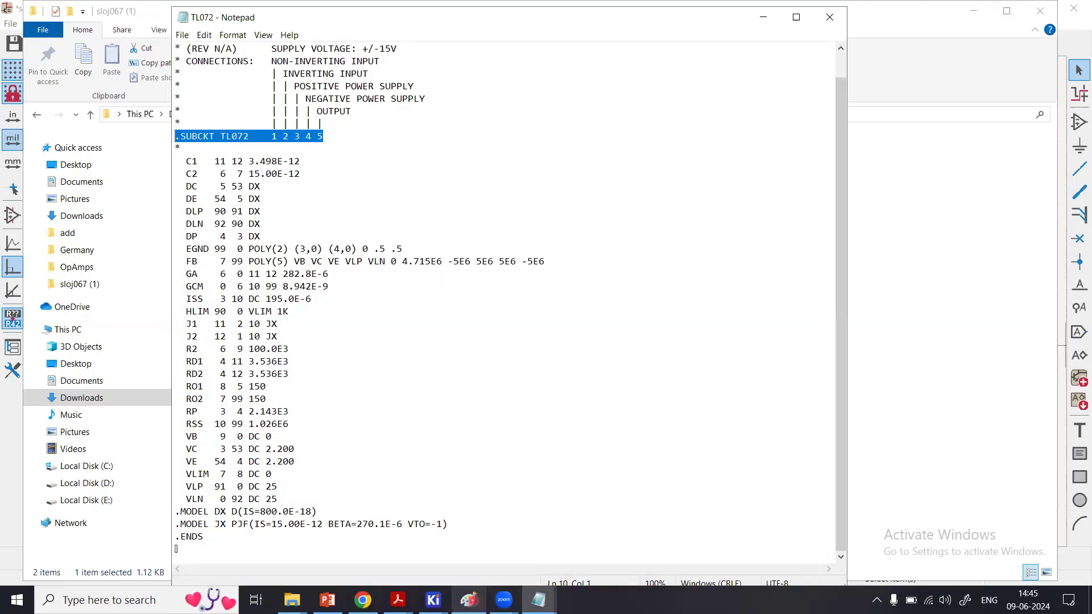
mouse_move(433, 600)
click(521, 537)
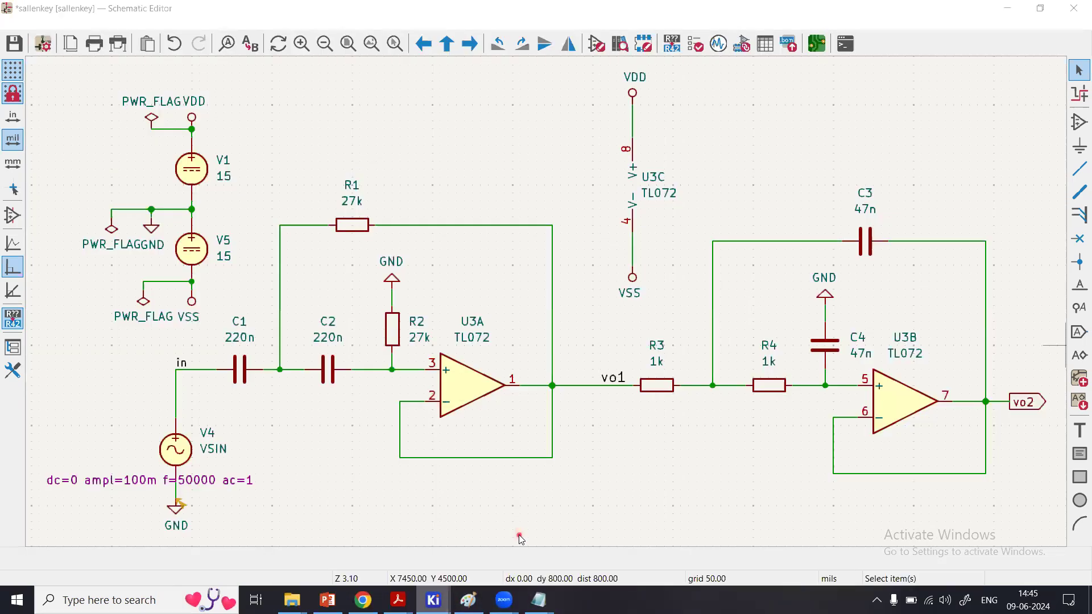
click(728, 433)
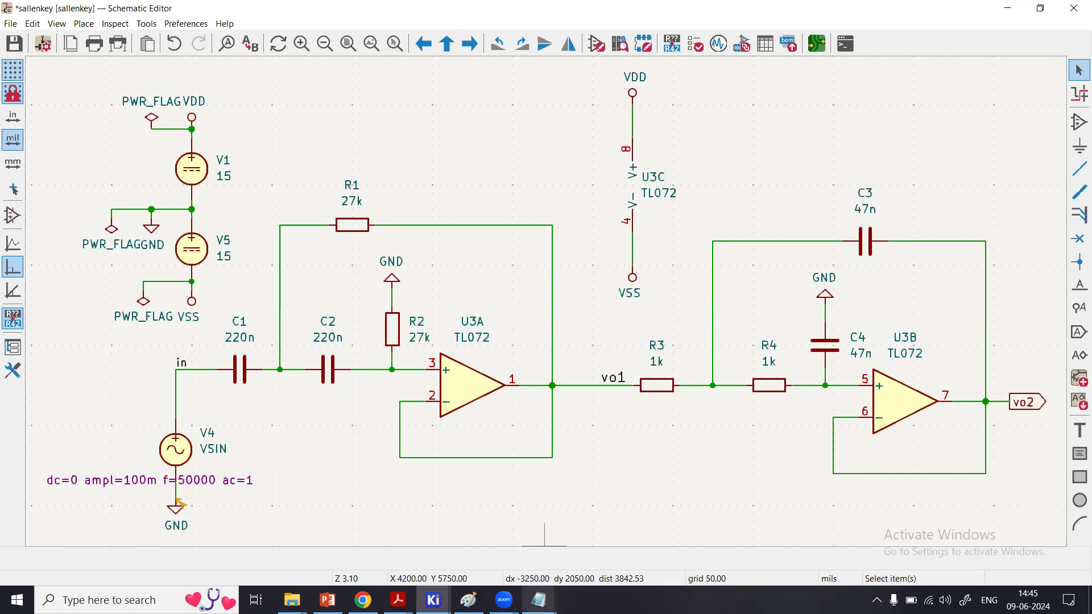
- Review the .SUBCKT TL072 line of the TL072 model file in Notepad, and return to the sallenkey schematic
mouse_move(539, 601)
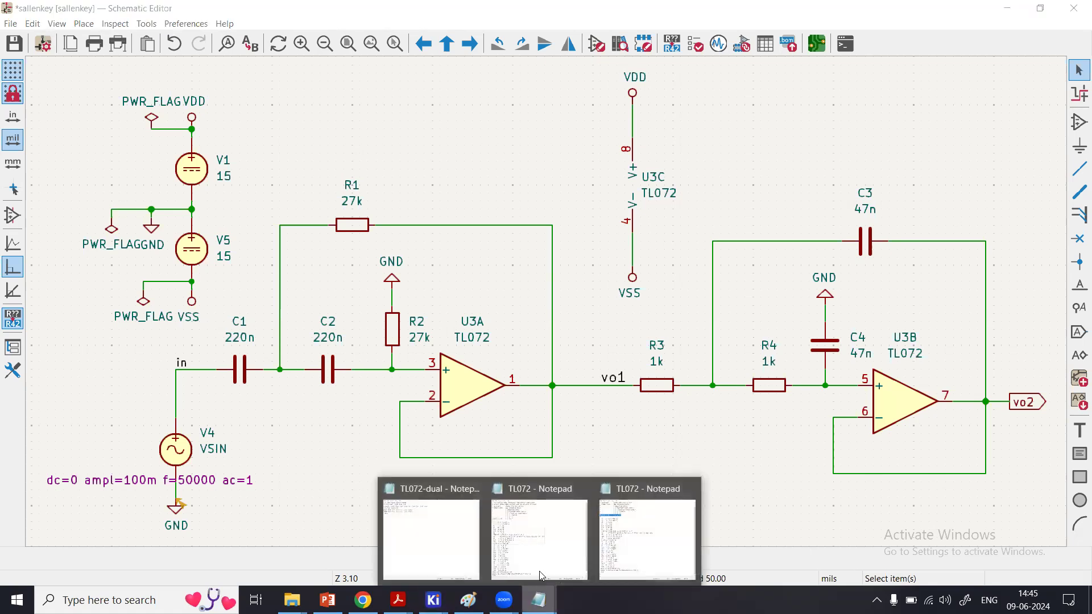
click(629, 553)
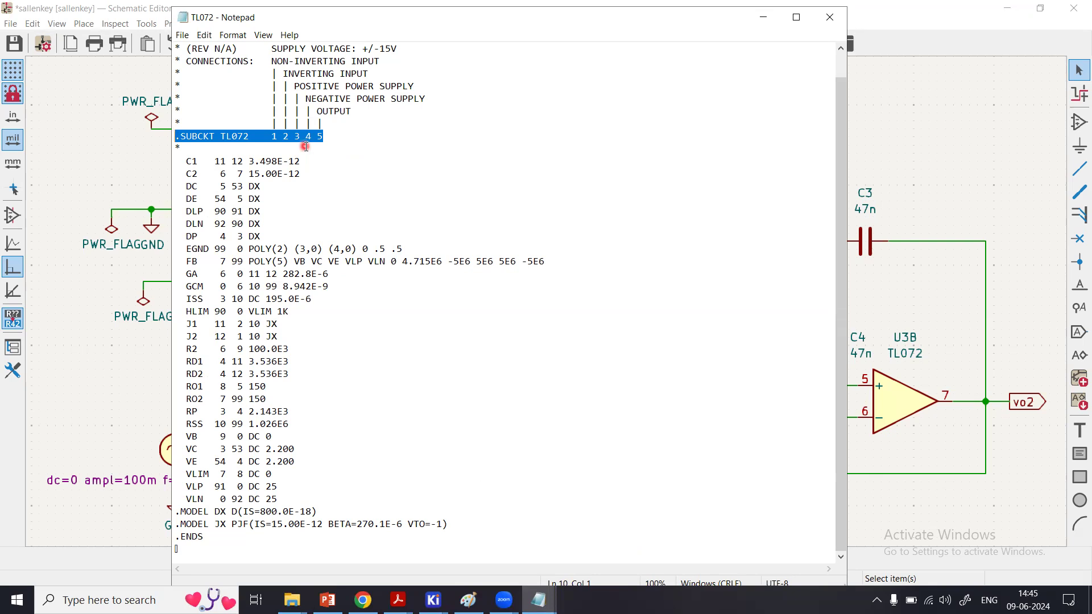
click(761, 18)
click(466, 405)
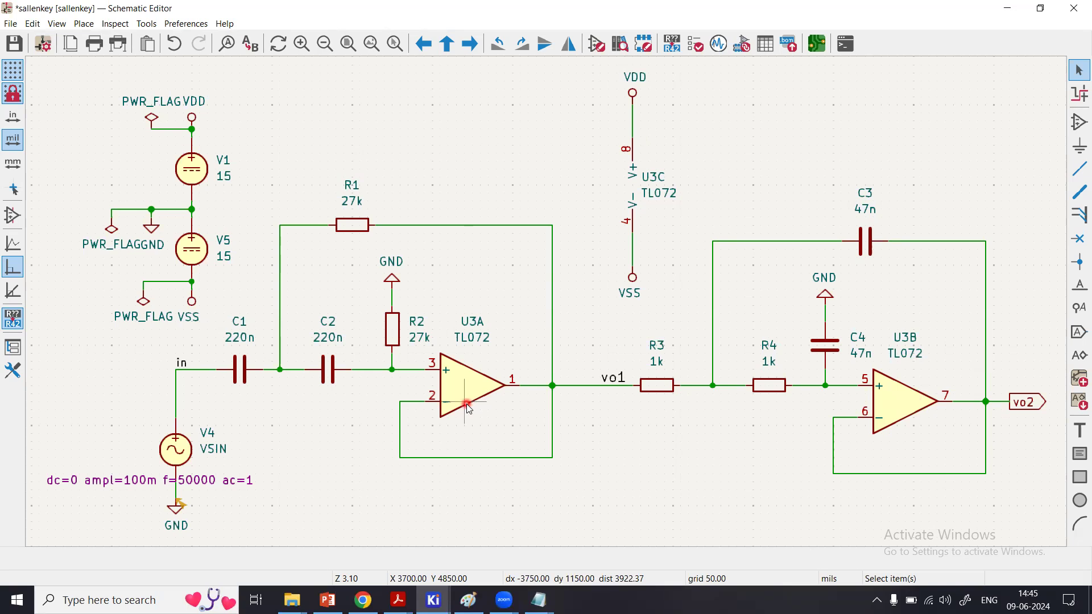
- Bring up the TL072-dual file in Notepad and examine its file name comment line
mouse_move(538, 600)
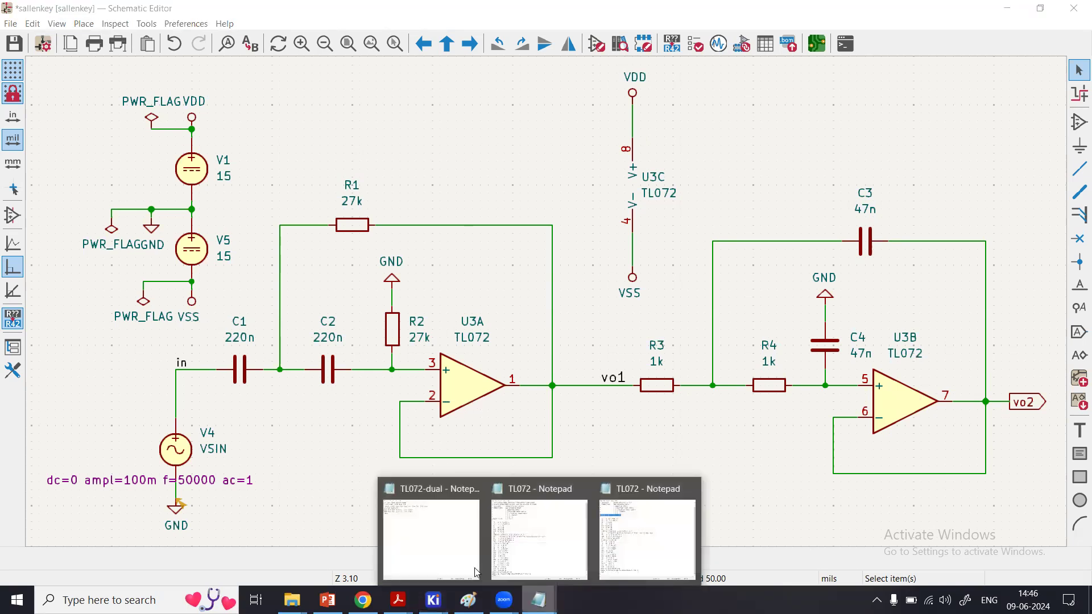
click(451, 525)
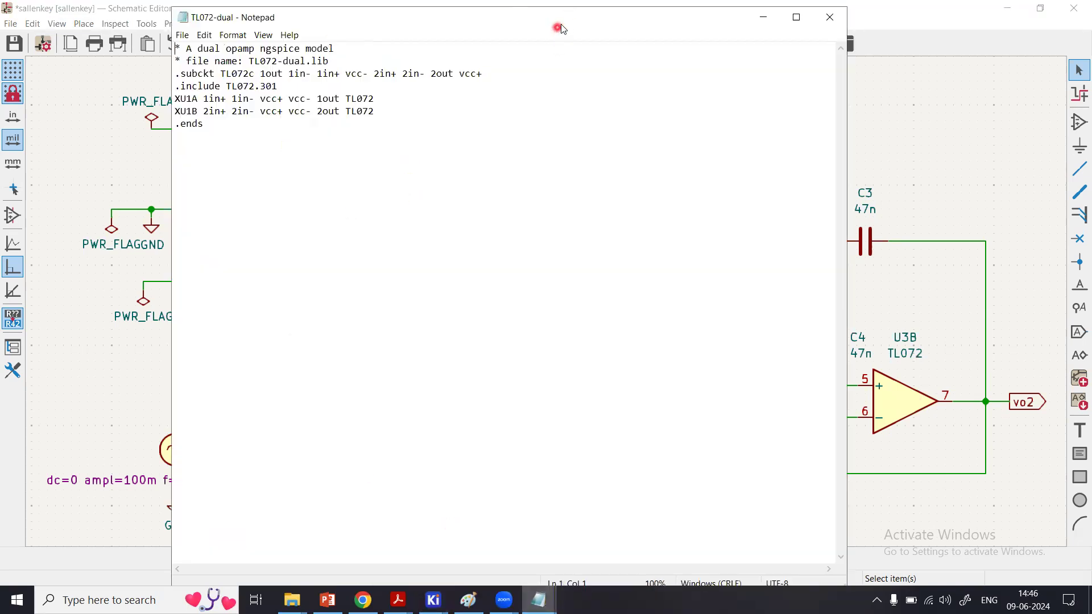
drag(562, 26, 464, 58)
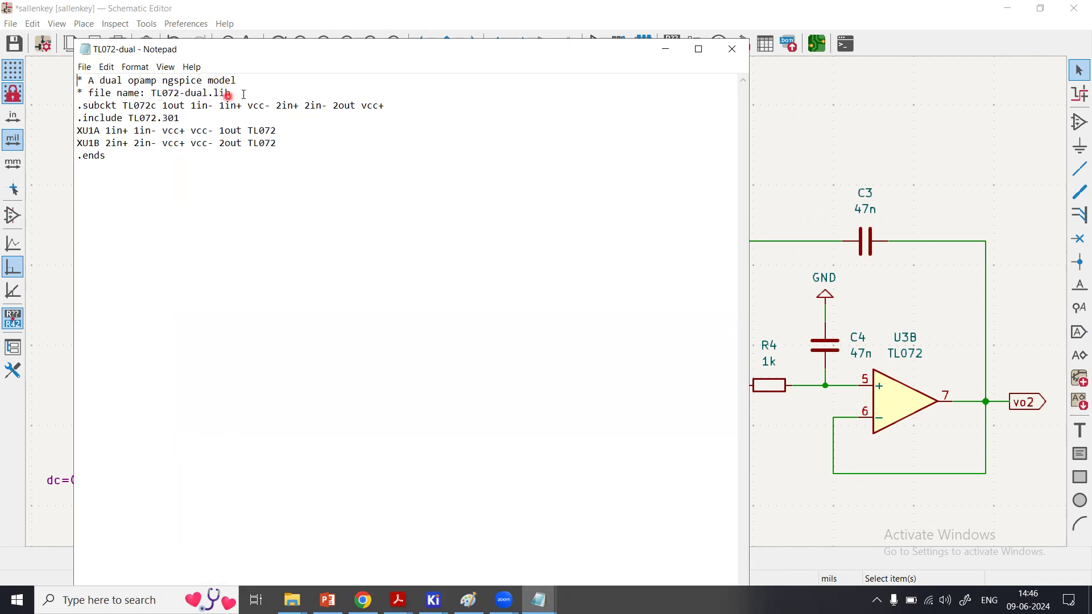
drag(244, 93, 88, 95)
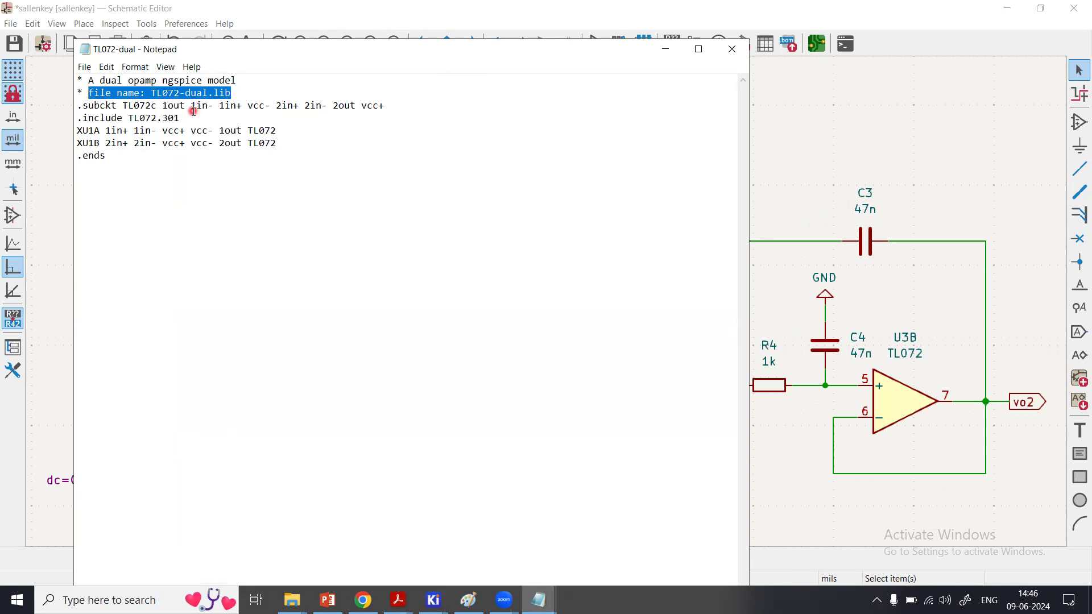
click(194, 111)
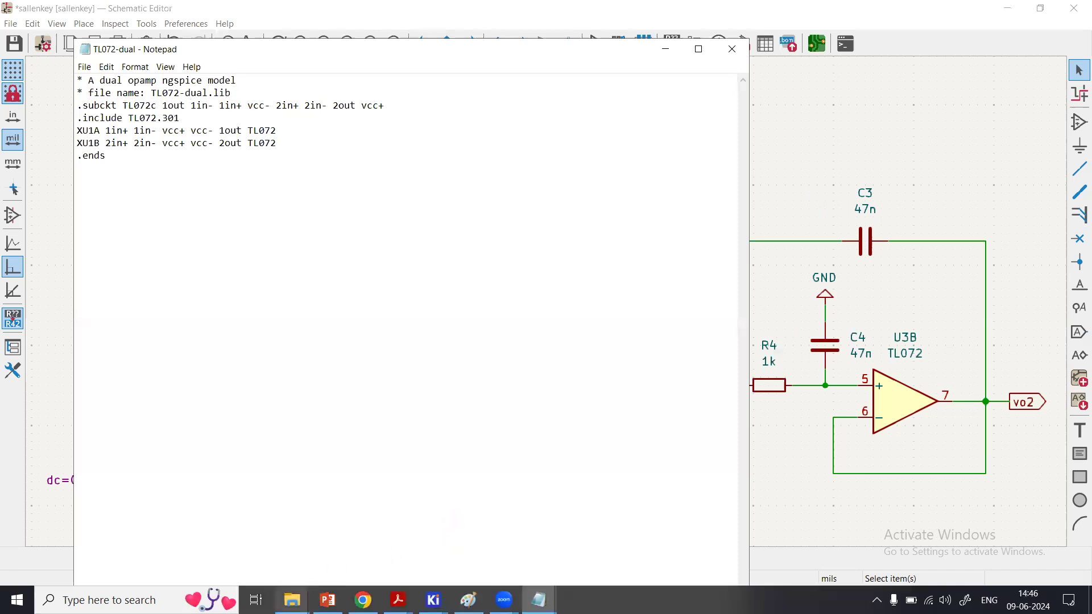
- Check the model files in the sloj067 (1) folder in File Explorer, and return to TL072-dual in Notepad
mouse_move(292, 600)
click(398, 542)
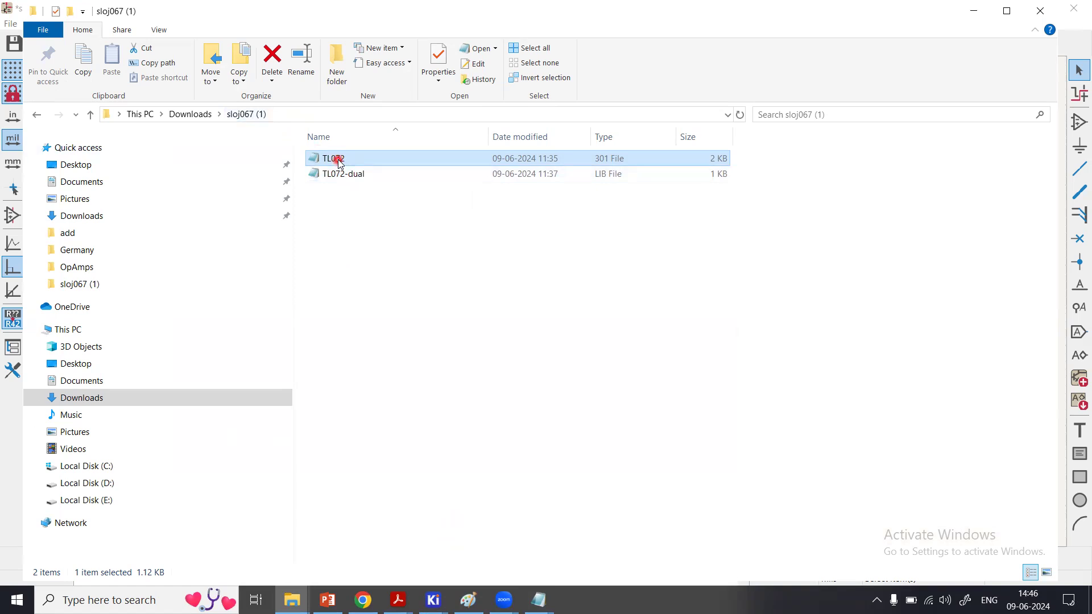
click(539, 600)
click(449, 536)
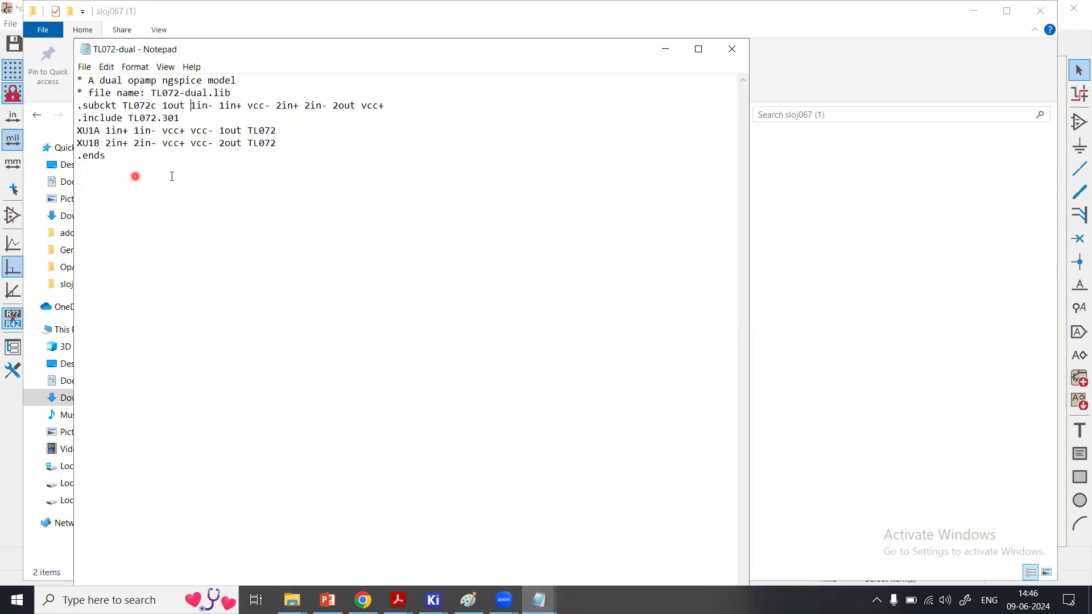
- Examine the .subckt TL072c line of TL072-dual, going through the subcircuit name and each pin in order
double_click(88, 108)
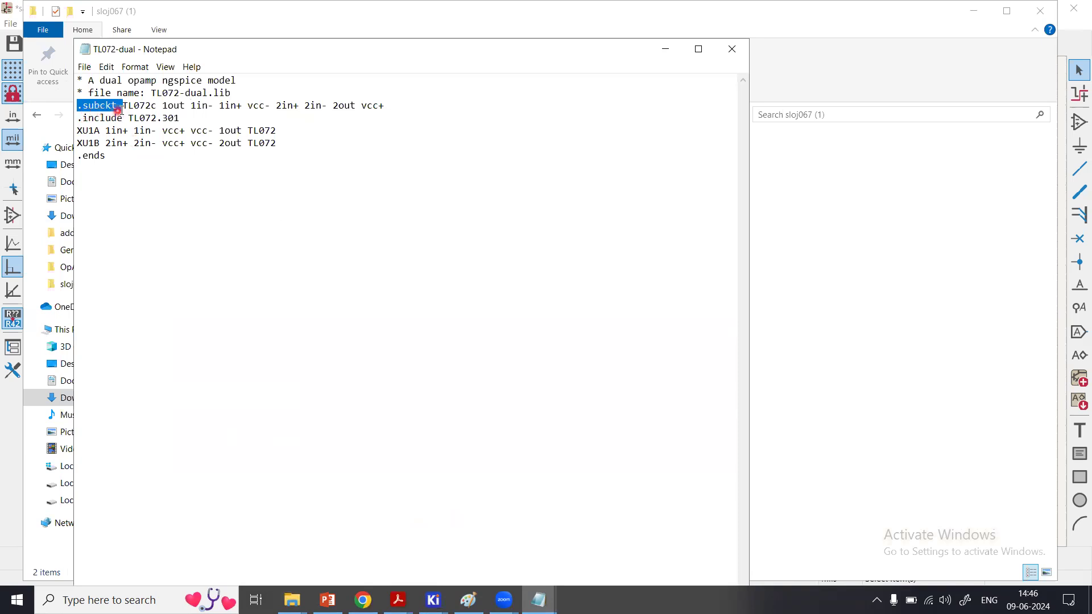
double_click(140, 106)
click(181, 106)
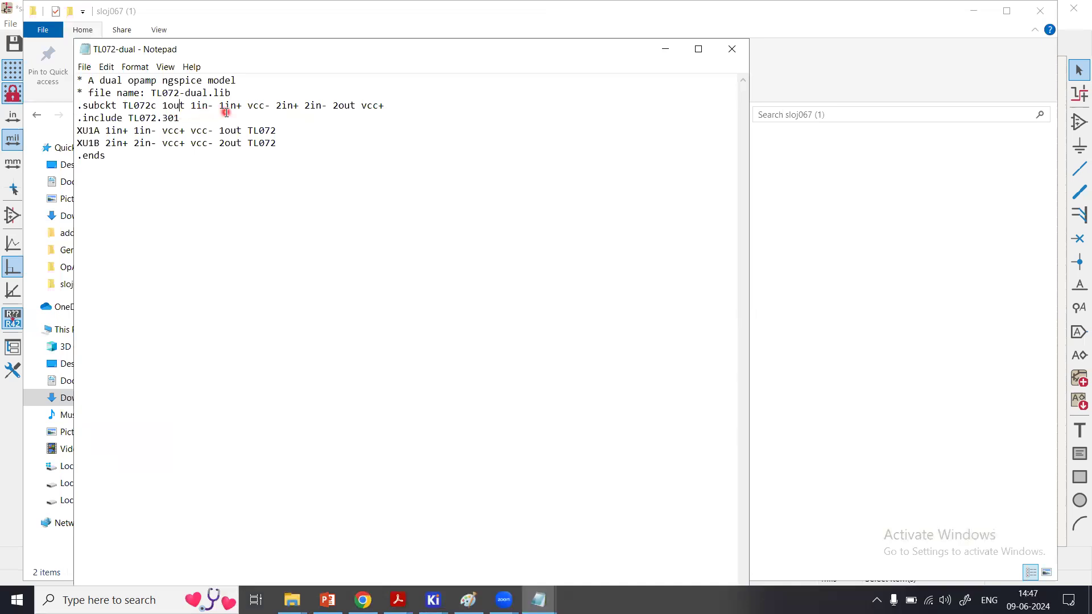
double_click(252, 109)
double_click(287, 112)
double_click(287, 106)
double_click(317, 106)
double_click(340, 107)
double_click(371, 107)
click(398, 107)
drag(398, 108, 137, 104)
click(136, 104)
- Look at the TL072 301 file in File Explorer that TL072-dual includes, and go back to the TL072-dual text
click(292, 600)
click(347, 491)
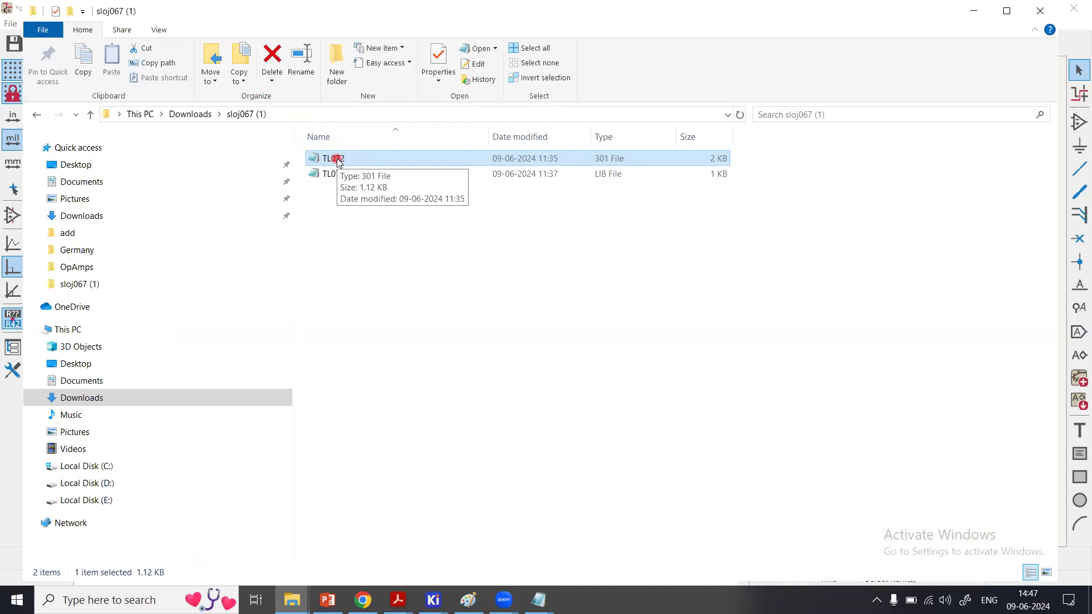
click(539, 600)
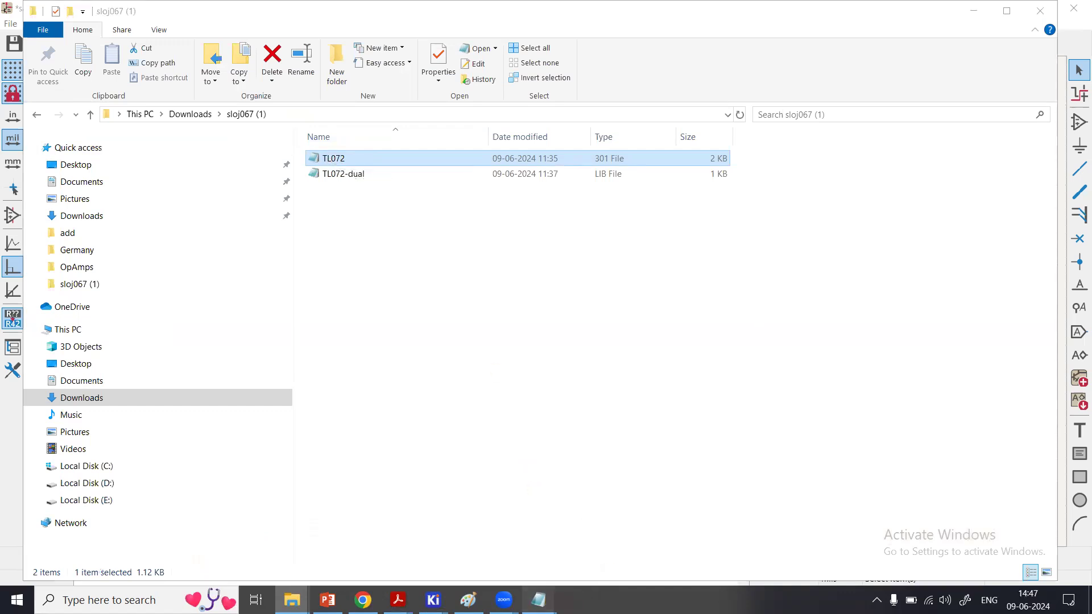
click(428, 519)
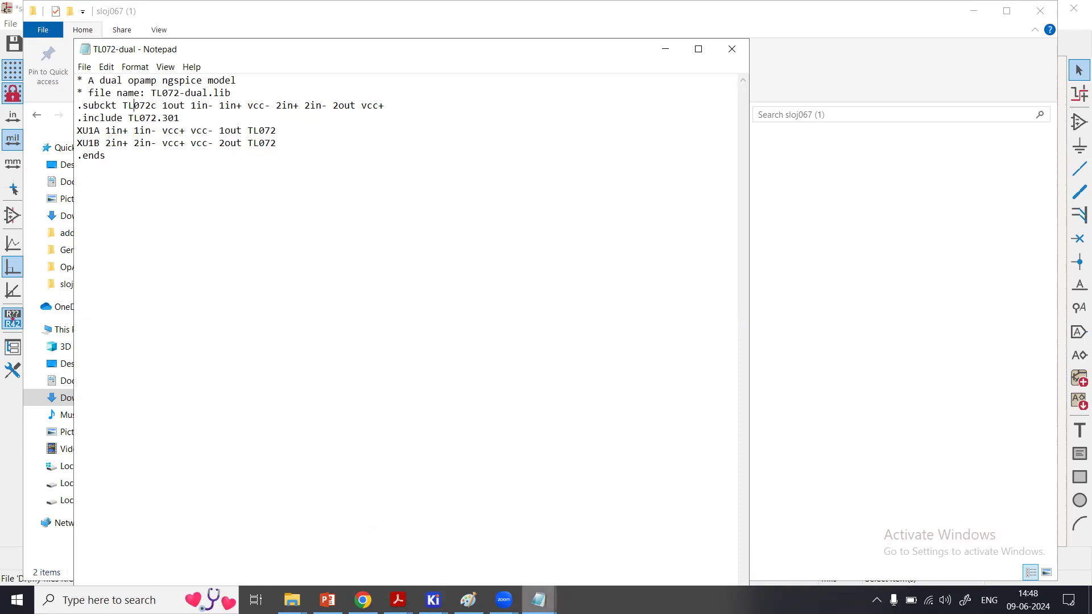
- Compare with the pin order on the .SUBCKT line of the TL072 model in Notepad, and return to TL072-dual
mouse_move(538, 601)
click(656, 530)
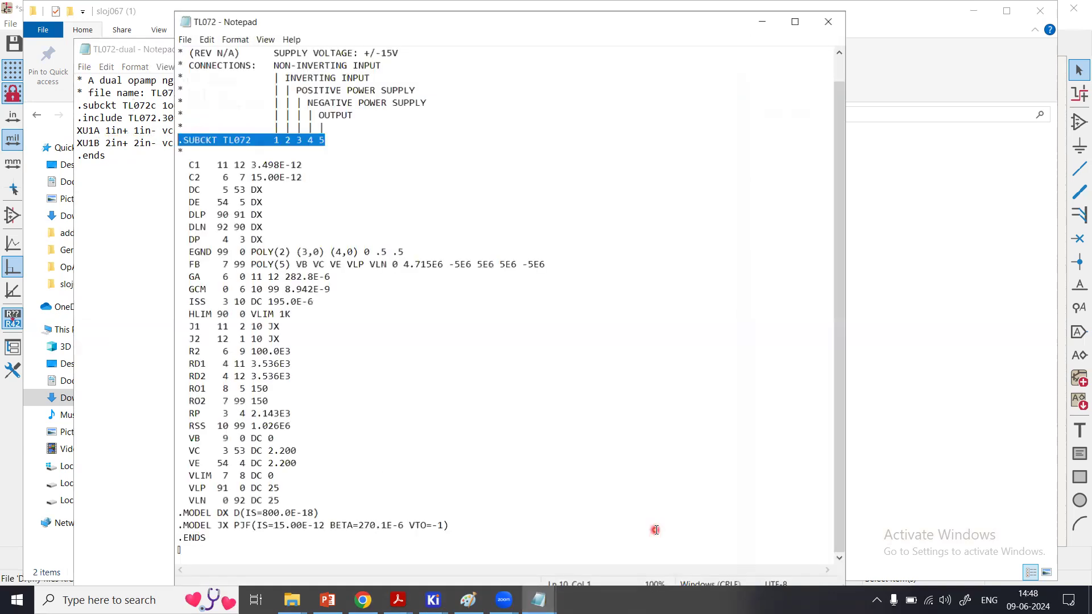
click(366, 140)
click(274, 140)
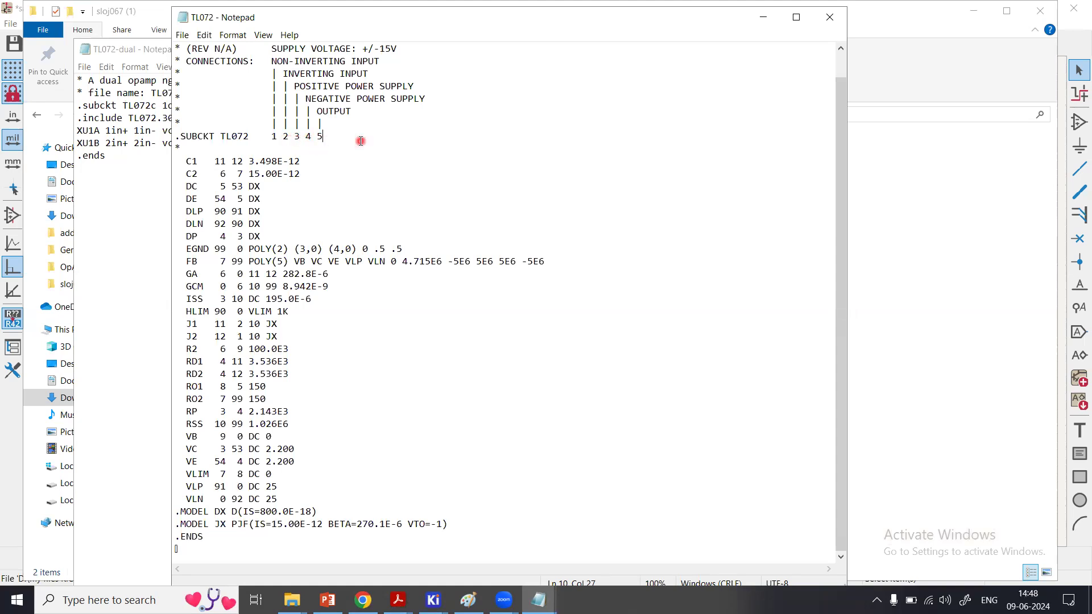
shift+click(181, 136)
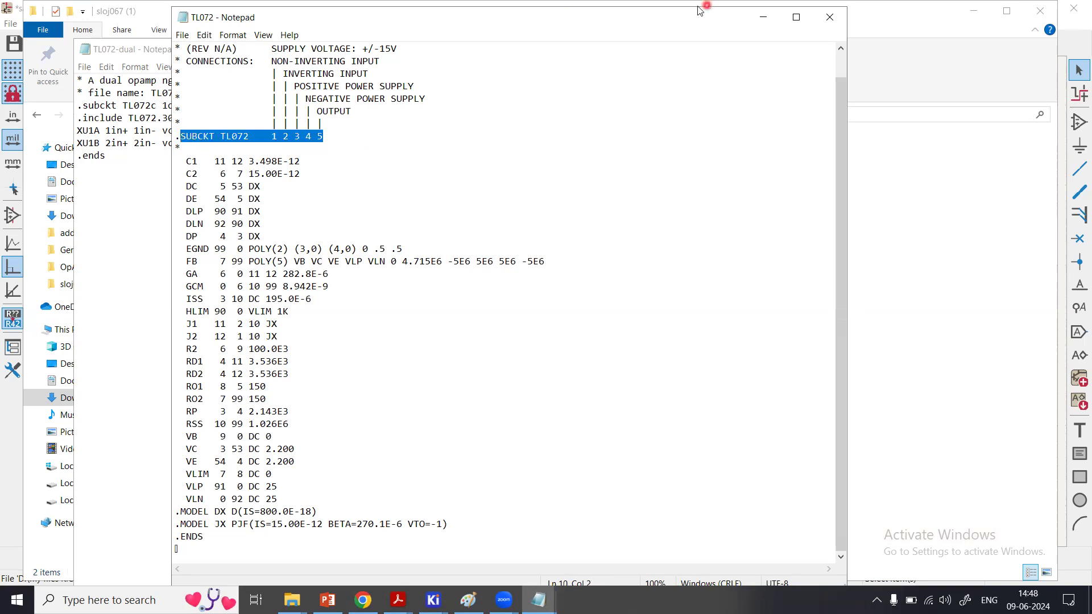
click(770, 18)
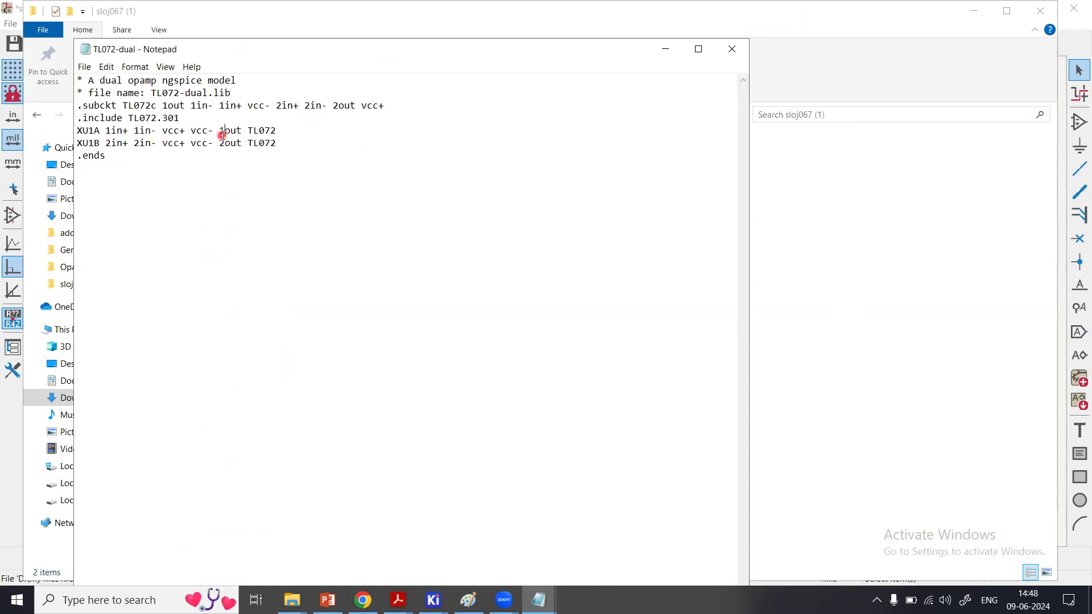
- Examine the output pins on the XU1A and XU1B lines of TL072-dual
double_click(226, 143)
click(227, 143)
key(End)
key(shift+Home)
click(236, 162)
- Save the text as TL072-dual.lib in the sloj067 (1) folder with the All Files type, replacing the existing file
click(89, 69)
click(108, 137)
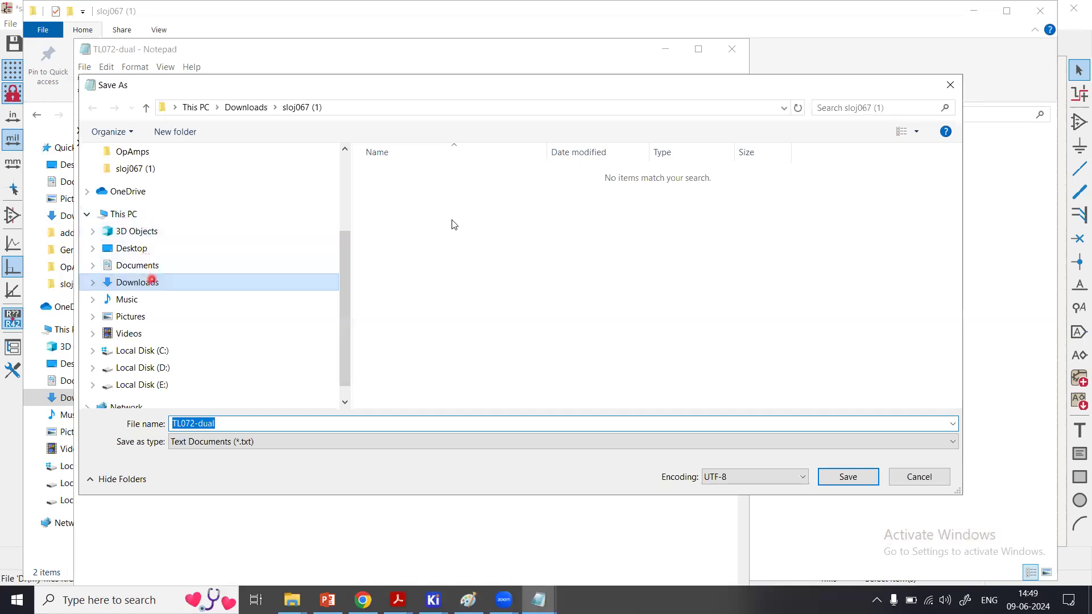
click(324, 443)
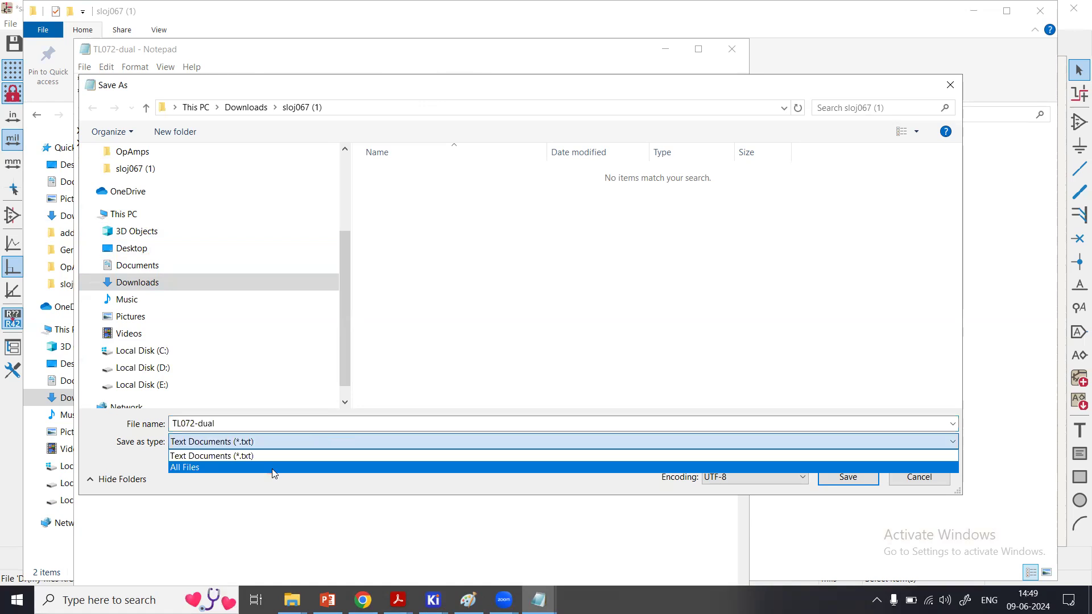
click(274, 468)
click(421, 189)
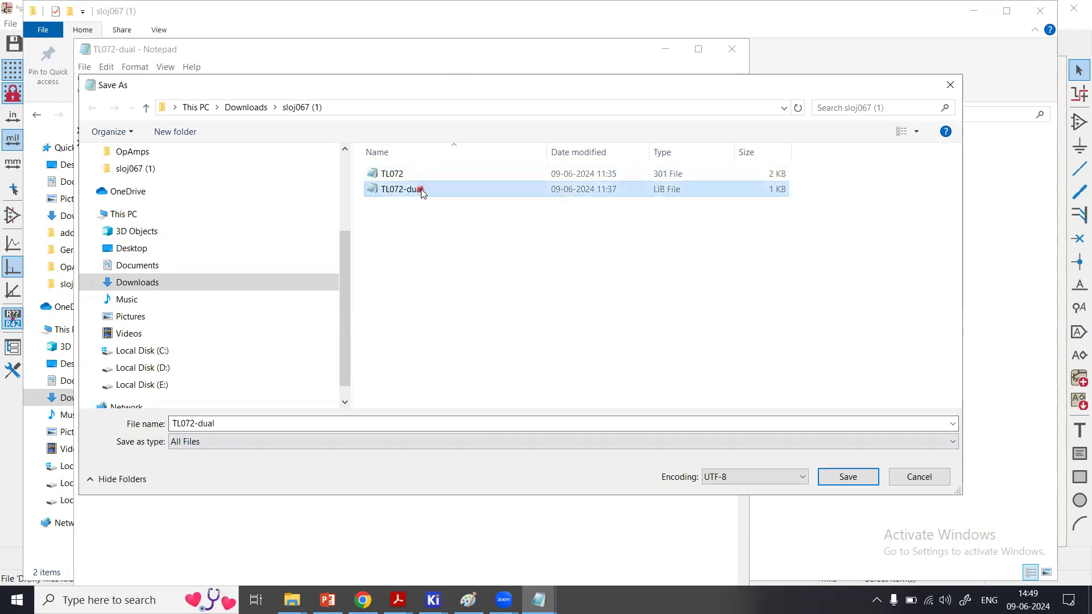
click(847, 478)
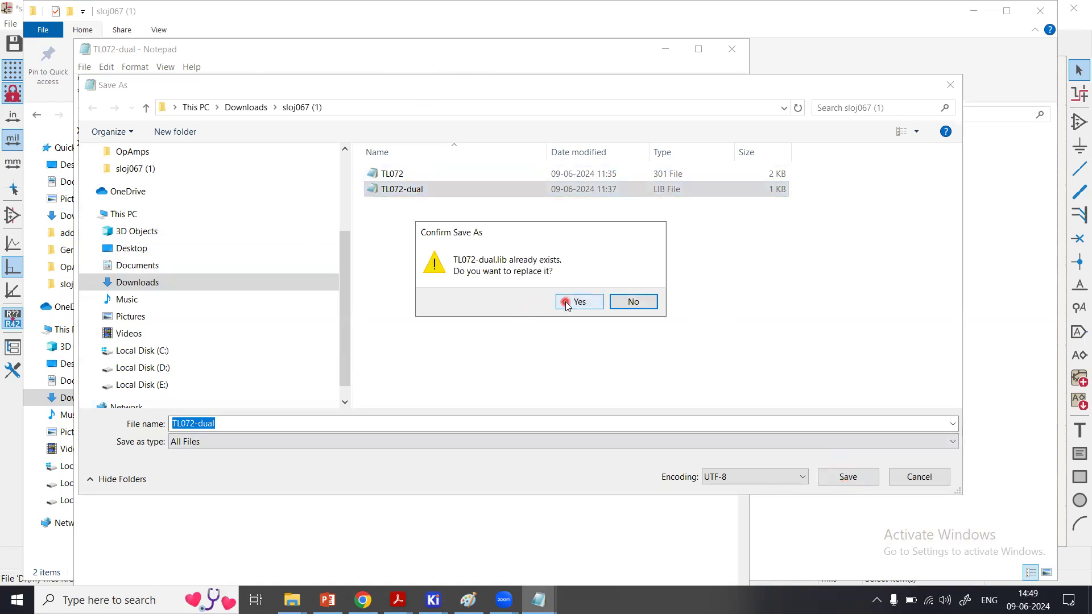
click(567, 303)
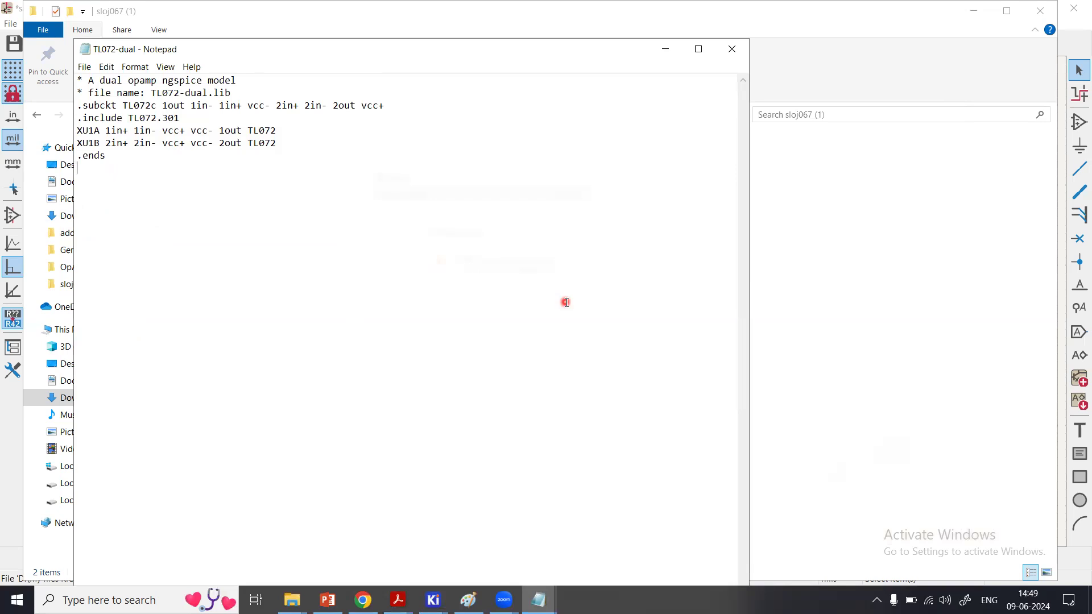
- Minimize the TL072-dual file and switch to the sallenkey schematic in the KiCad Schematic Editor
click(666, 49)
click(433, 600)
click(519, 541)
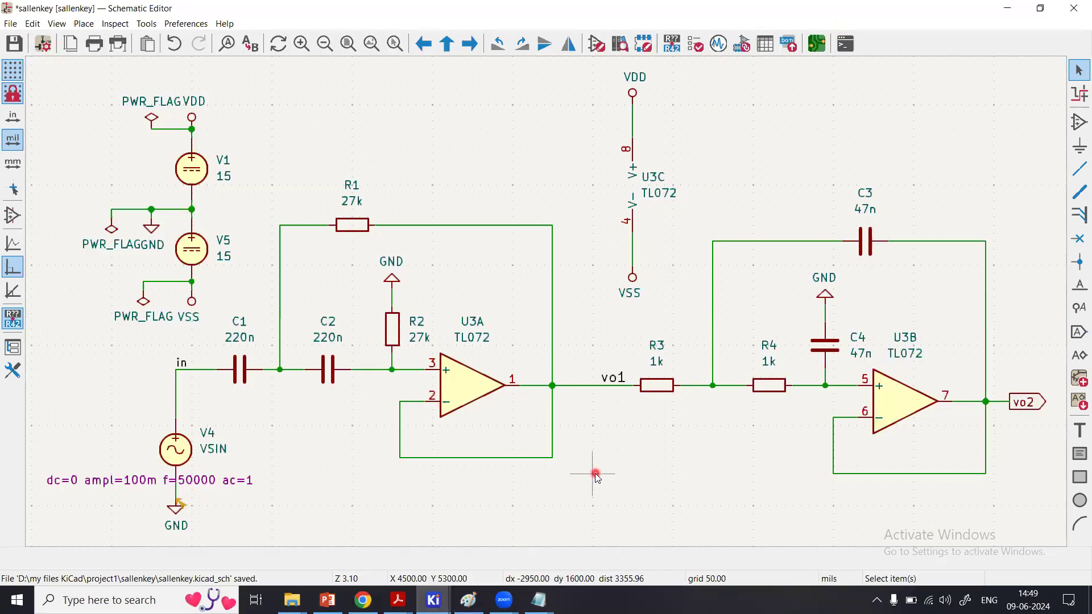
- Open the simulation model settings of op-amp U3A and load TL072-dual.lib from sloj067 (1) as its SPICE model file
double_click(472, 386)
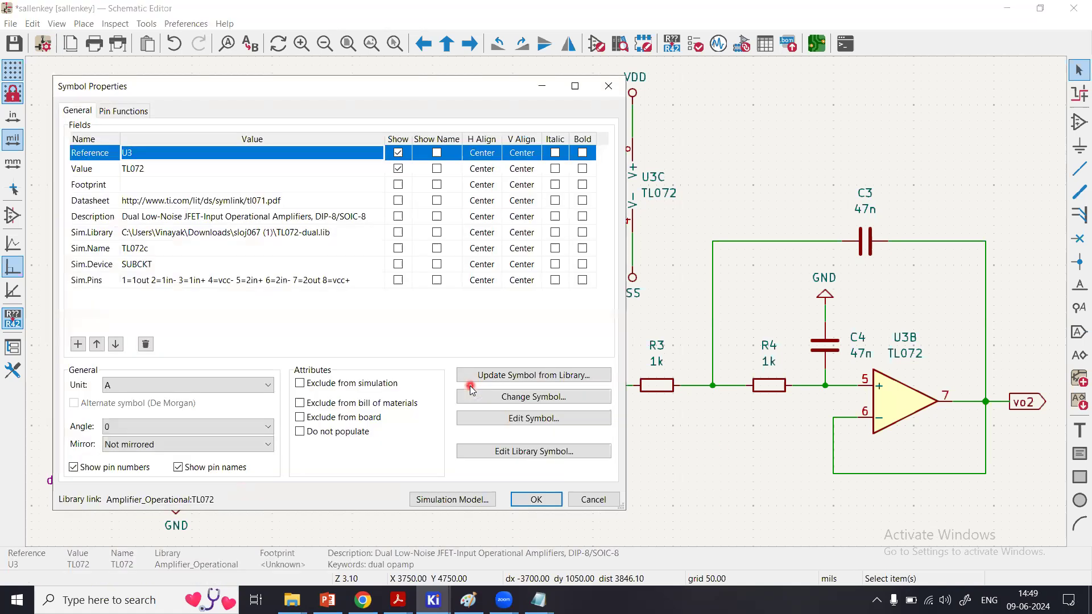
click(436, 500)
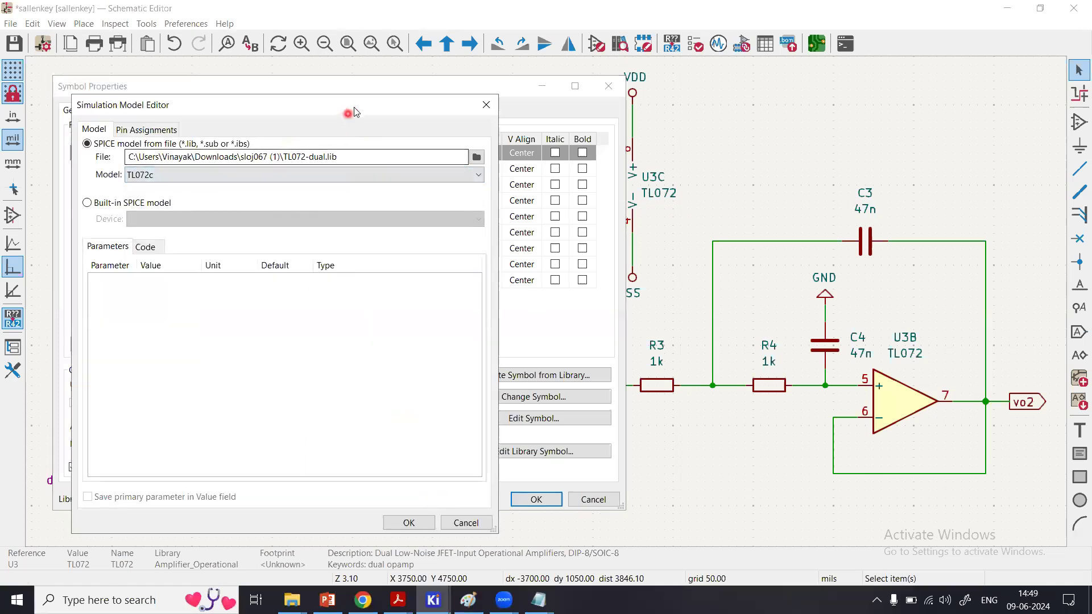
drag(354, 105, 319, 190)
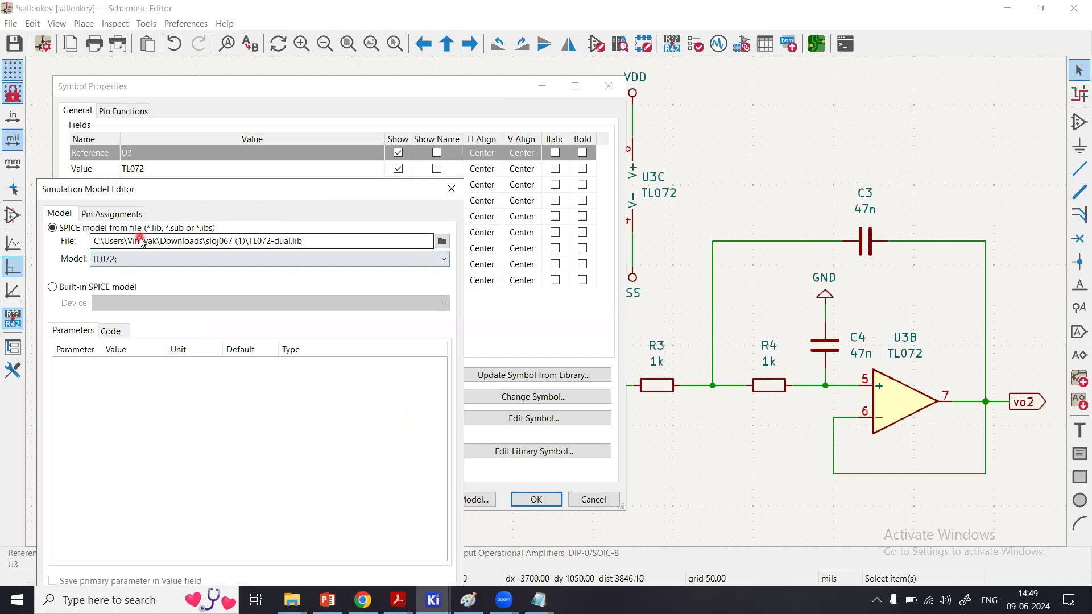
click(444, 242)
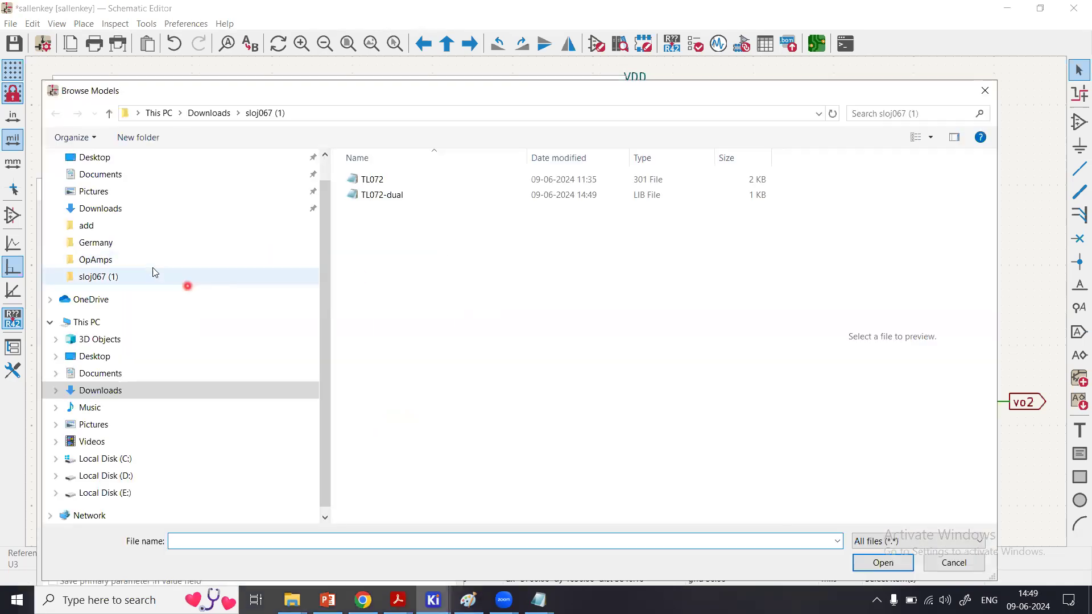
click(391, 197)
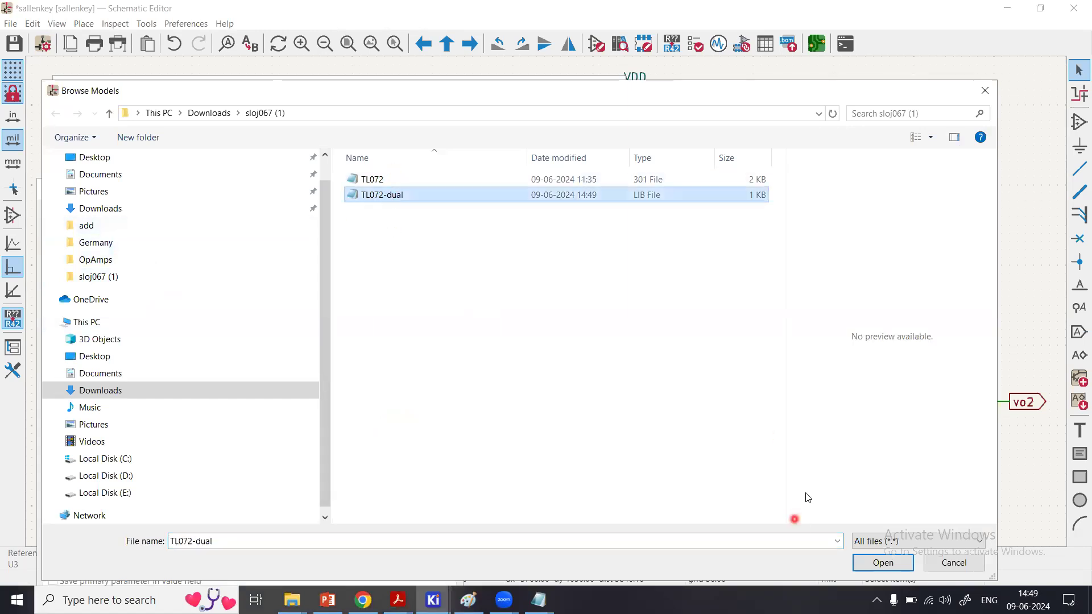
click(884, 563)
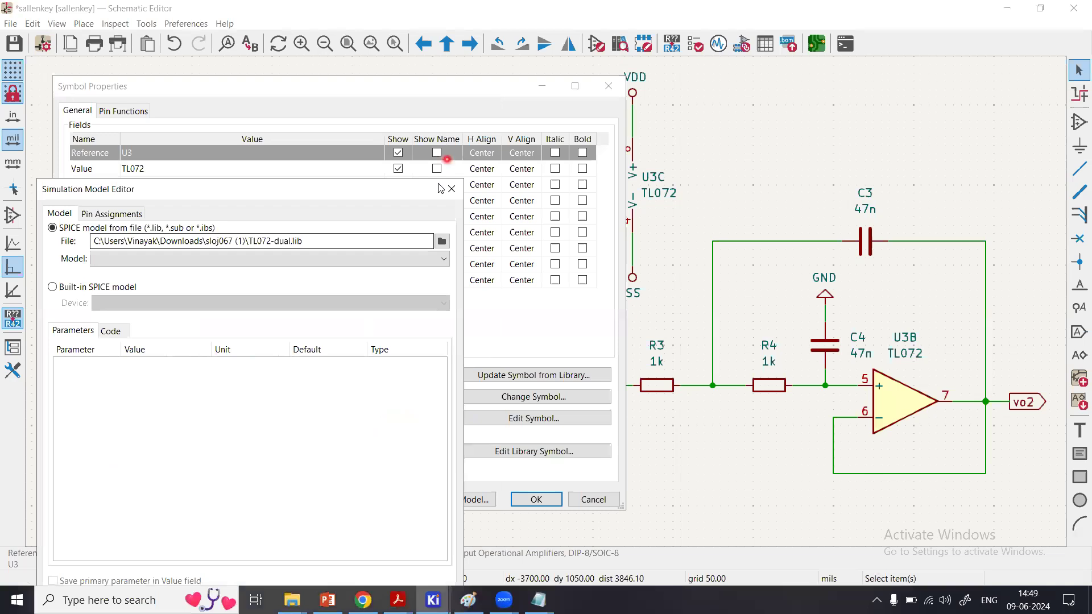
- Choose TL072c as the SPICE model for U3A and accept the simulation model settings
click(110, 262)
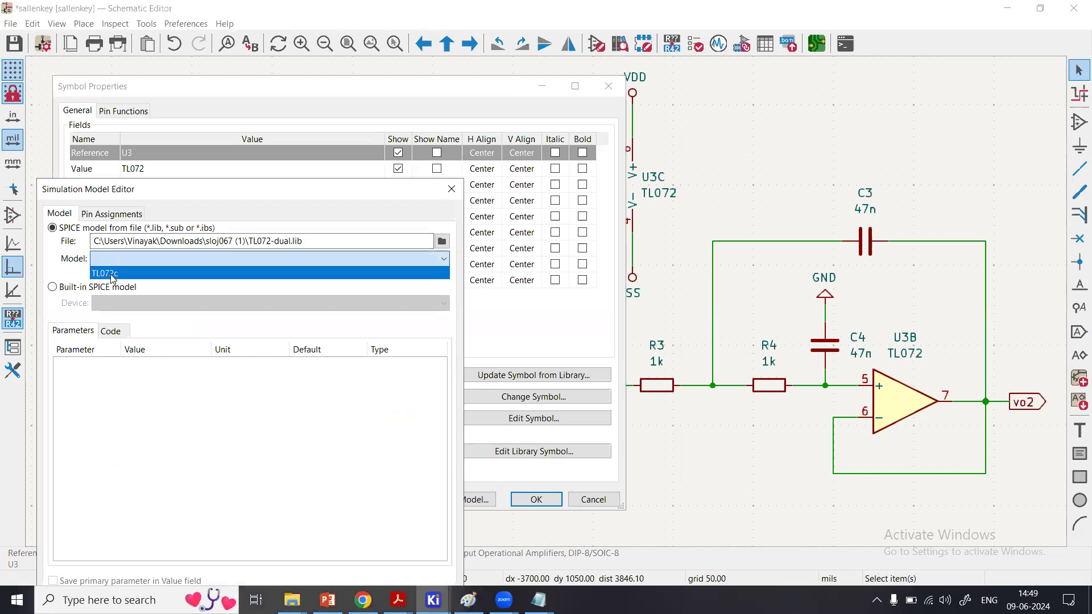
click(112, 273)
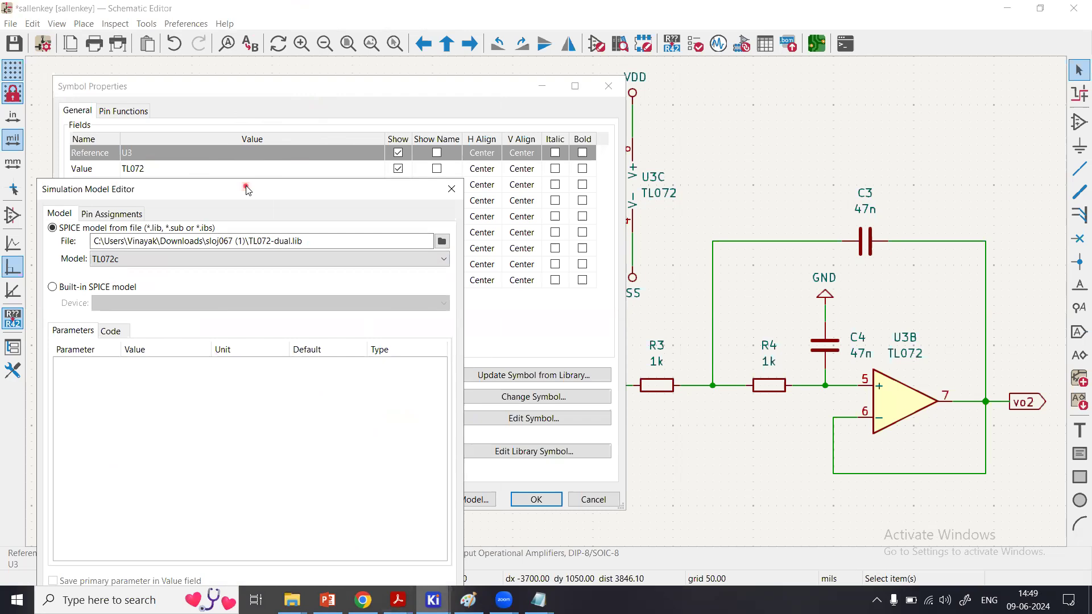
drag(247, 189, 279, 94)
click(417, 510)
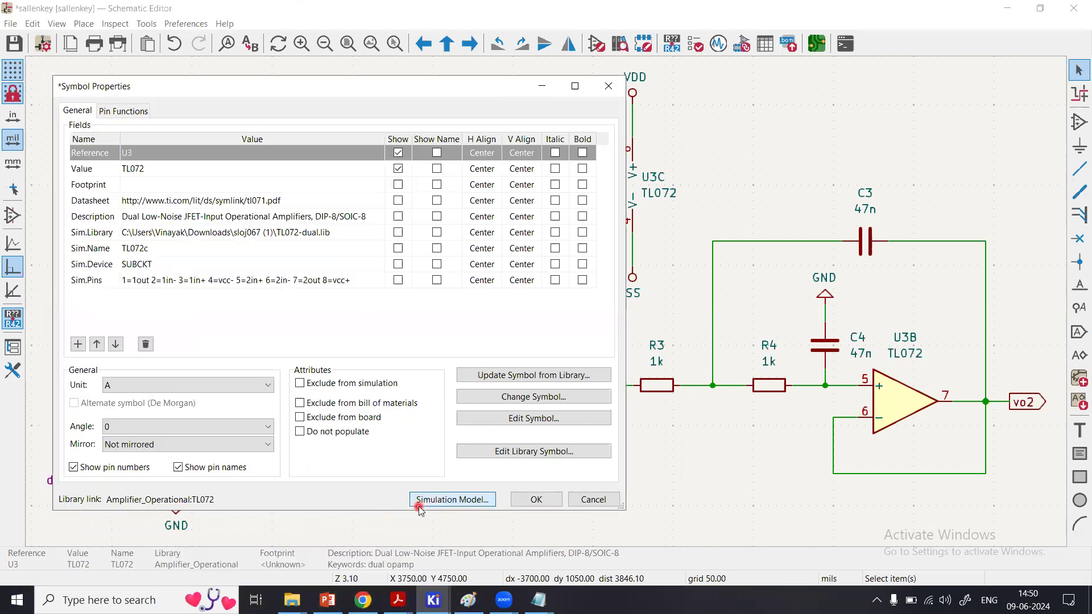
- Open the simulation model pin assignments of U3A and place the TL072-dual Notepad file beside them to compare the pin order
click(471, 498)
click(464, 500)
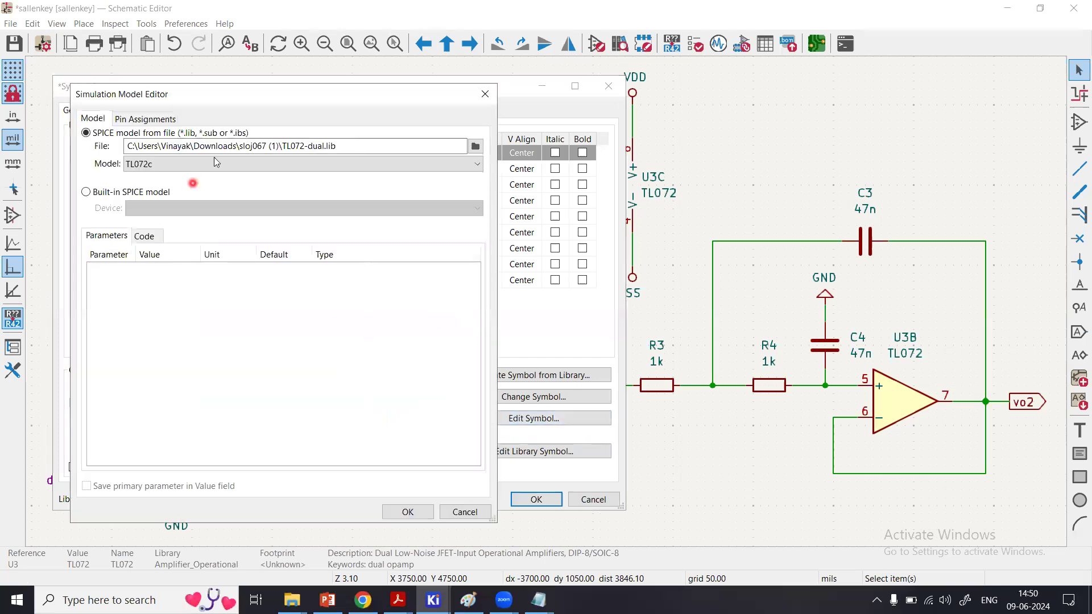
click(141, 119)
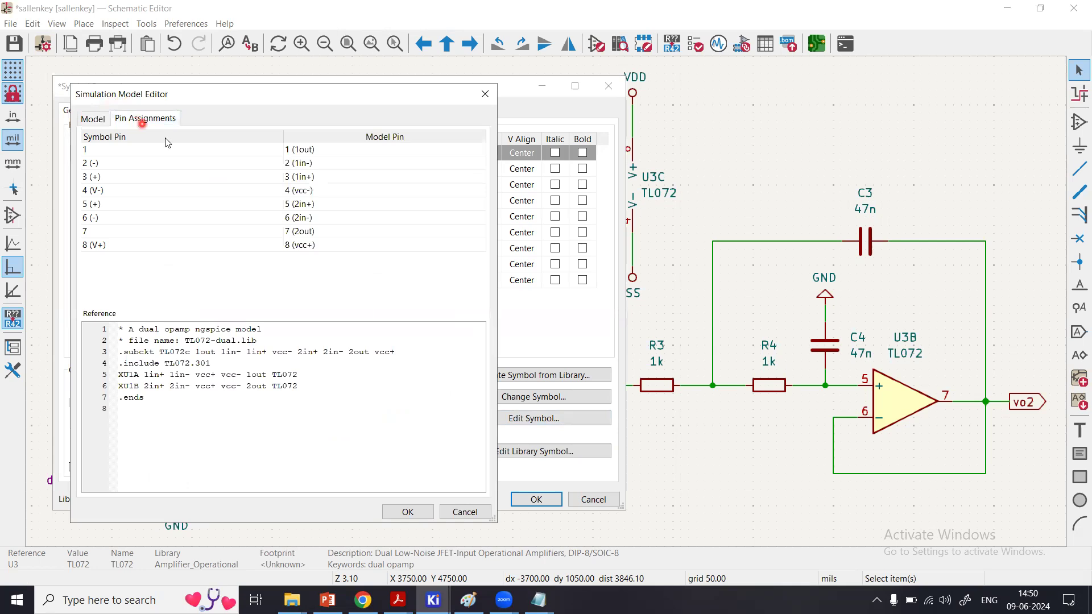
click(96, 150)
click(539, 600)
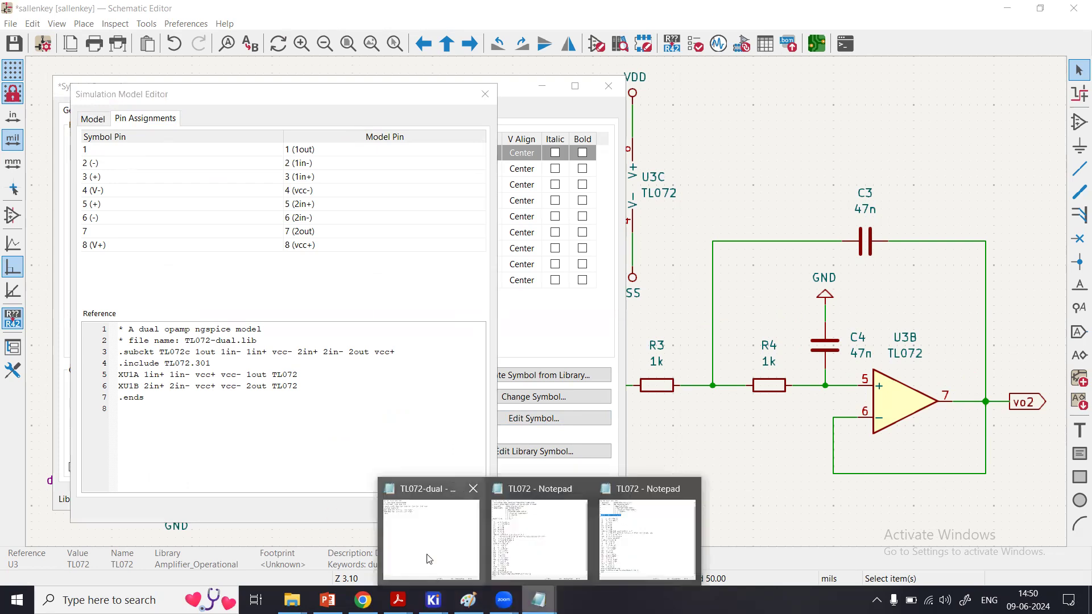
click(428, 554)
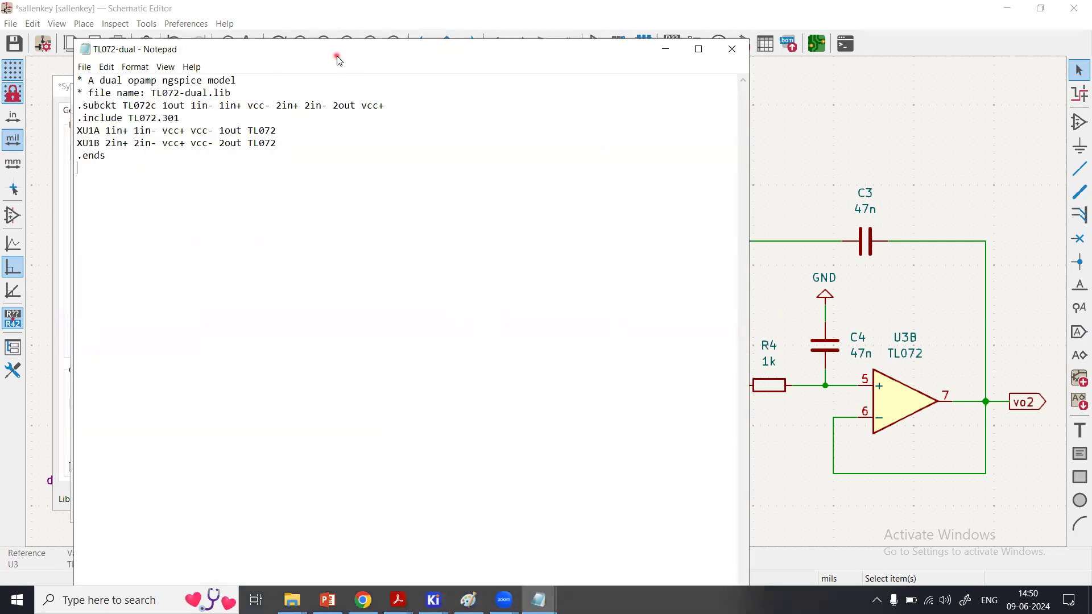
drag(338, 59, 770, 271)
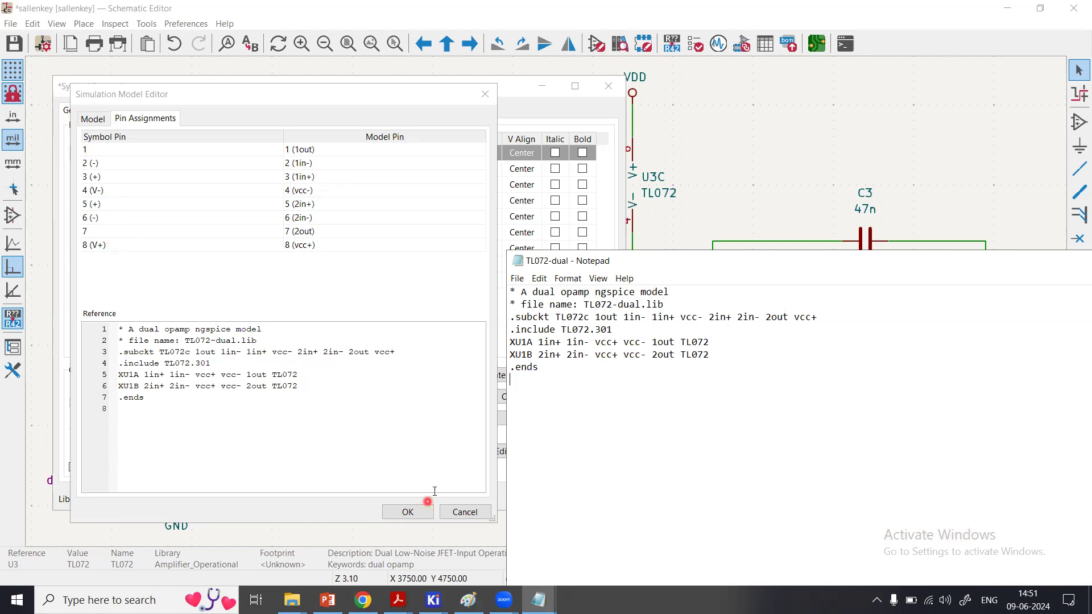
- Accept the simulation model pin assignments and symbol properties of op-amp U3A, and clear the selection in the schematic
click(426, 512)
click(425, 512)
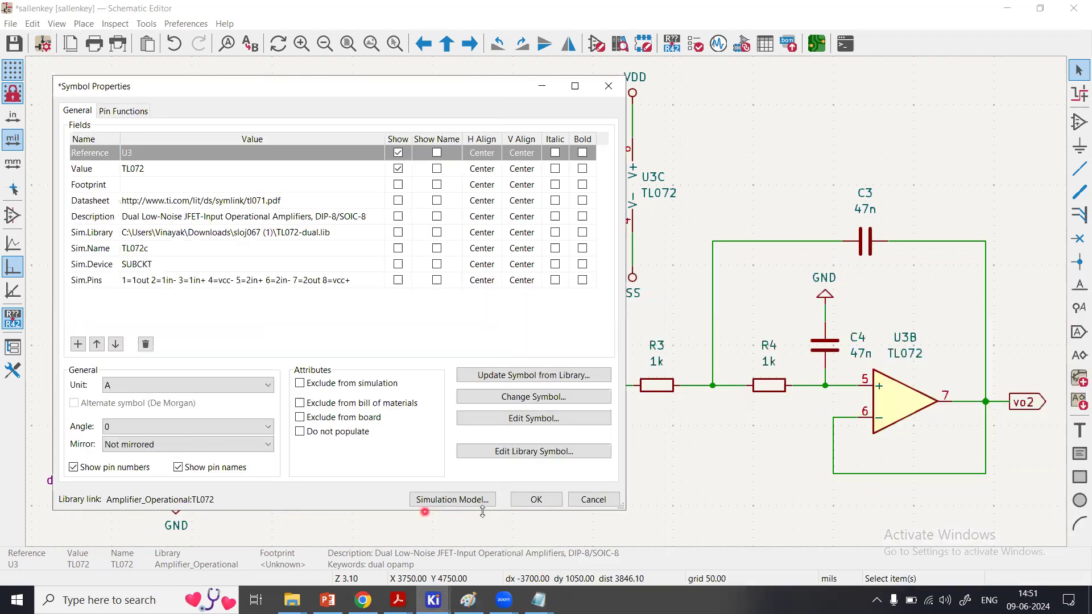
click(528, 499)
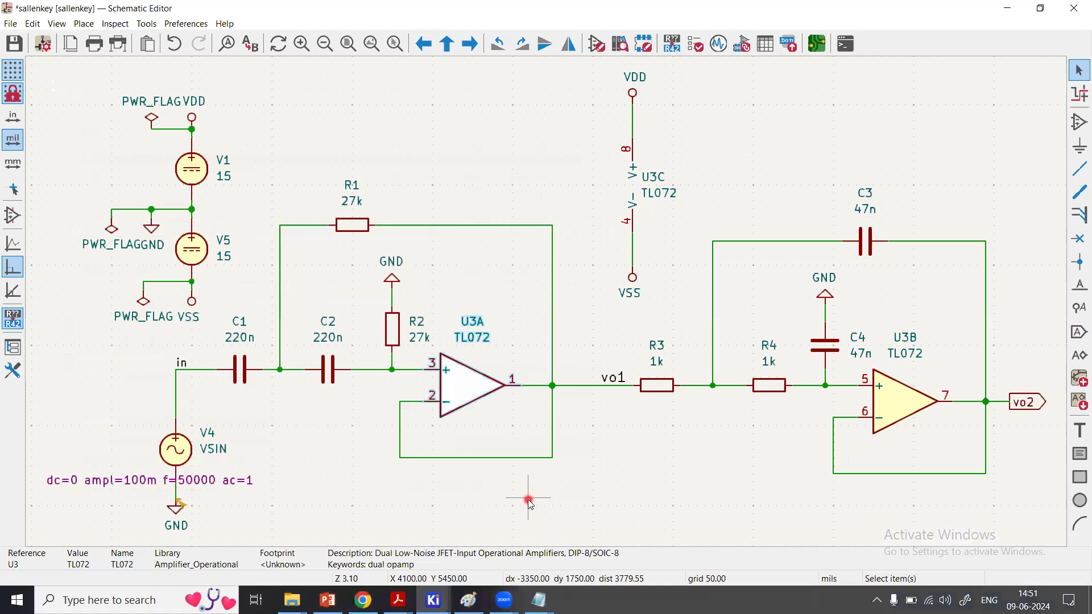
click(1048, 147)
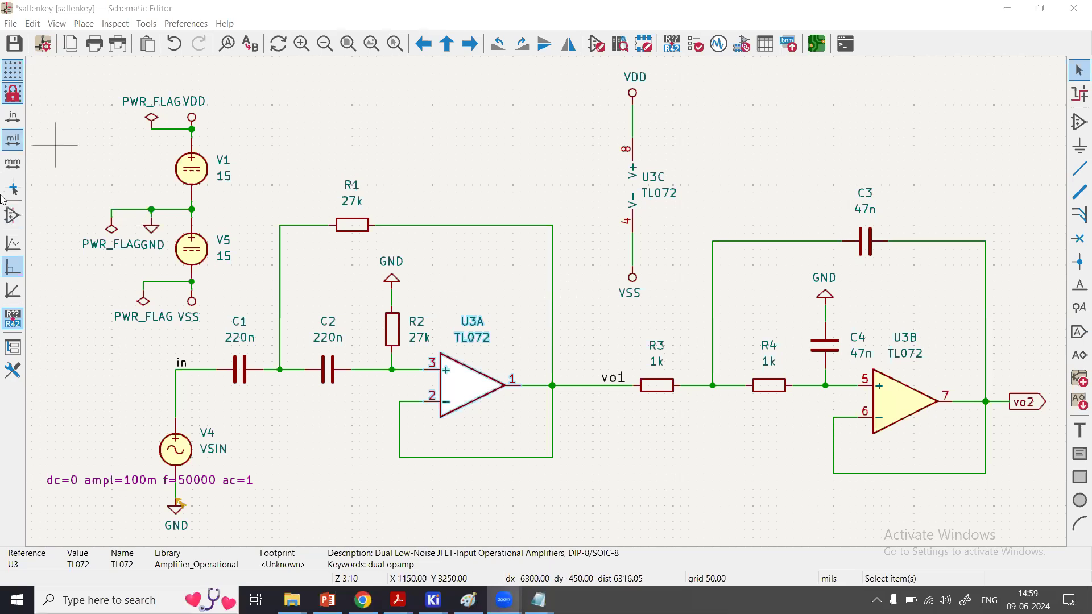
click(512, 336)
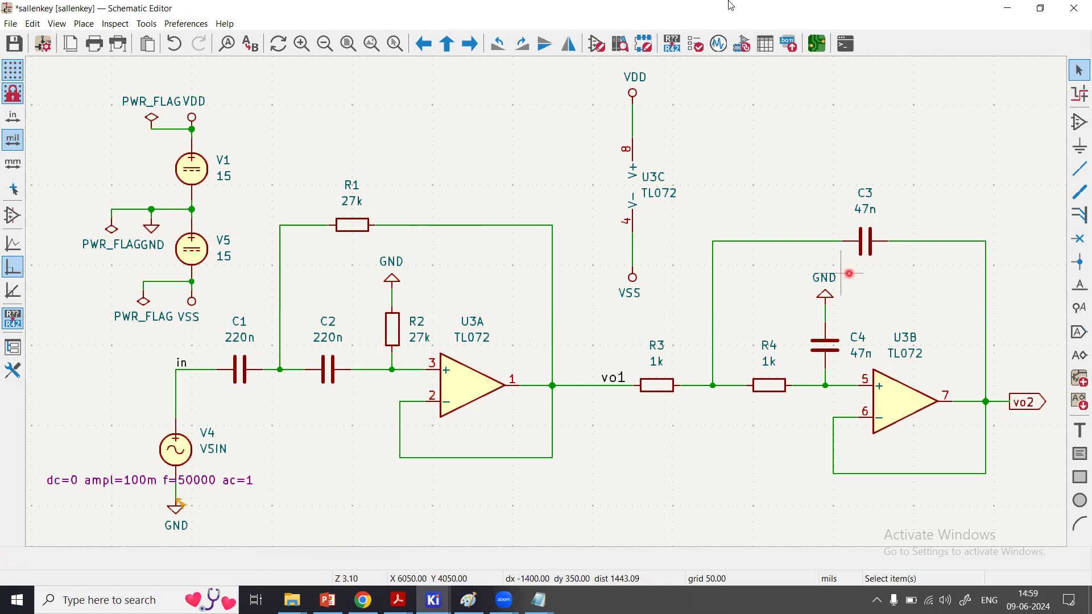
- Run the electrical rules check on the schematic, inspect a PWR_FLAG library warning and close the checker
click(693, 44)
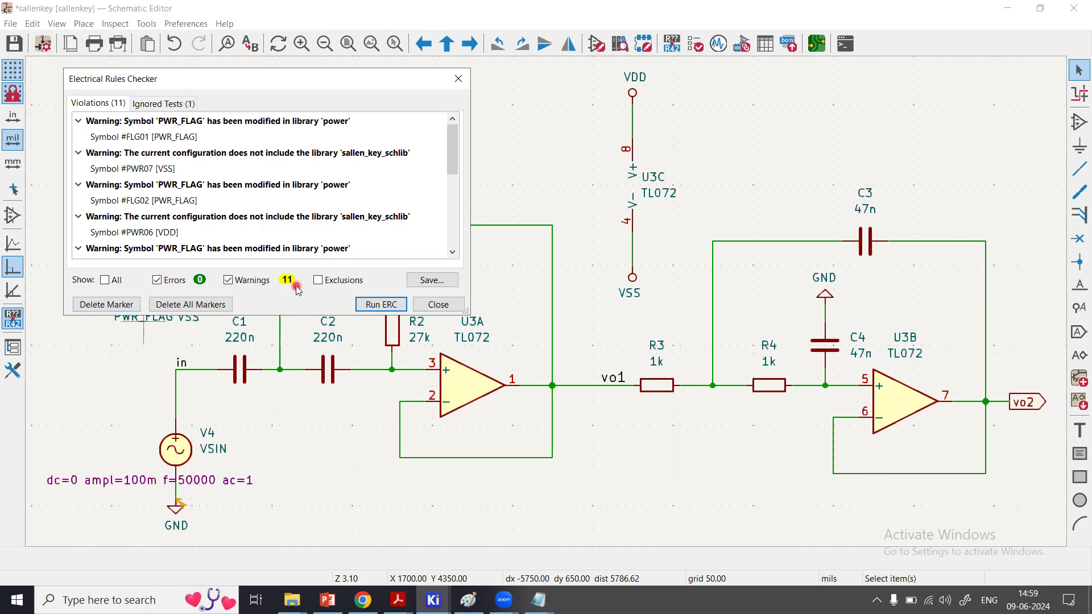
click(384, 305)
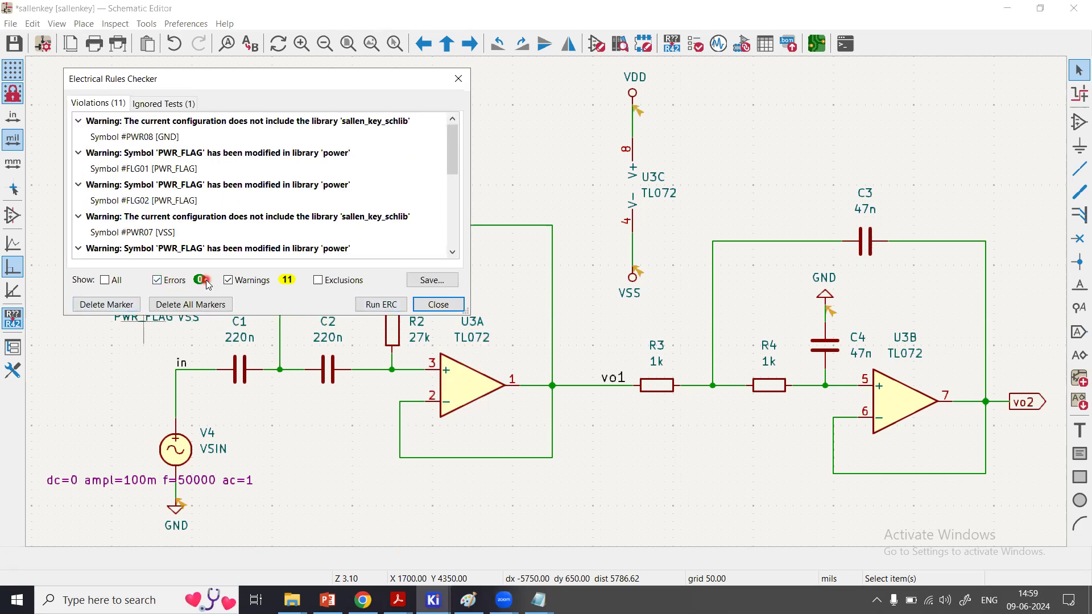
click(226, 185)
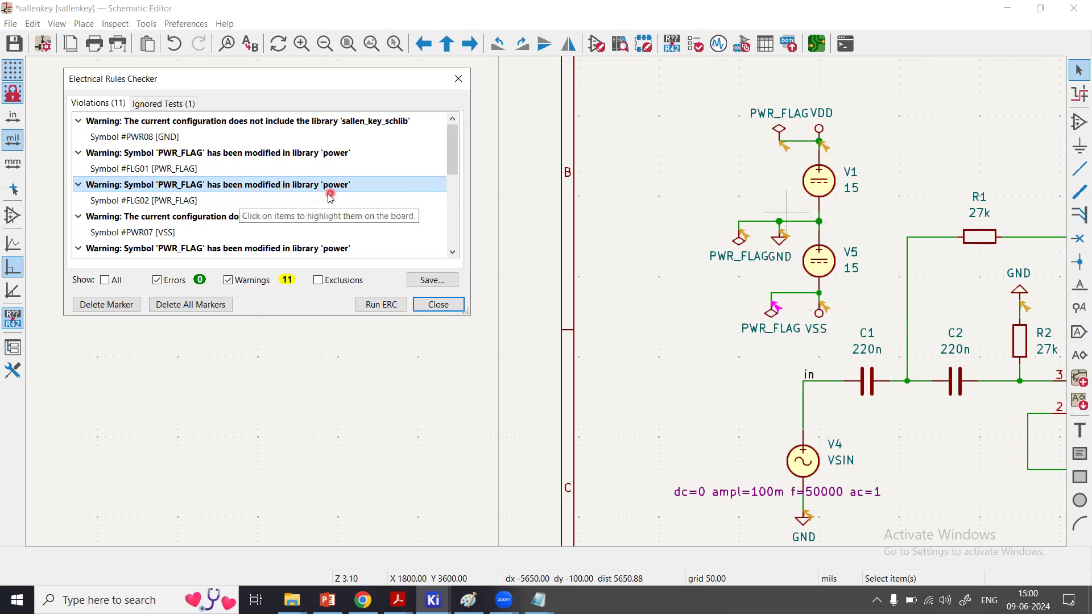
click(448, 306)
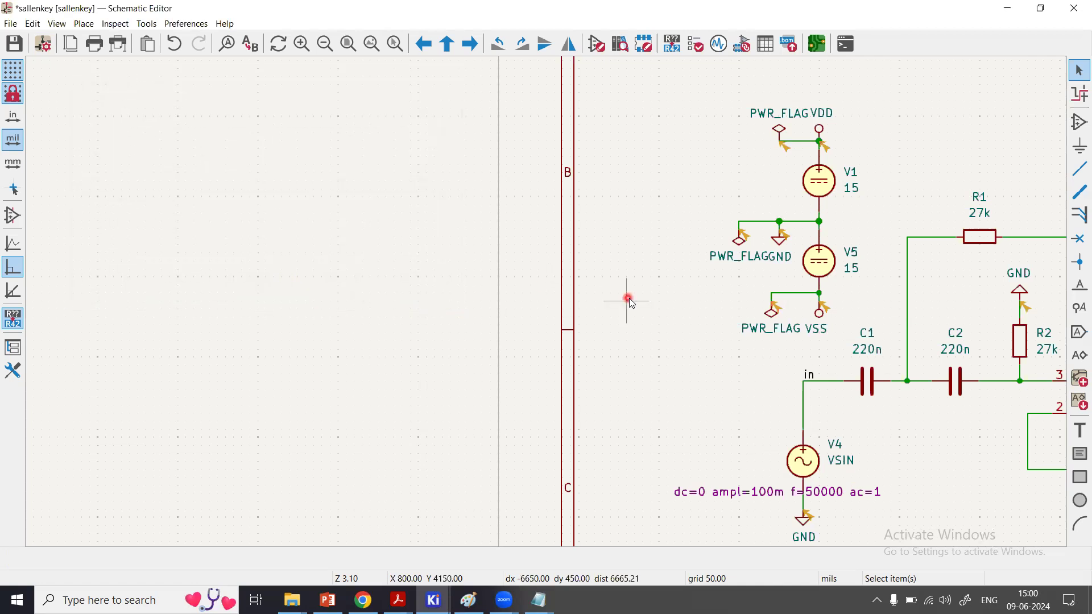
click(372, 44)
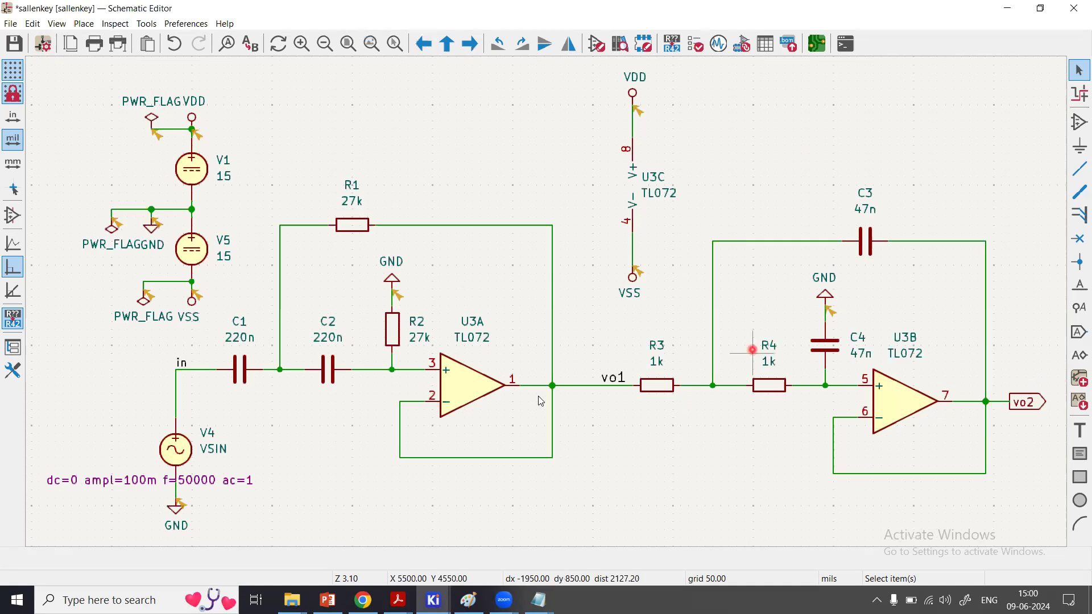
- Create an AC small-signal analysis in the SPICE simulator with 1000 points per decade from 1 Hz to 100 kHz and run it
click(721, 46)
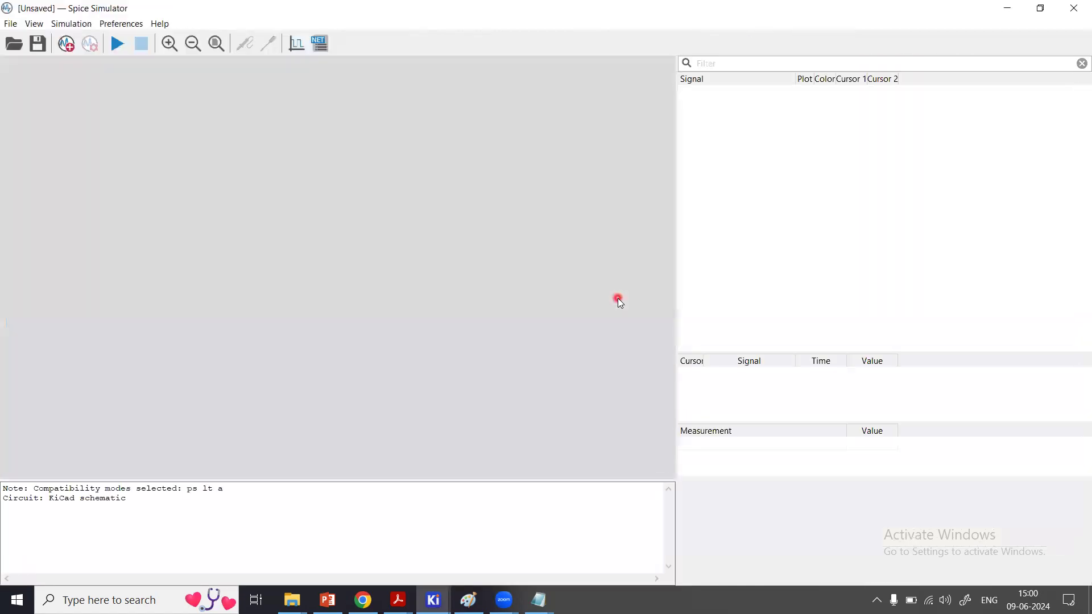
click(73, 51)
click(478, 290)
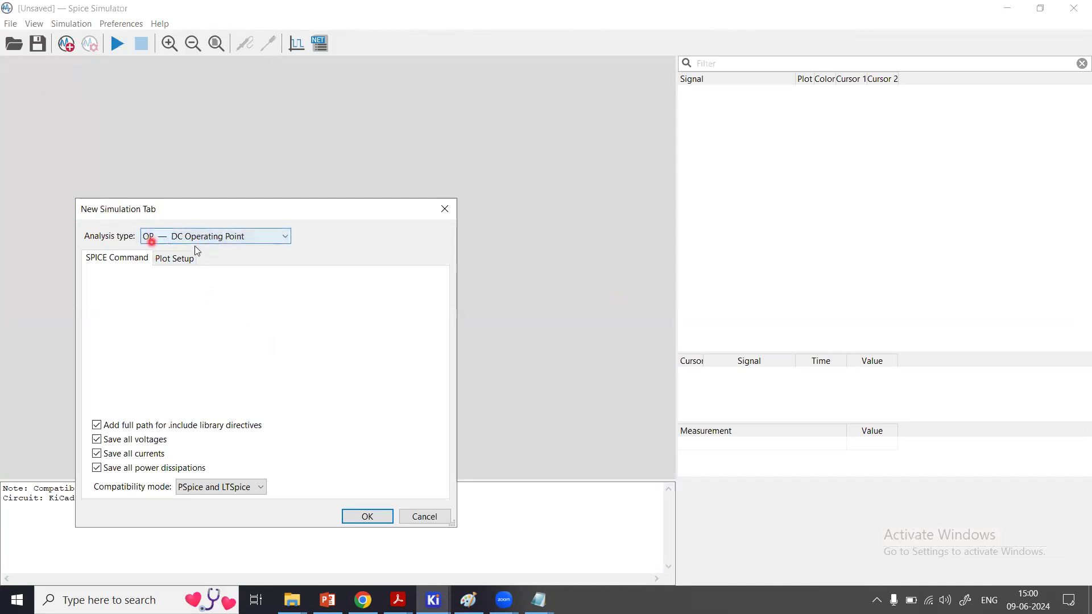
click(235, 237)
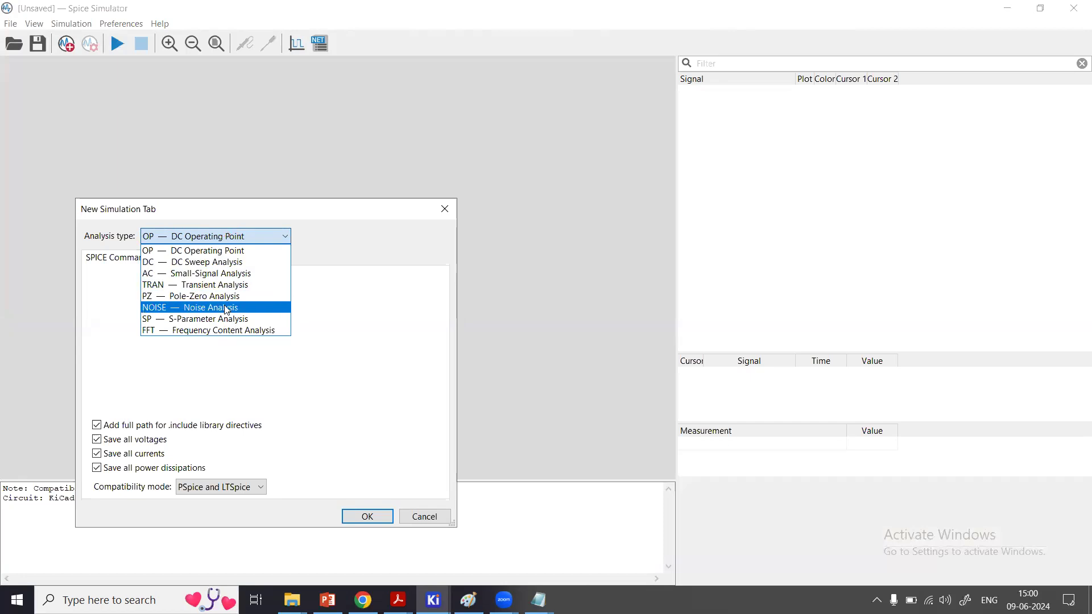
click(220, 275)
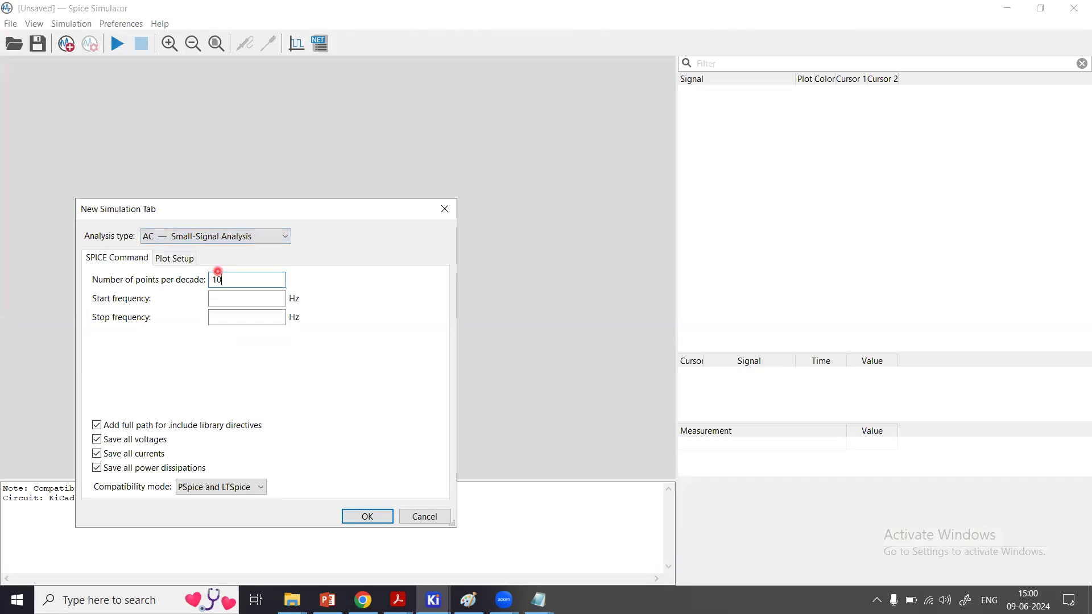
click(229, 298)
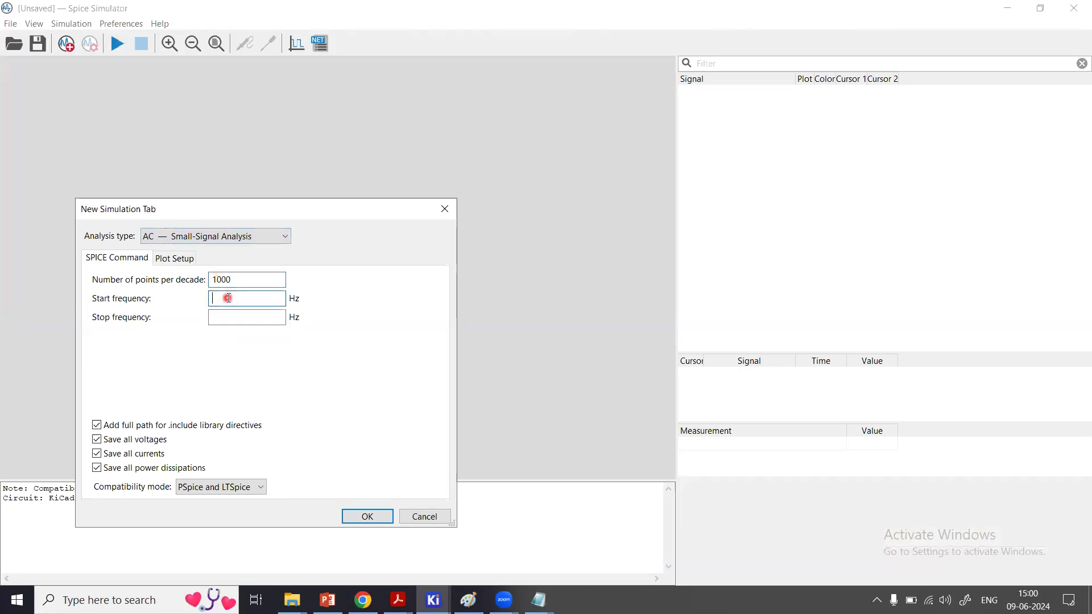
click(232, 318)
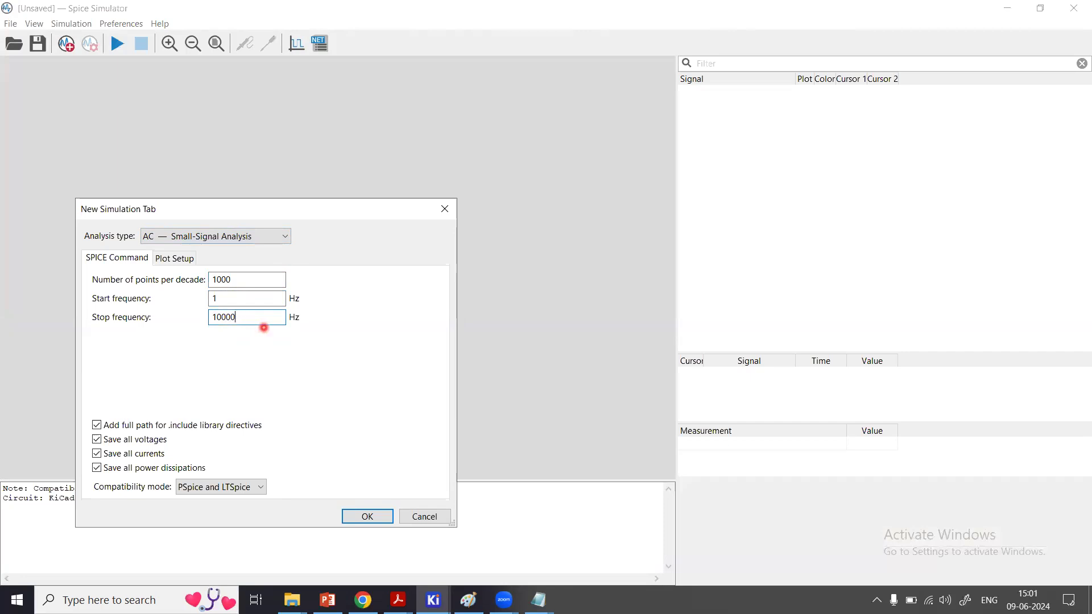
click(388, 521)
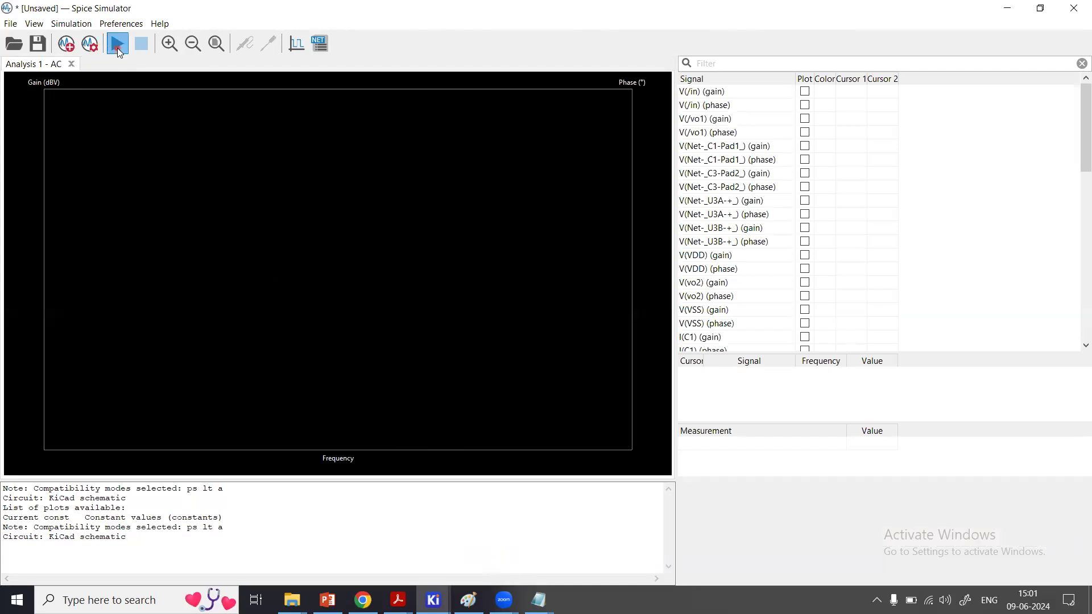
click(117, 44)
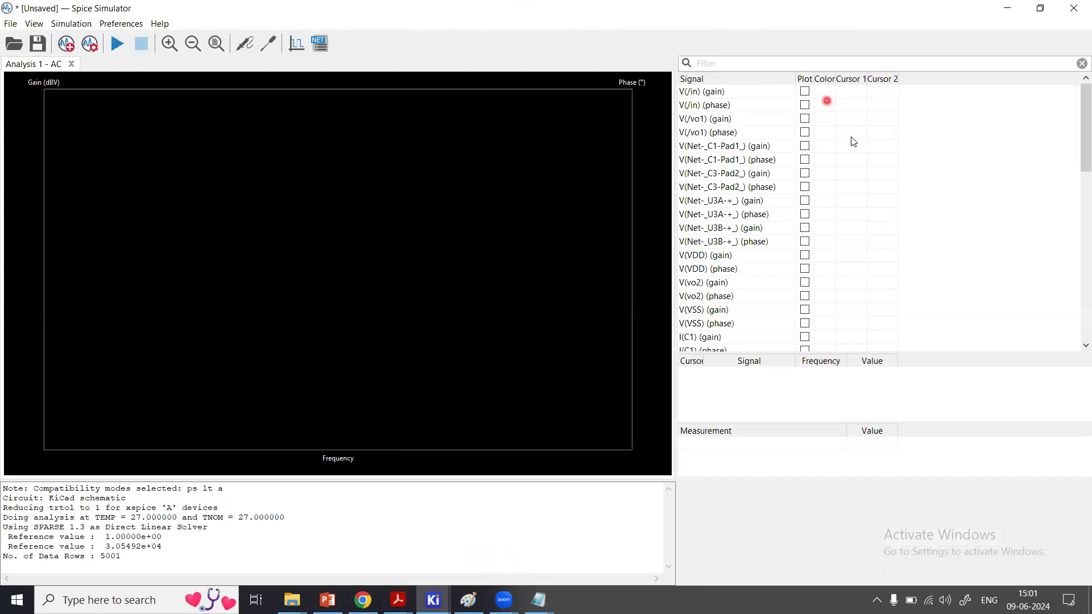
- Switch to the sallenkey schematic and examine where the output nets vo1 and vo2 of the two filter stages are located
mouse_move(434, 600)
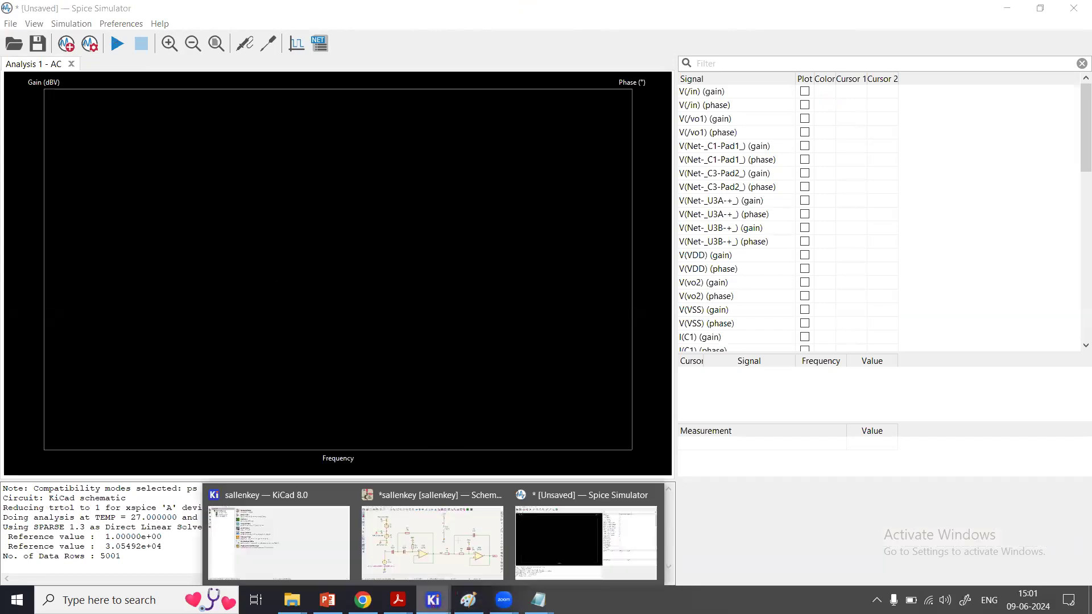
click(473, 564)
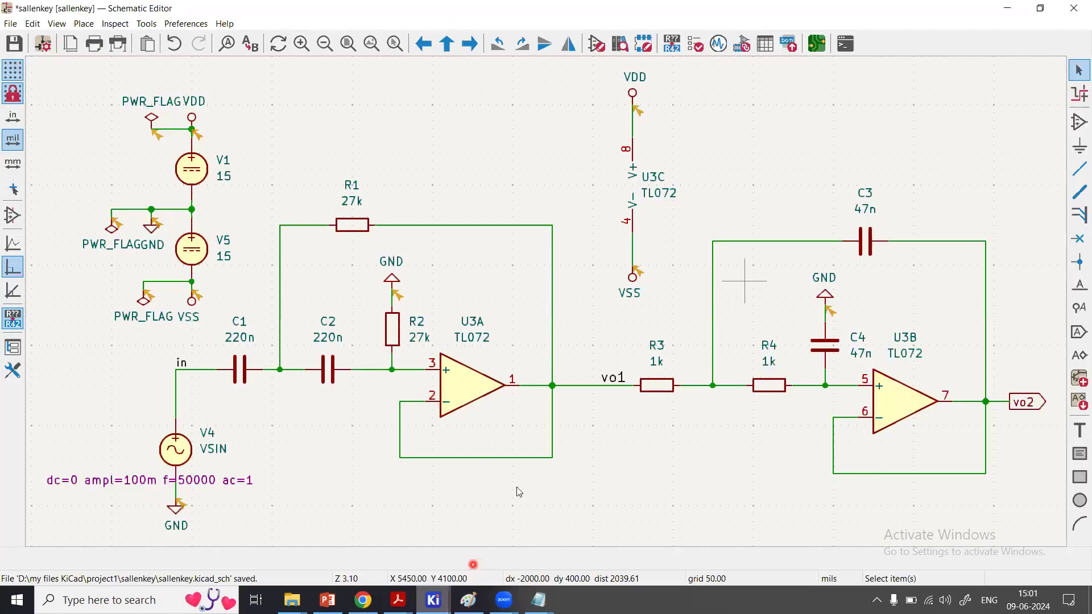
click(612, 383)
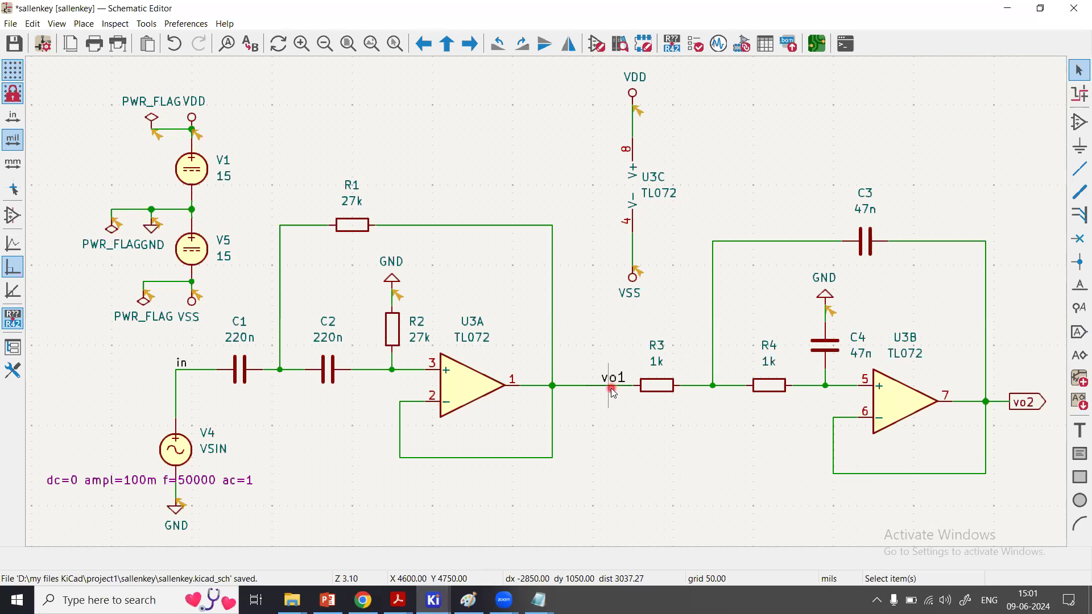
click(1018, 408)
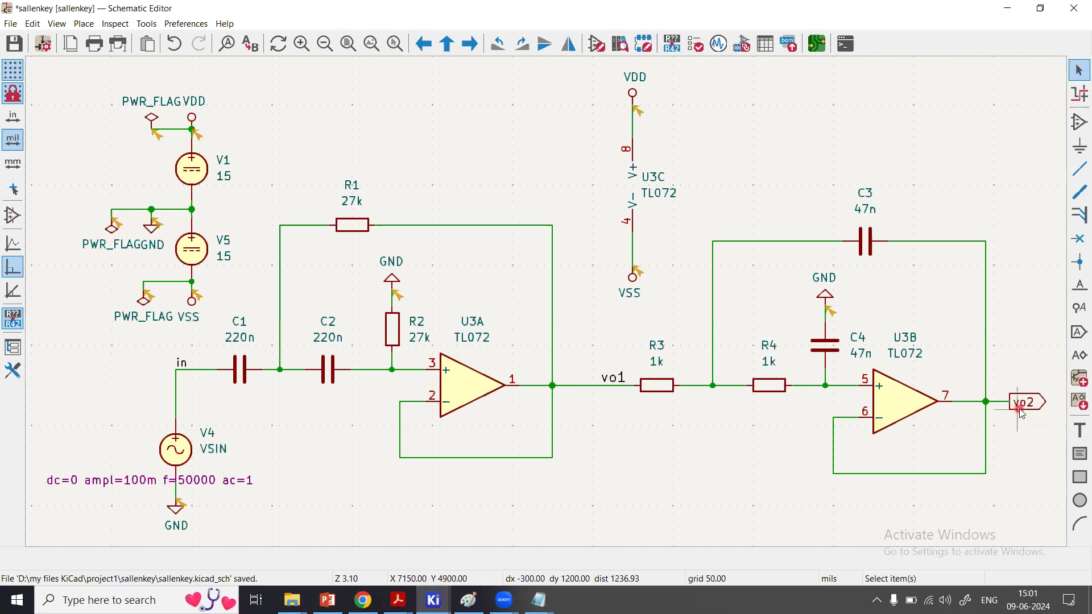
click(609, 383)
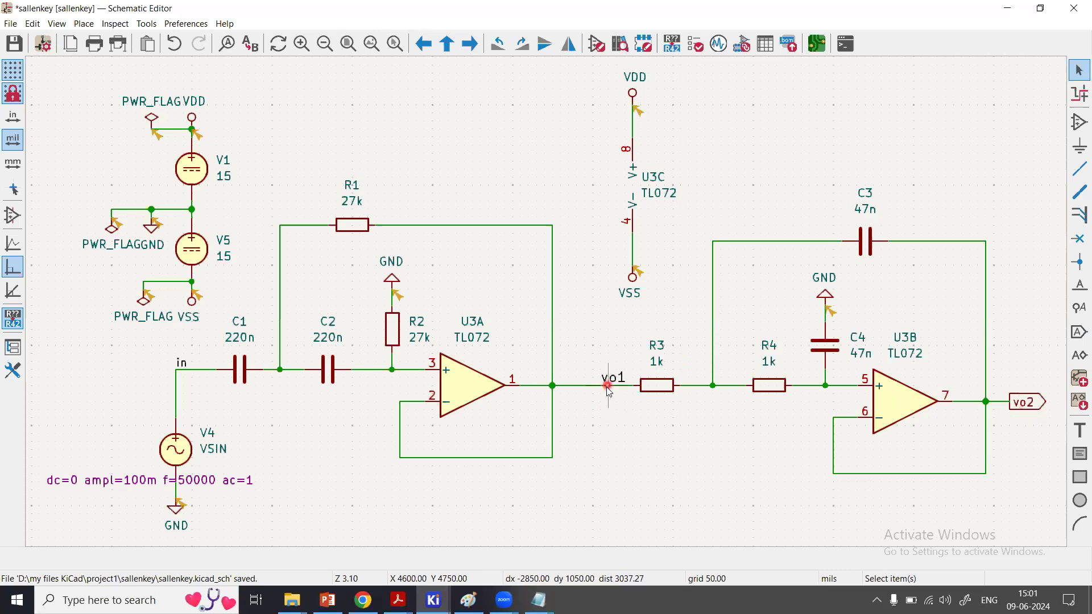
click(340, 357)
click(407, 337)
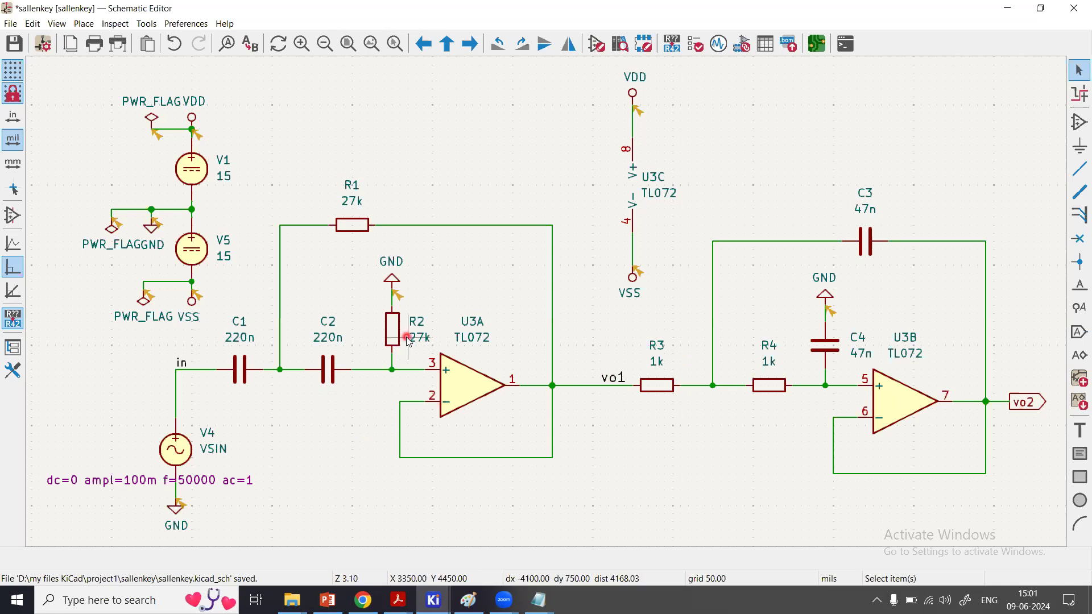
click(1016, 417)
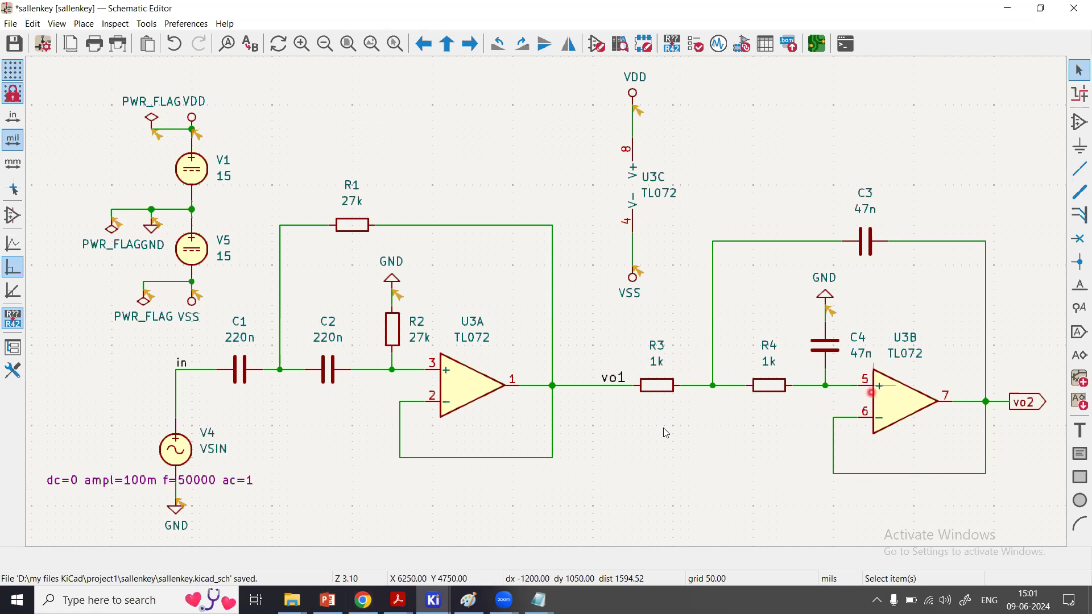
- Return to the SPICE simulator and plot the gain and phase of V(/vo1) together with the gain of V(vo2)
click(437, 600)
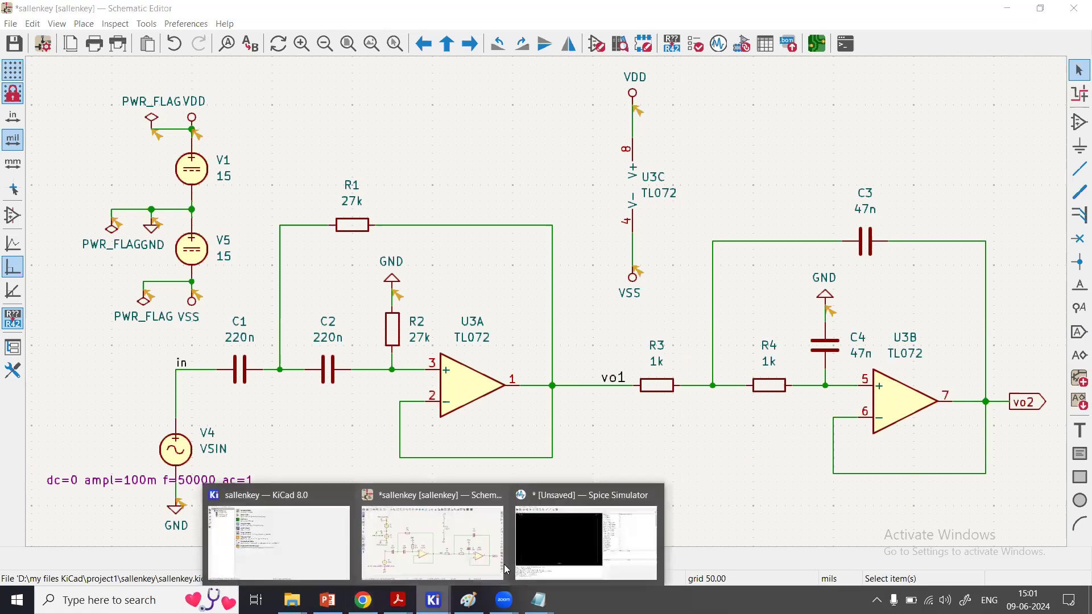
click(592, 535)
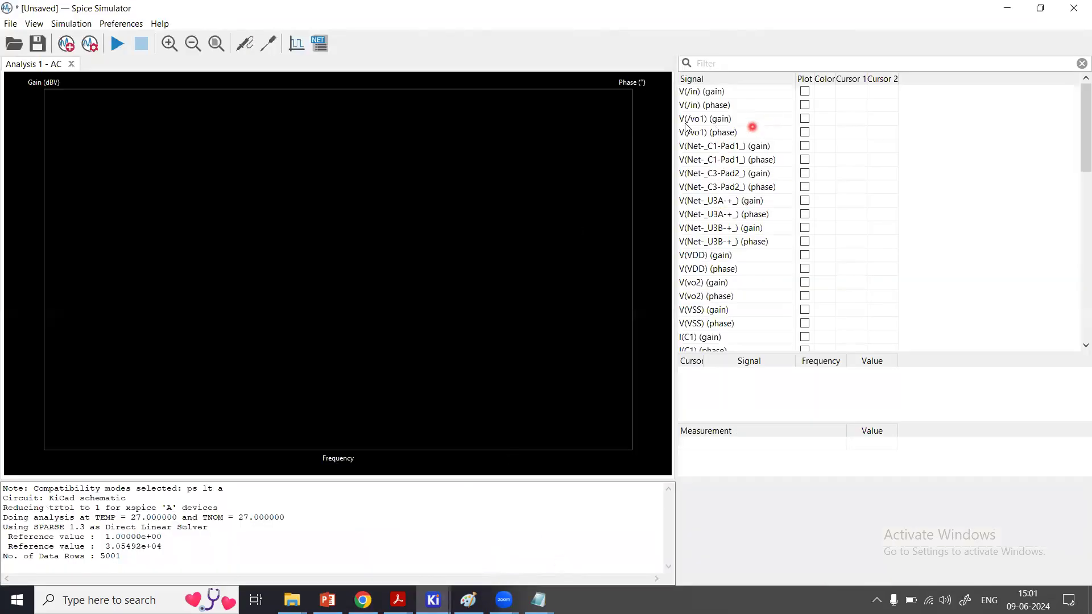
click(806, 119)
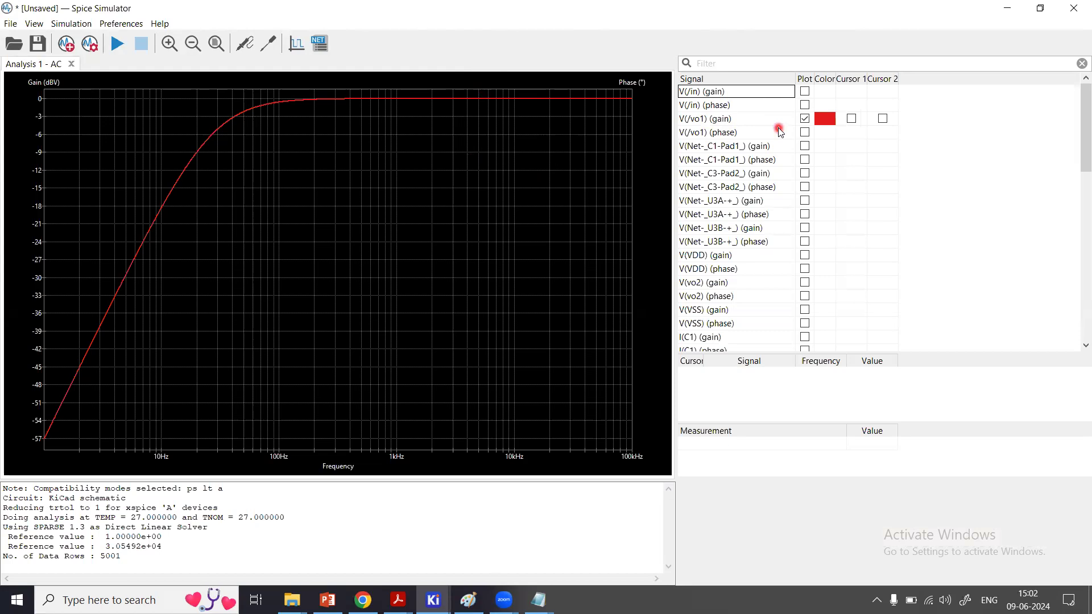
click(808, 133)
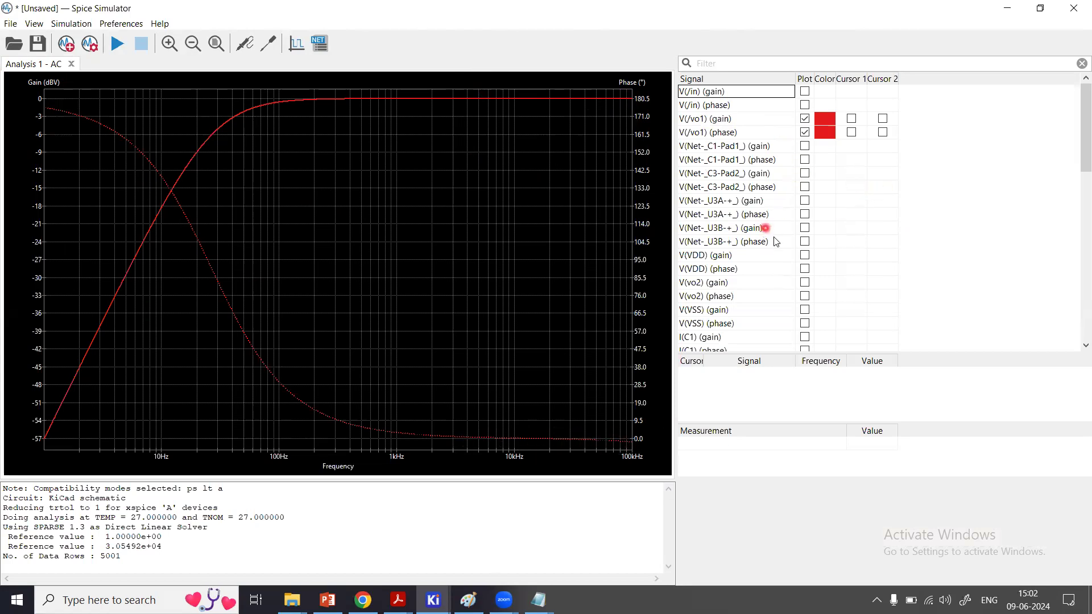
click(806, 283)
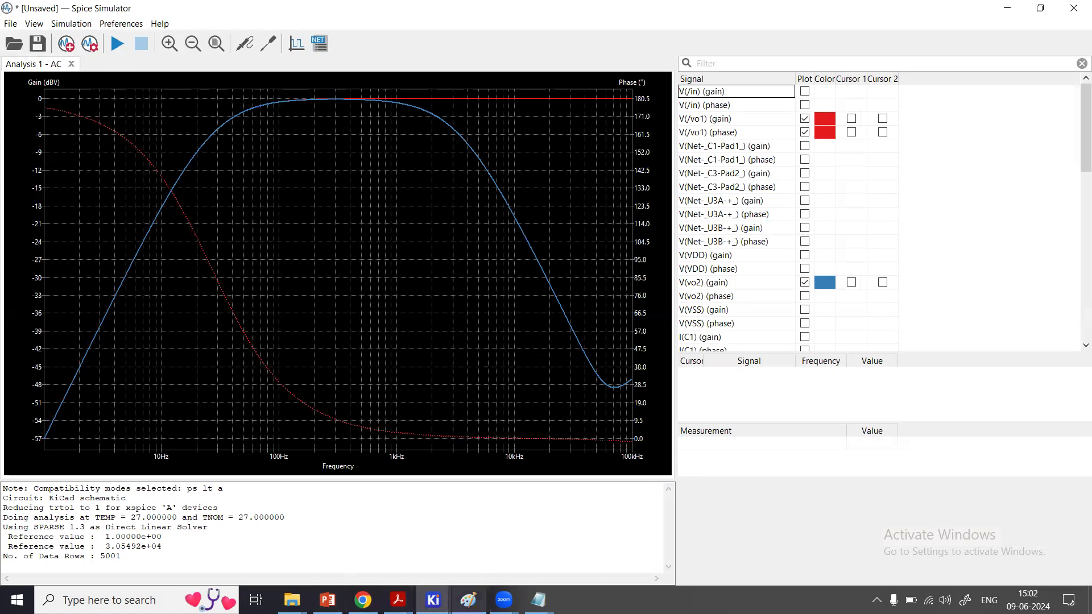
mouse_move(398, 600)
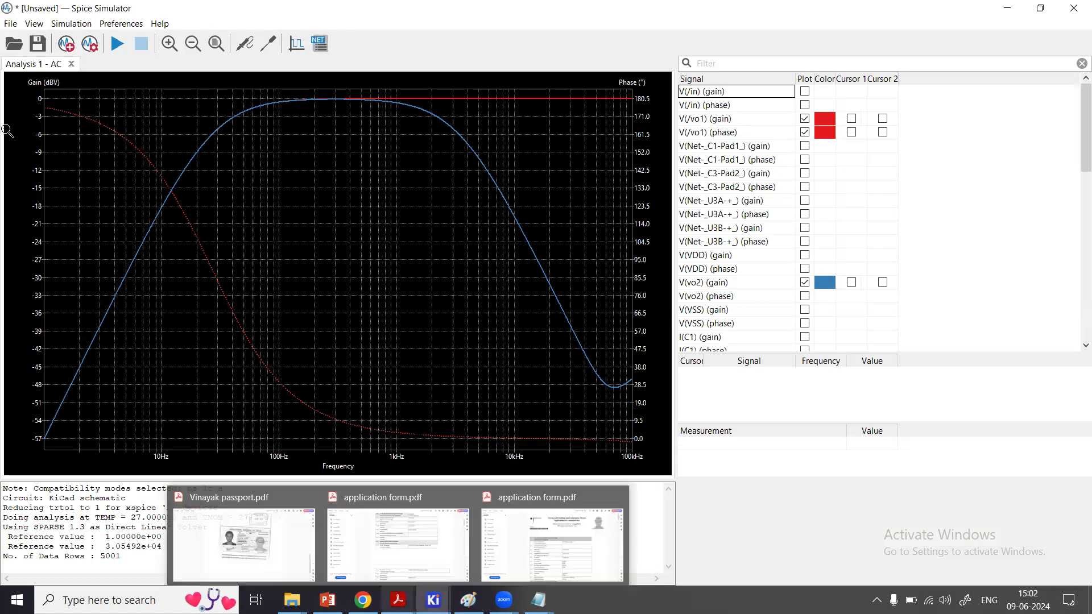
- Set the AC analysis stop frequency to 1000k Hz and rerun the simulation
click(91, 54)
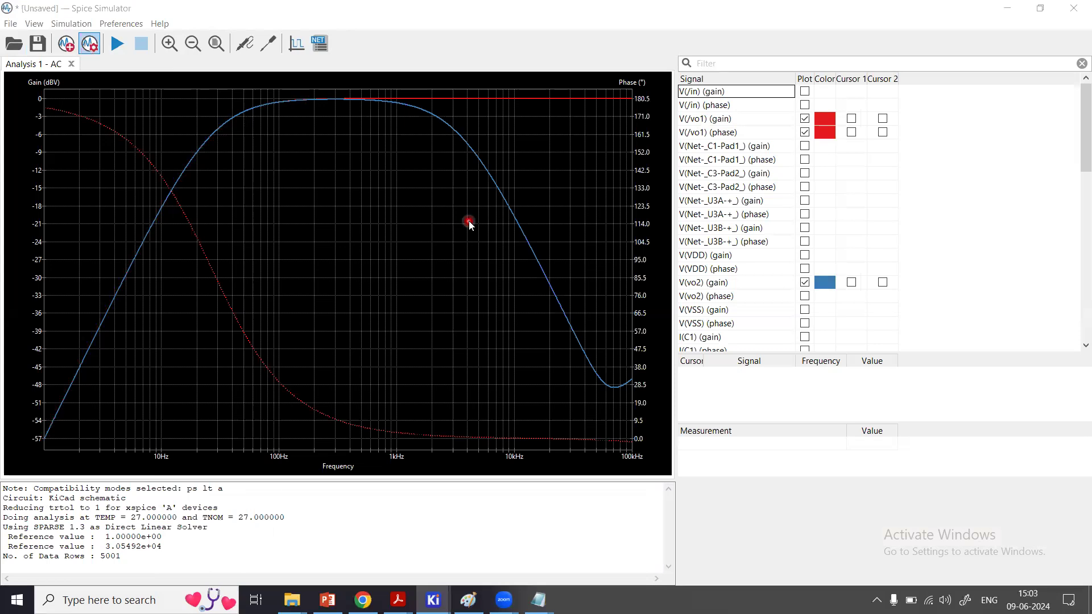
click(229, 290)
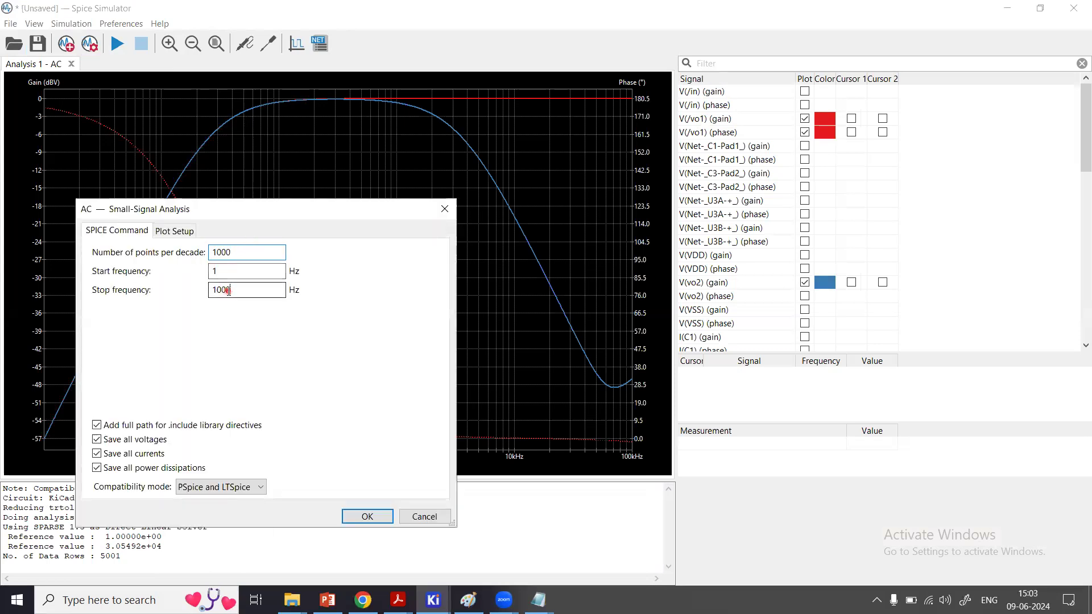
text(0k)
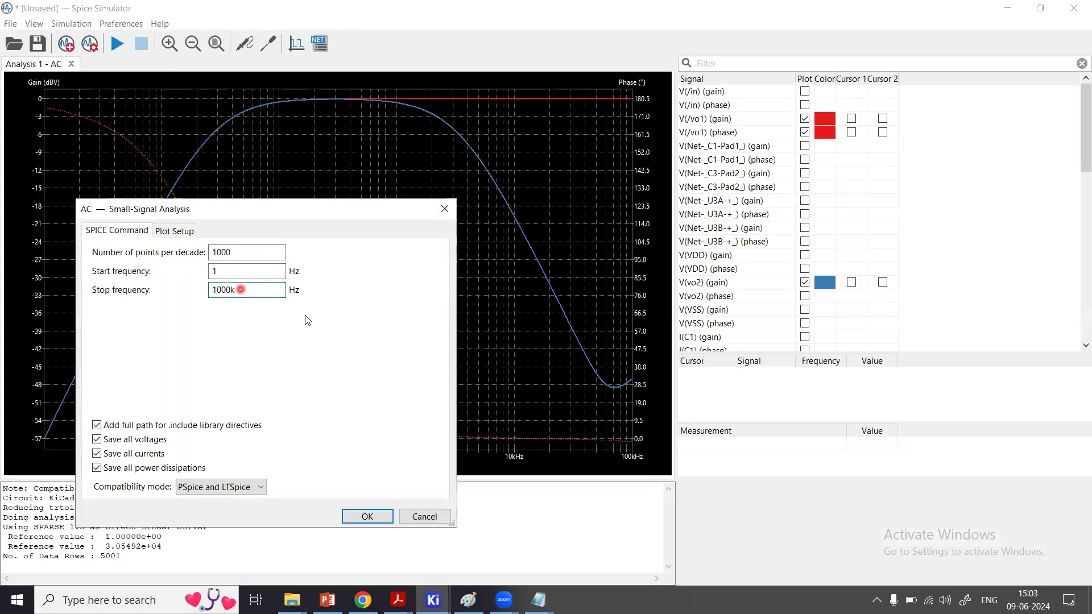
click(362, 517)
click(117, 50)
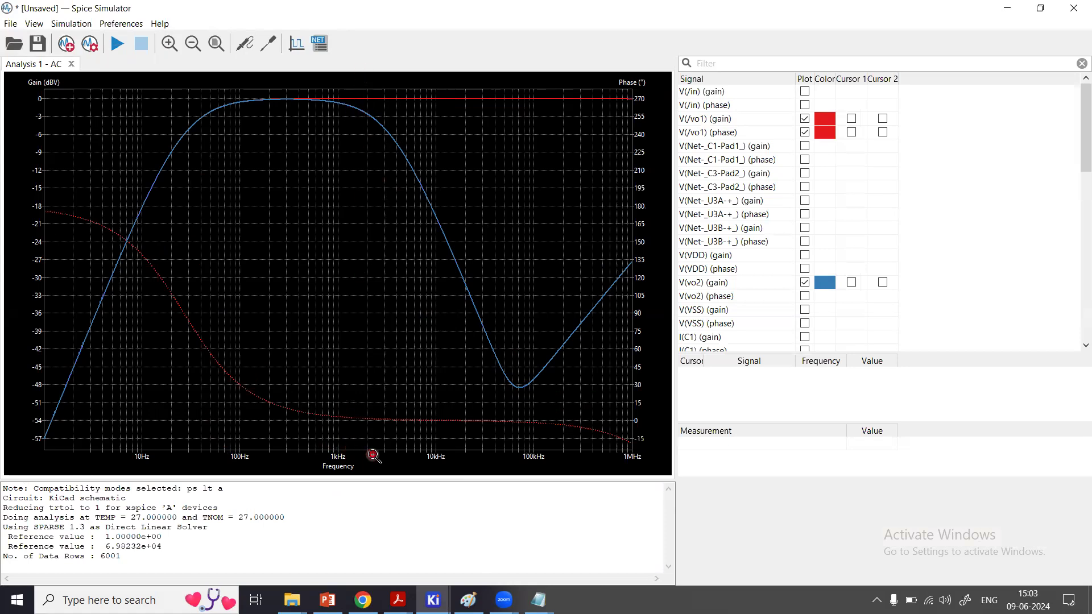
- Switch to the sallenkey schematic, check the parameters of sine source V4 and return to the SPICE simulator
click(433, 601)
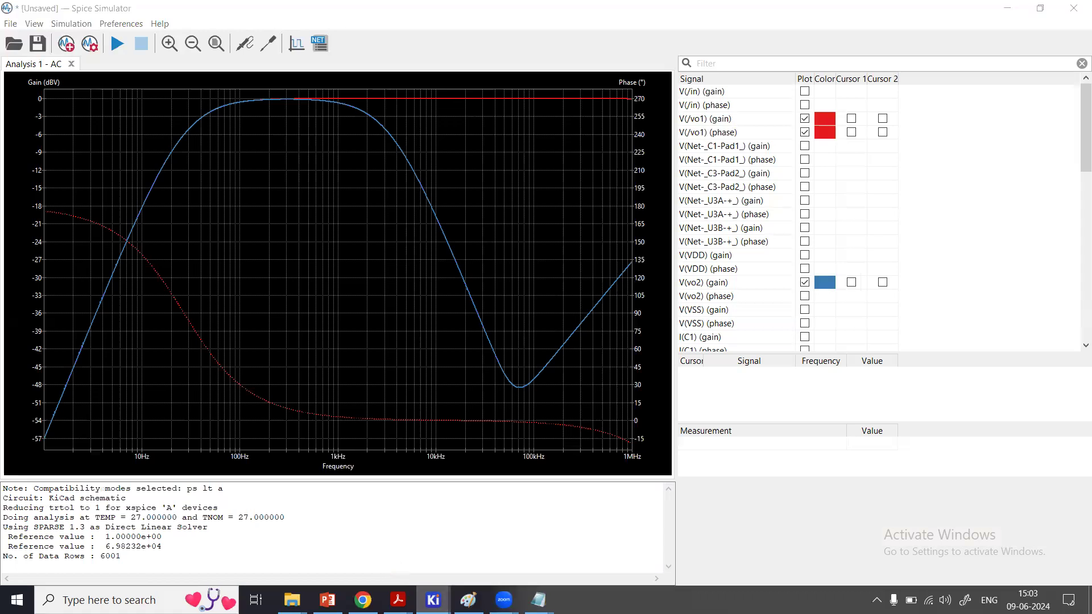
click(426, 539)
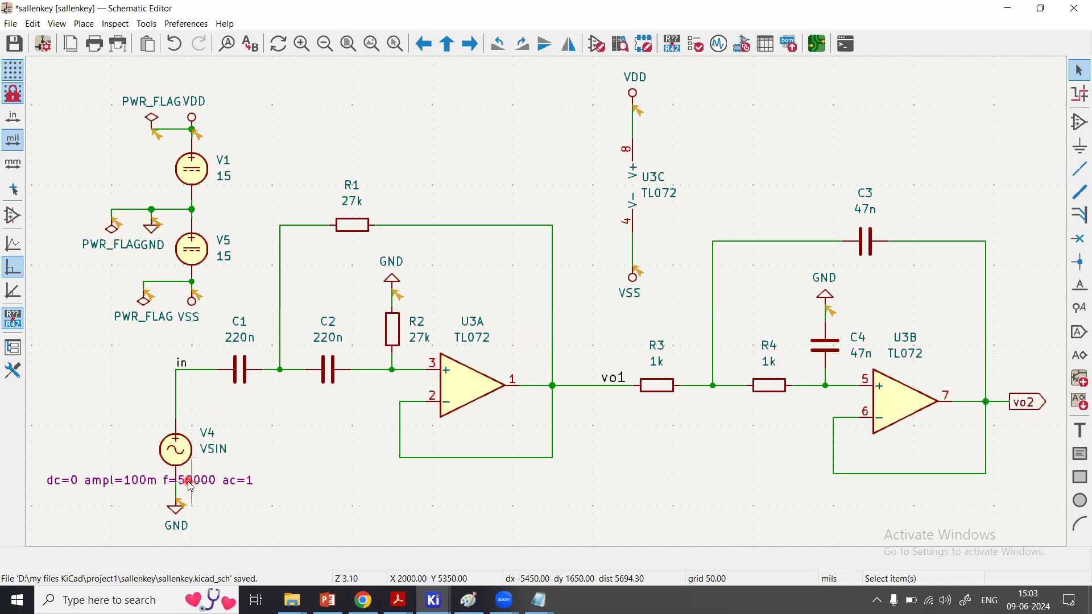
click(434, 600)
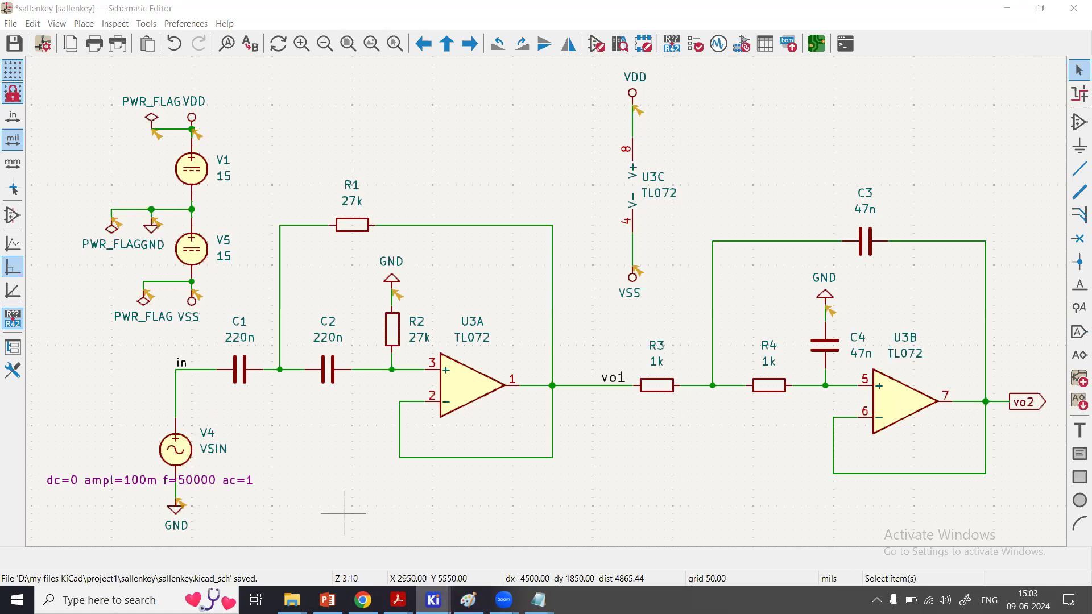
click(591, 539)
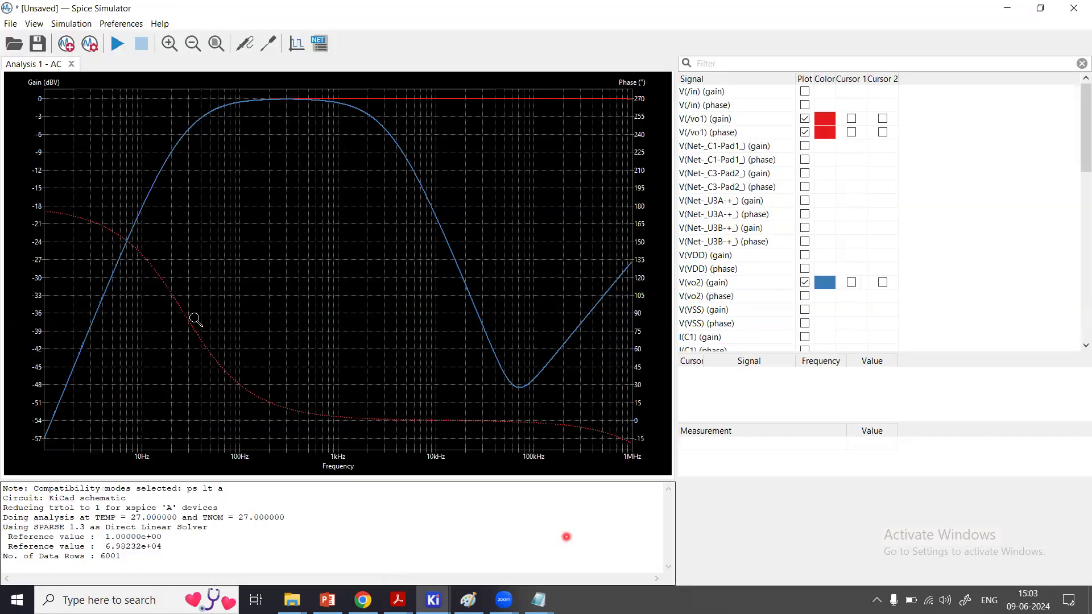
- Create a transient analysis with a 1u time step and 100u final time, and run it
click(70, 50)
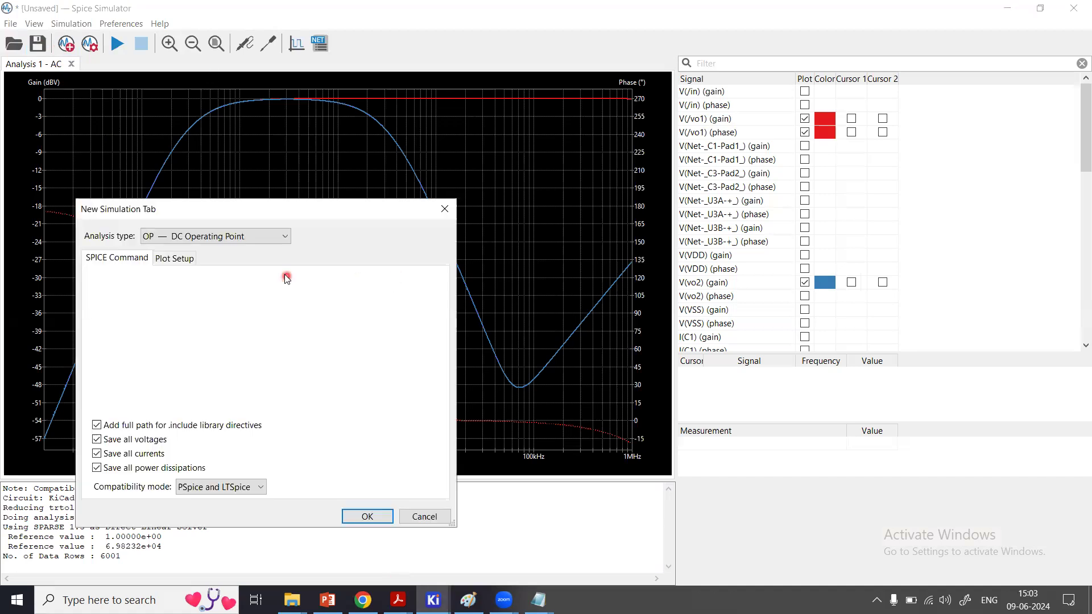
click(269, 236)
click(203, 285)
click(202, 281)
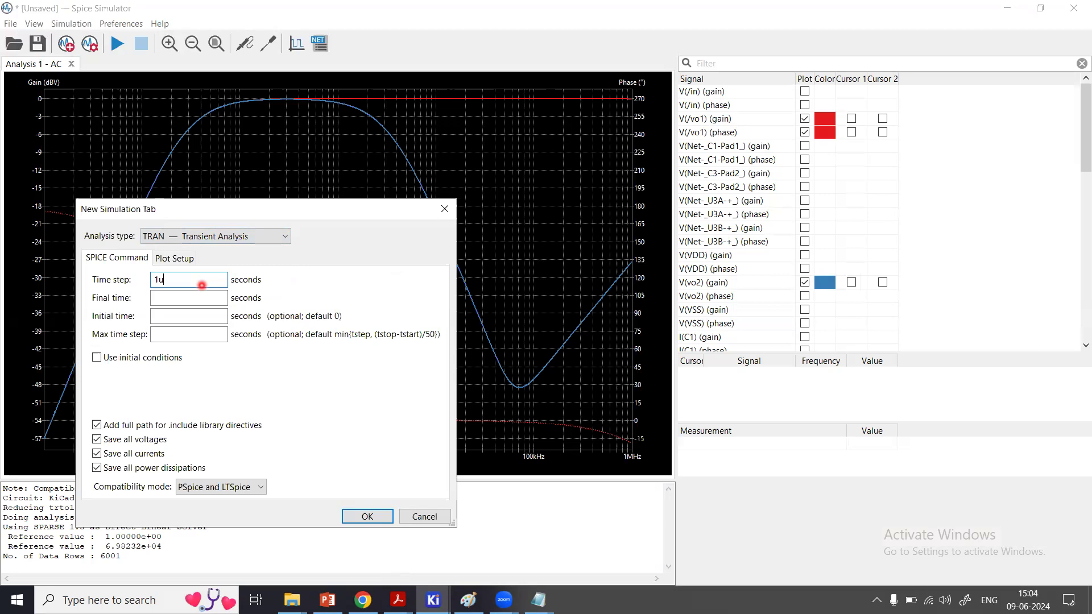
click(190, 296)
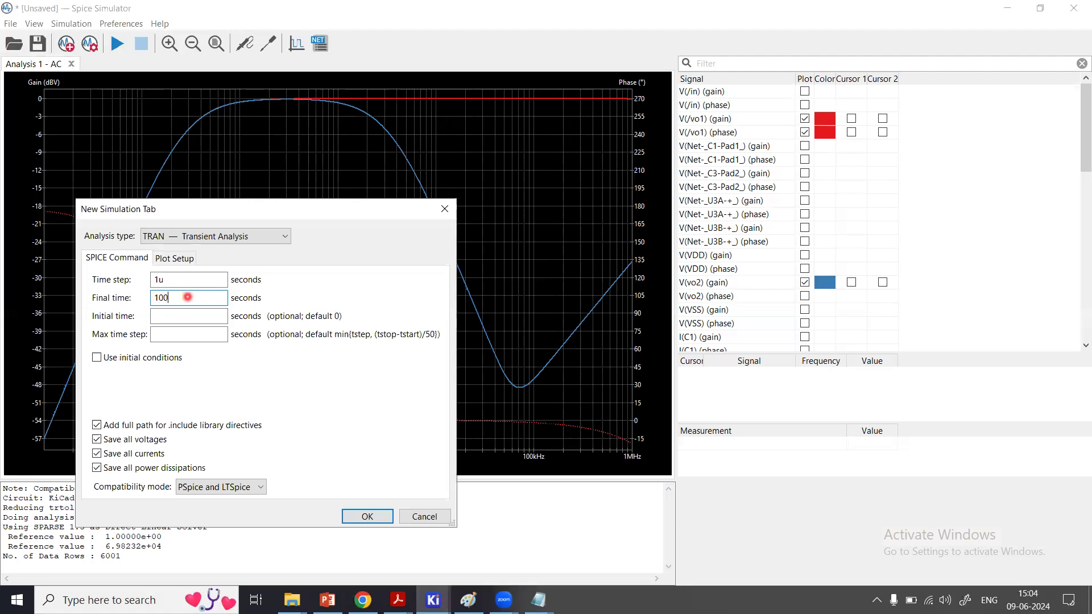
click(186, 316)
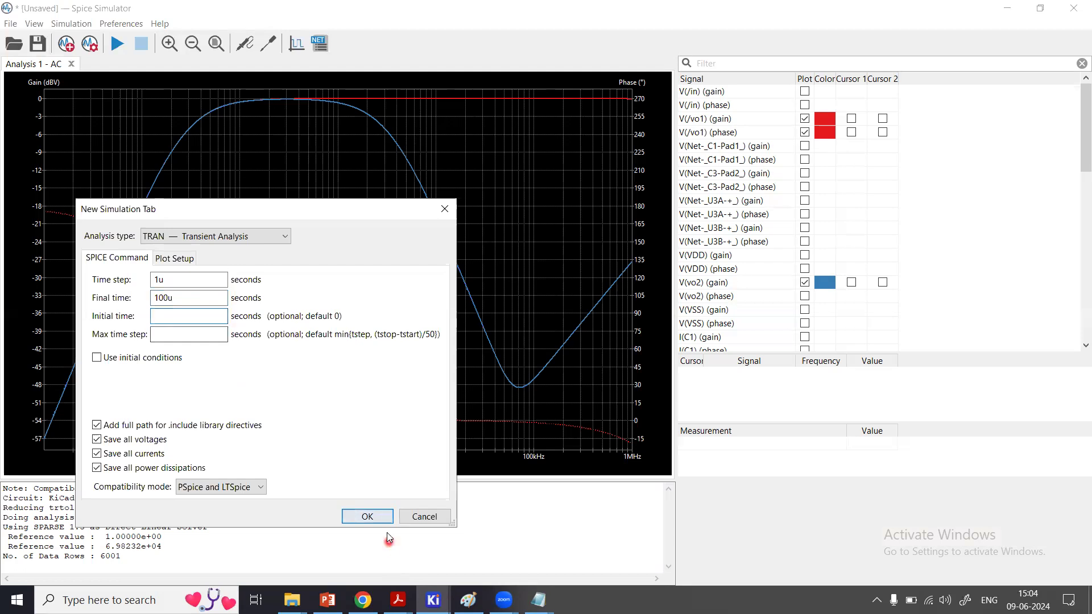
click(379, 516)
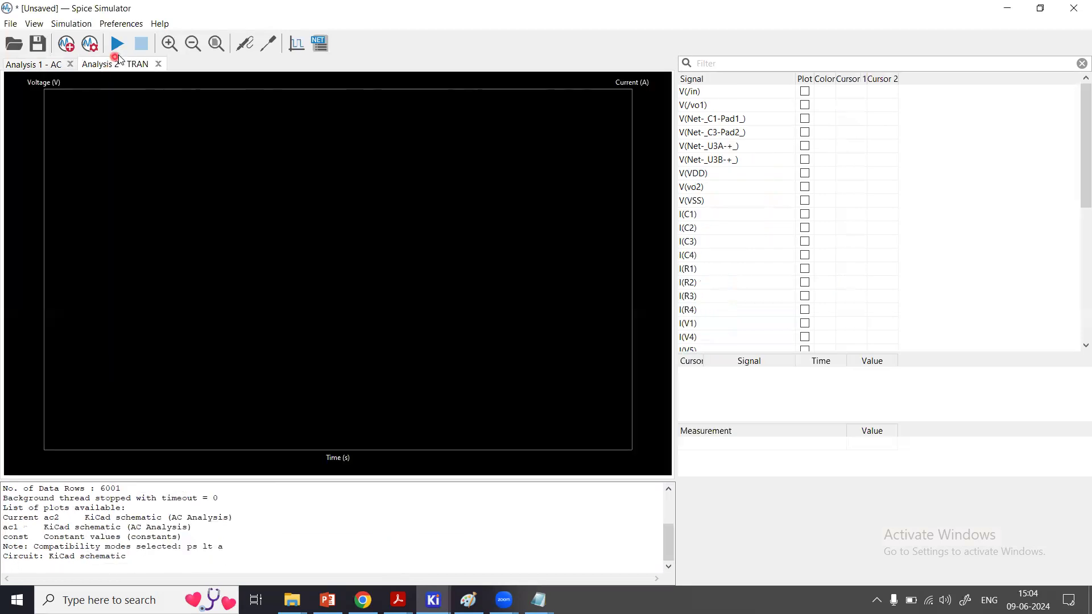
click(118, 45)
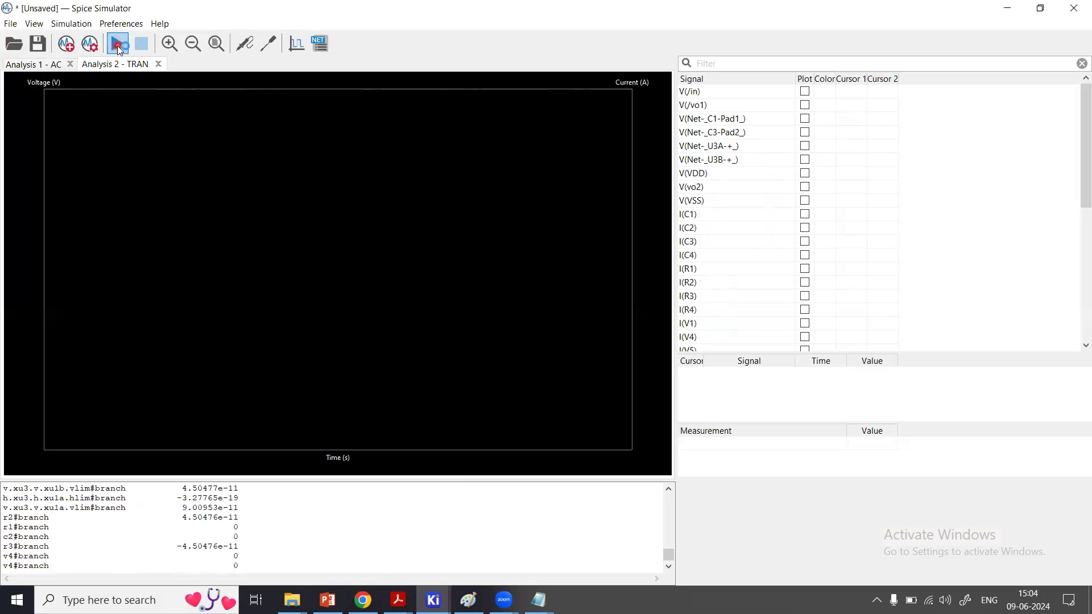
- Plot the transient signals V(/in), V(/vo1) and V(vo2)
click(807, 93)
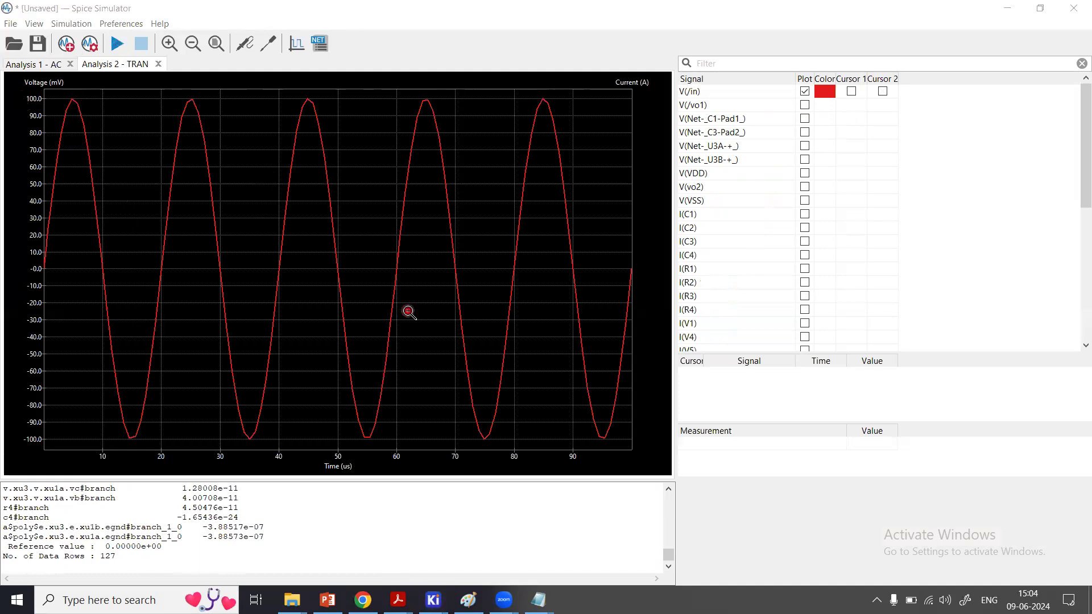
click(806, 105)
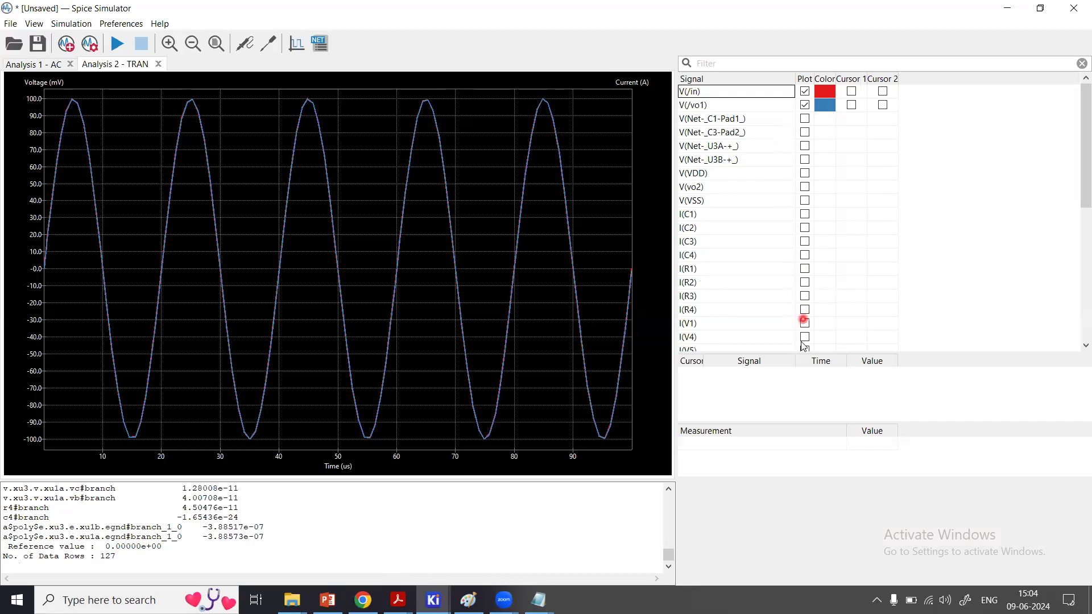
mouse_move(1077, 185)
mouse_down()
mouse_move(1077, 324)
mouse_move(1077, 173)
mouse_up()
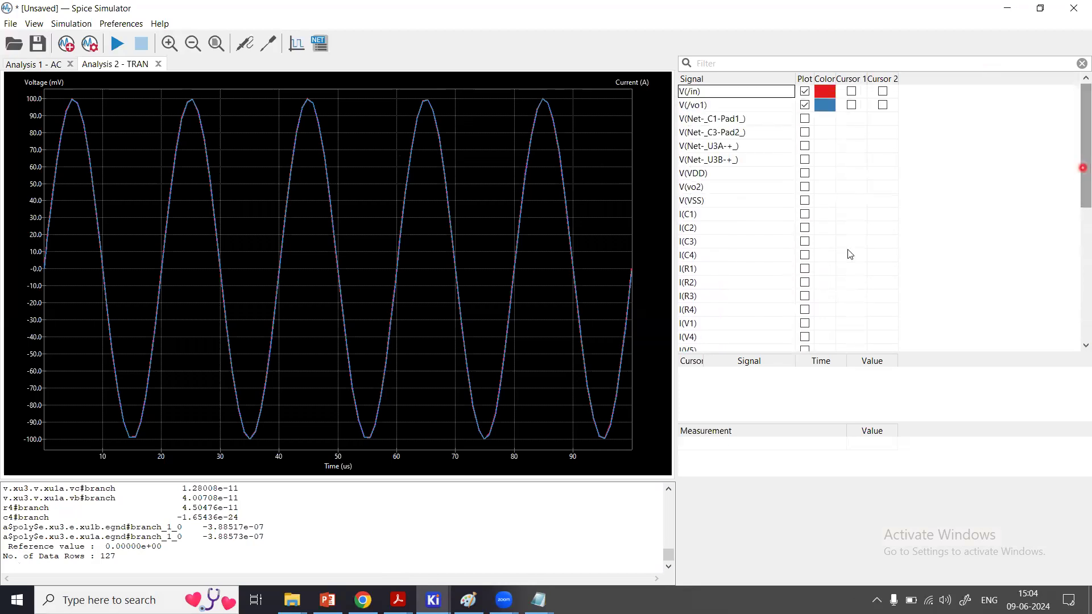
click(806, 187)
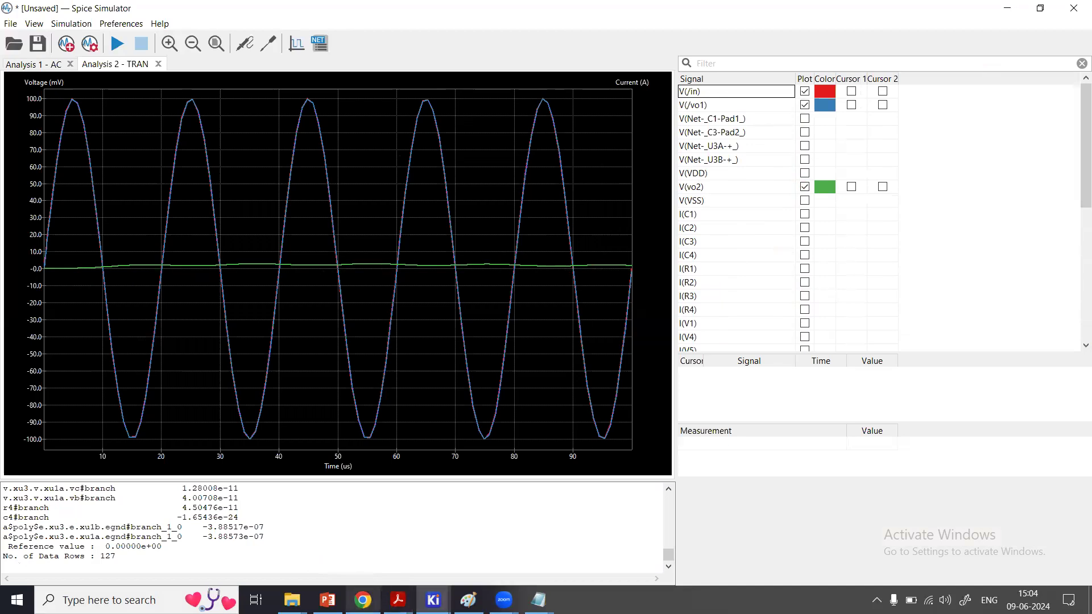
- In the sallenkey schematic, set the frequency of sine source V4 to f=5000 and save the schematic
mouse_move(434, 600)
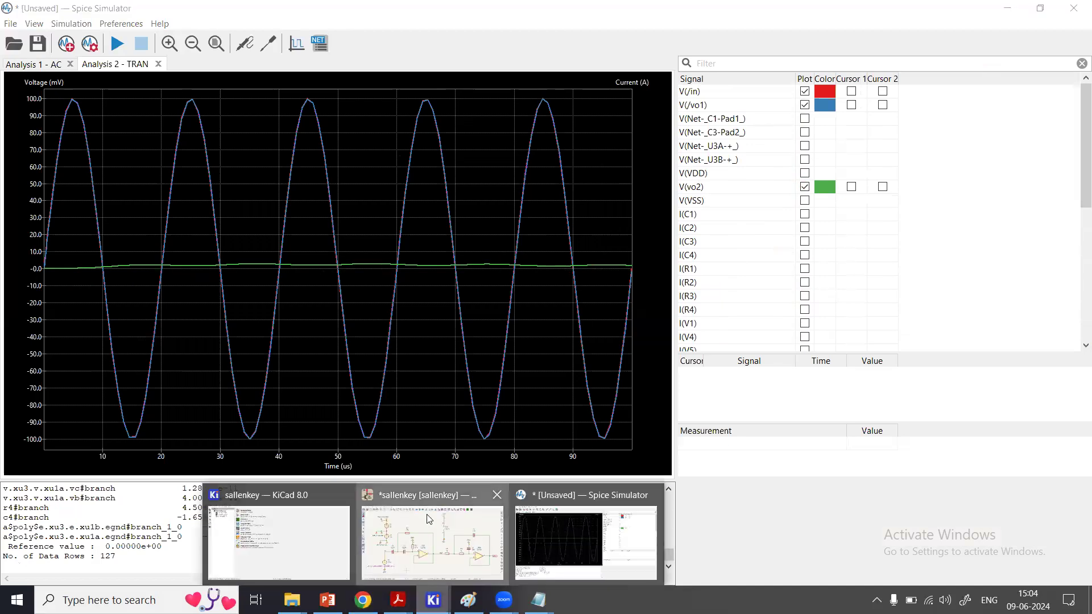
click(429, 520)
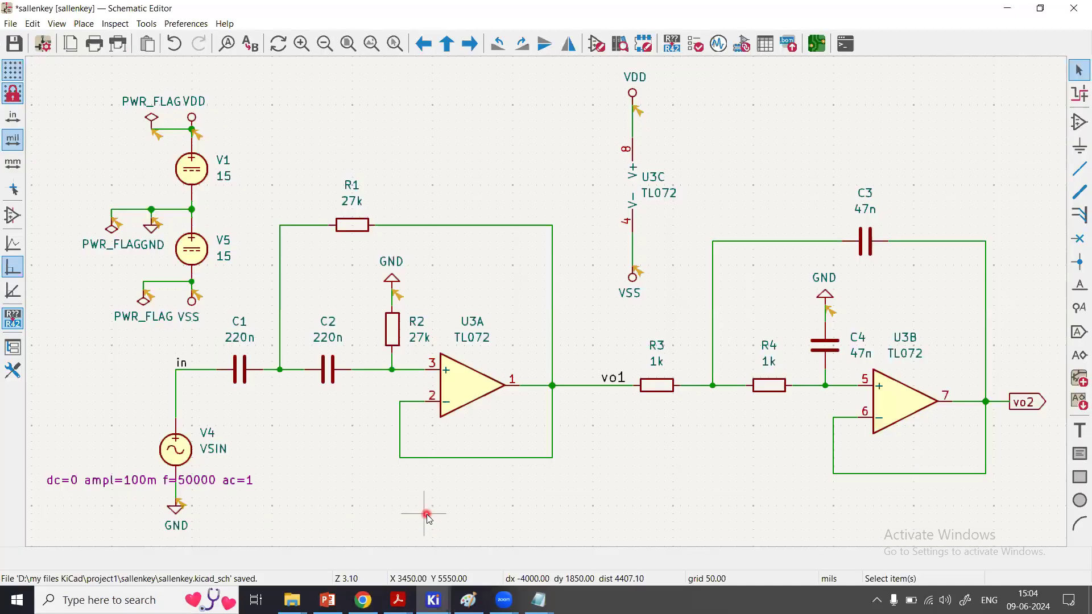
double_click(182, 478)
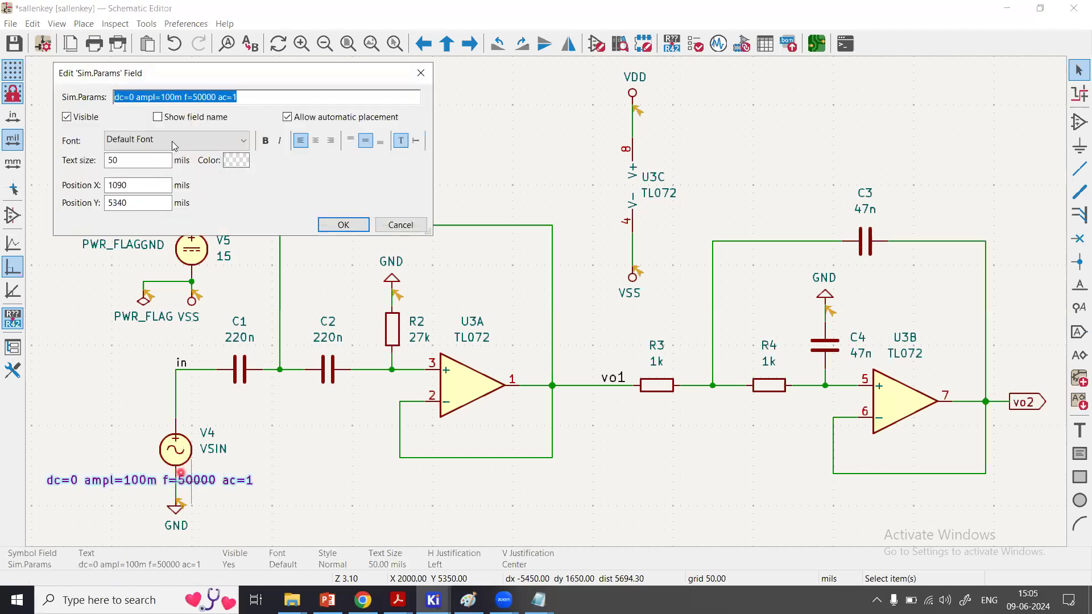
click(218, 97)
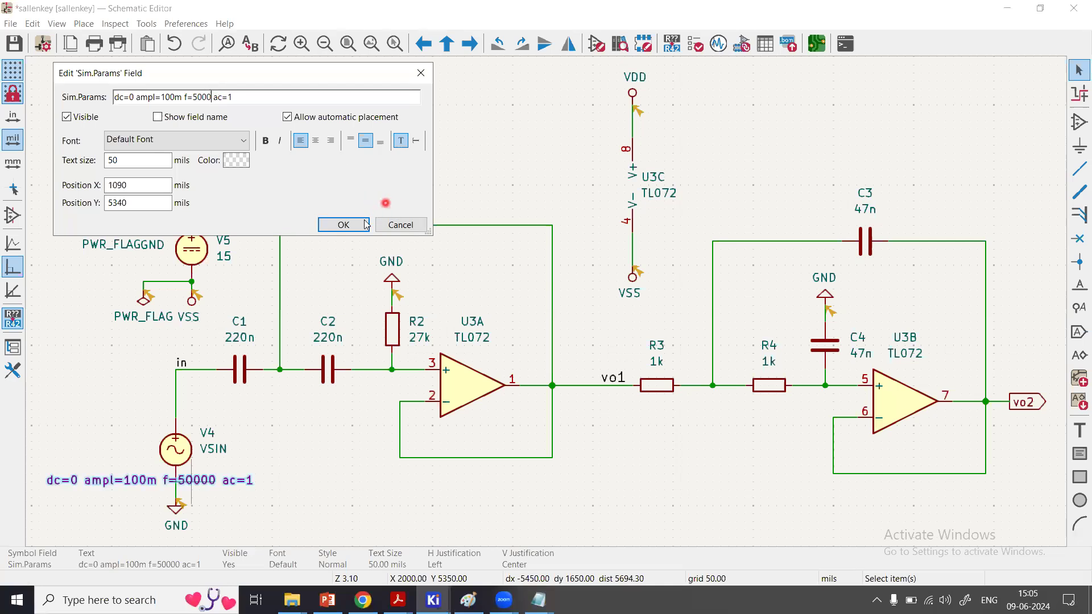
click(343, 225)
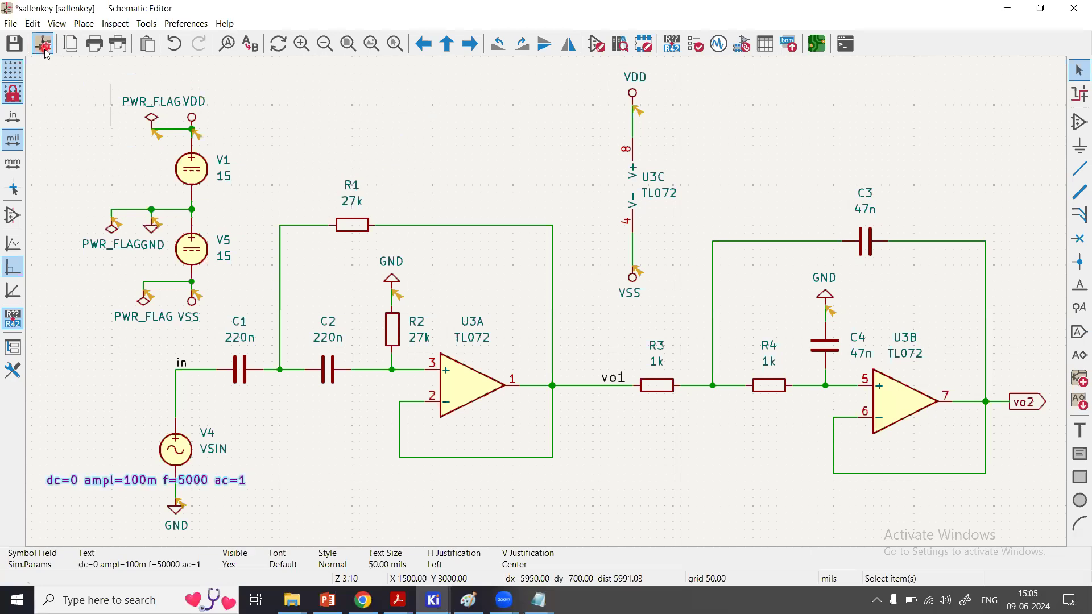
click(15, 43)
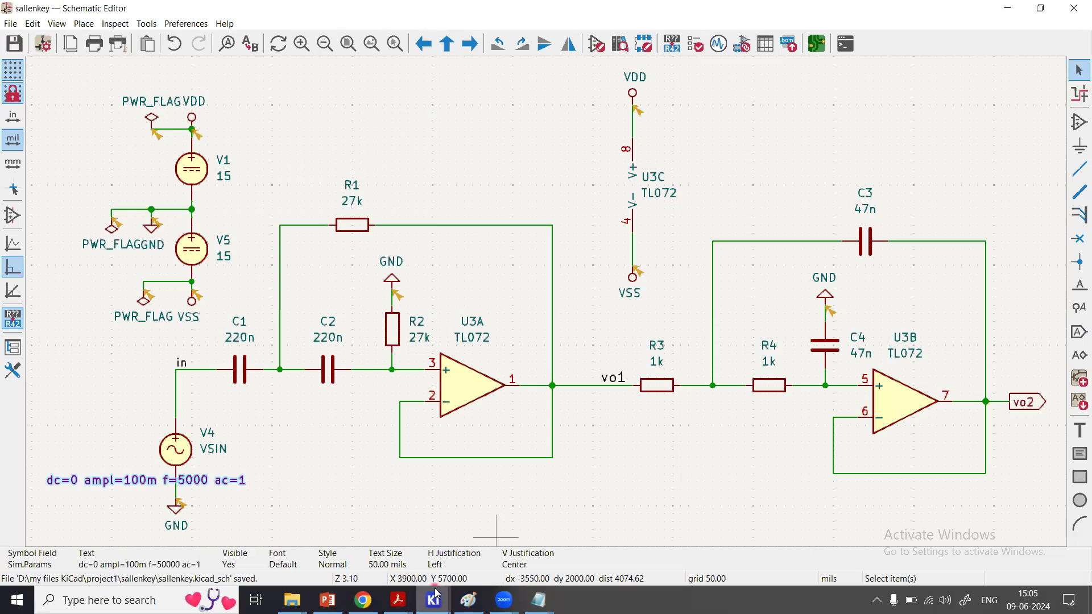
- Return to the SPICE simulator and rerun the transient analysis with the 5000 Hz input
mouse_move(433, 601)
click(576, 560)
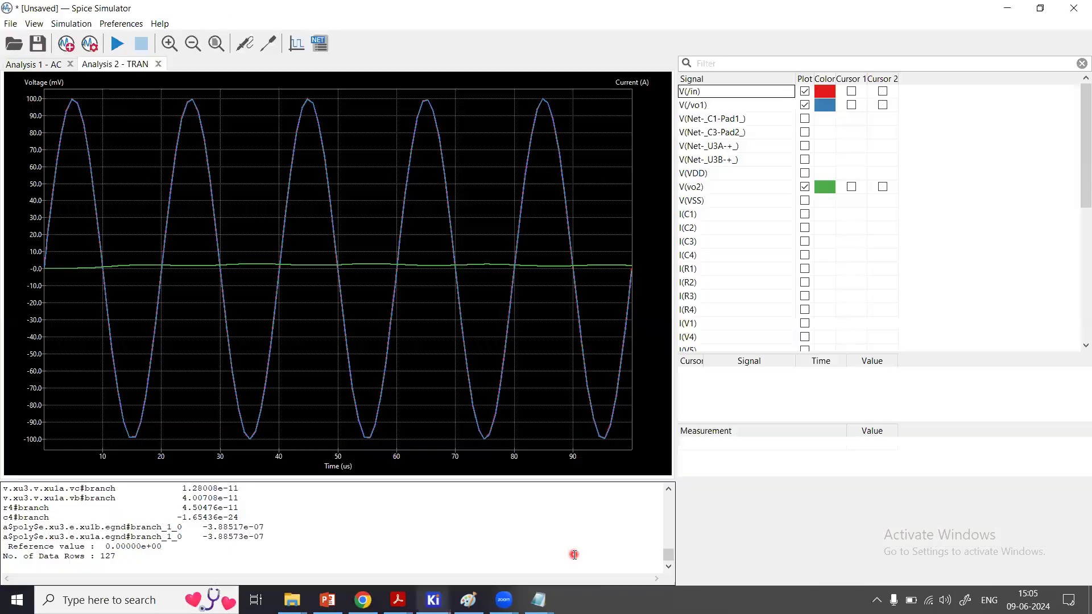
click(118, 44)
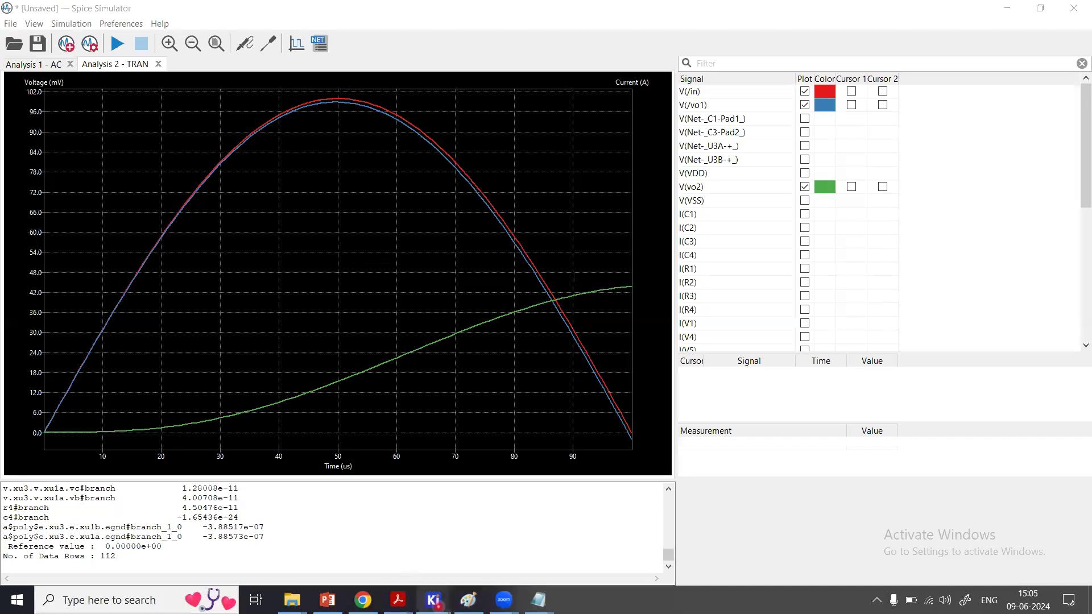
- Switch back to the schematic and set the frequency of sine source V4 to f=1000
mouse_move(433, 600)
click(580, 552)
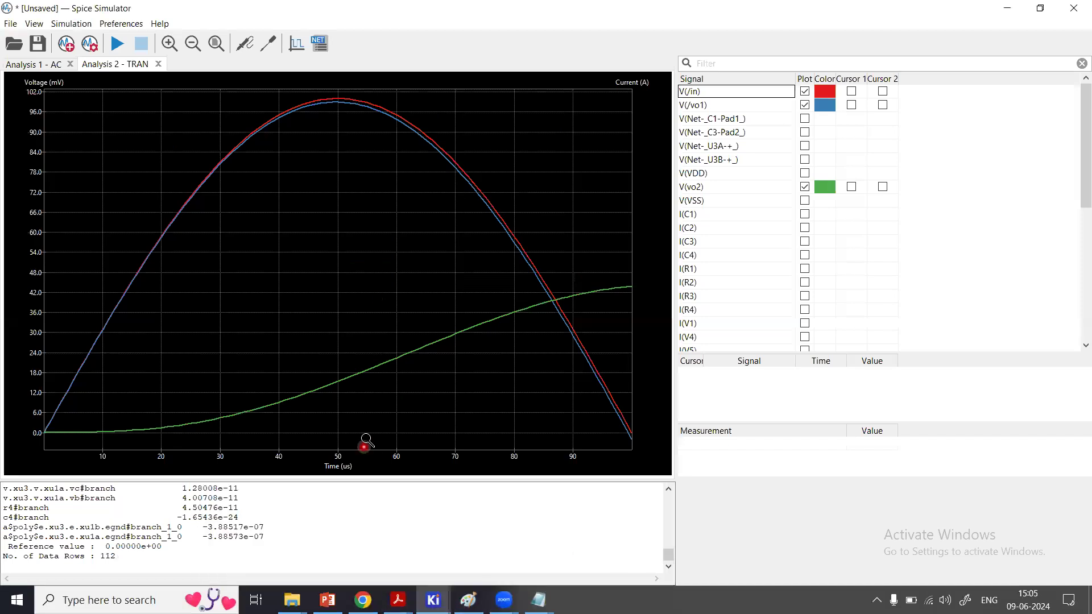
click(433, 599)
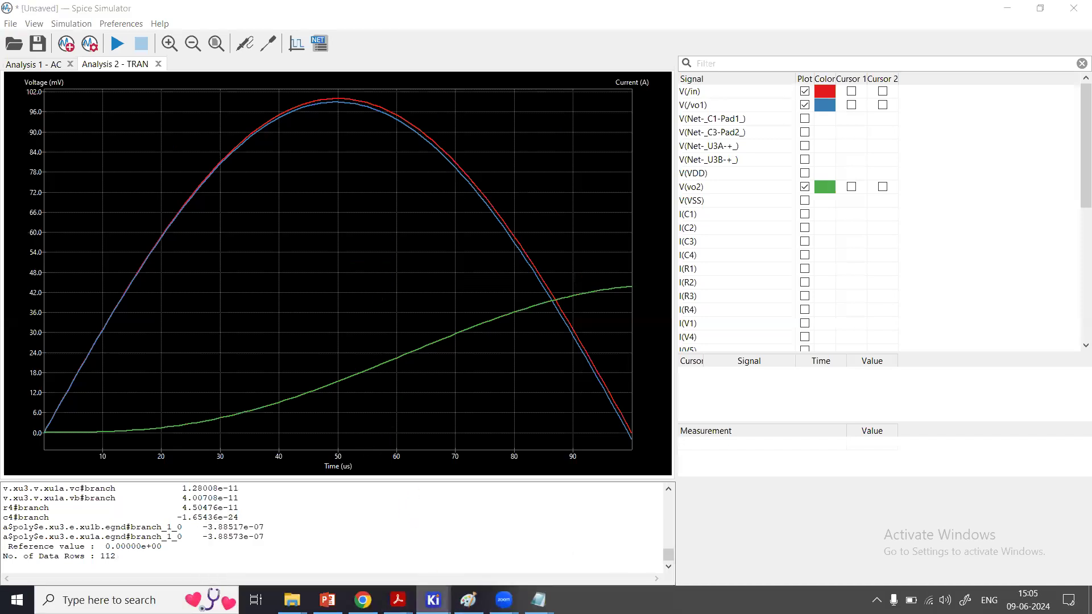
click(478, 557)
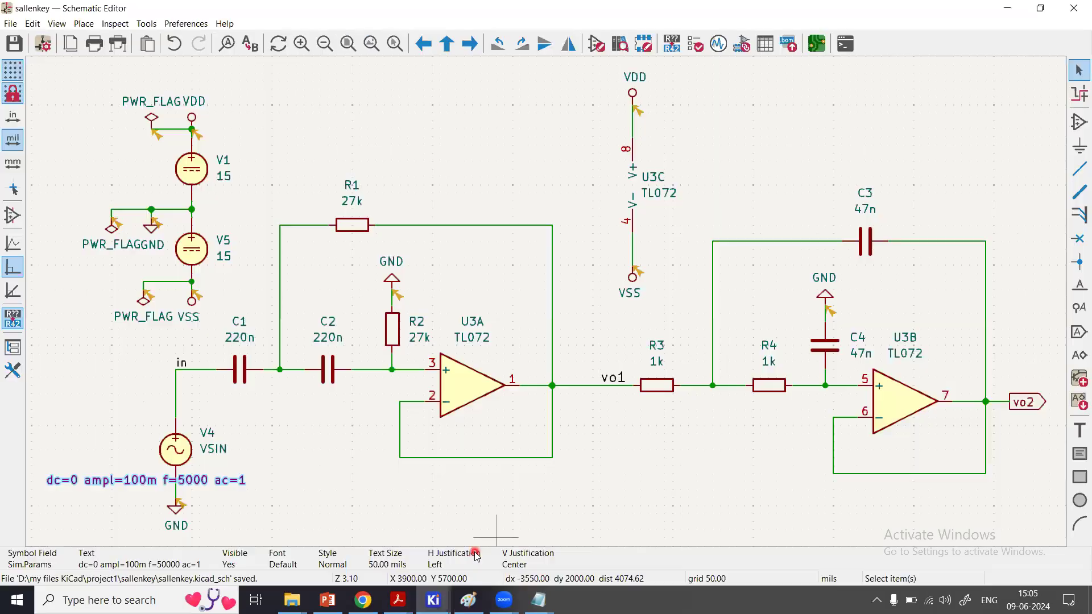
double_click(199, 482)
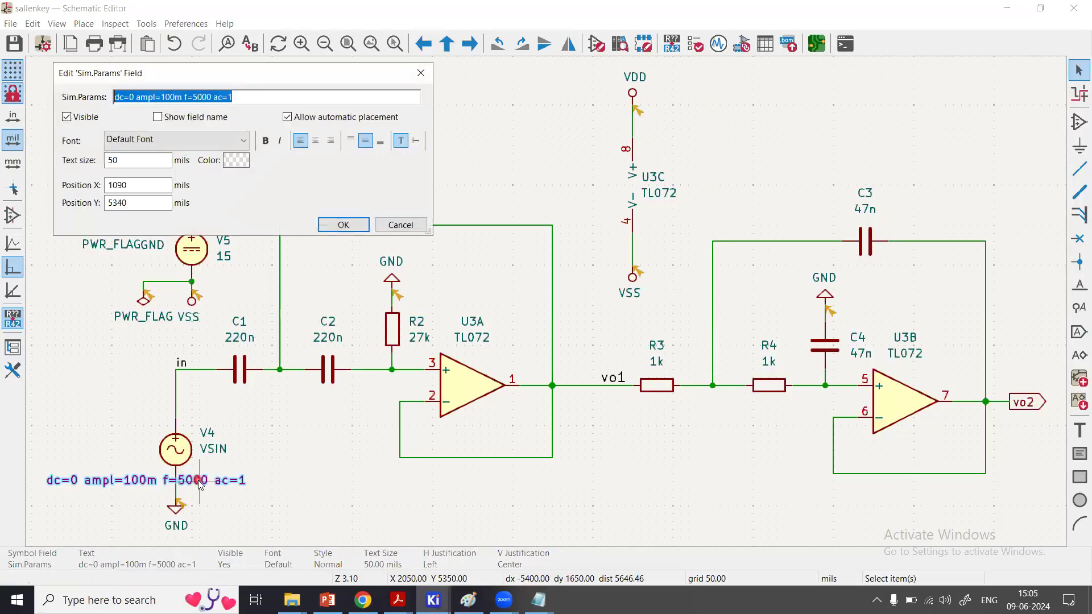
click(199, 97)
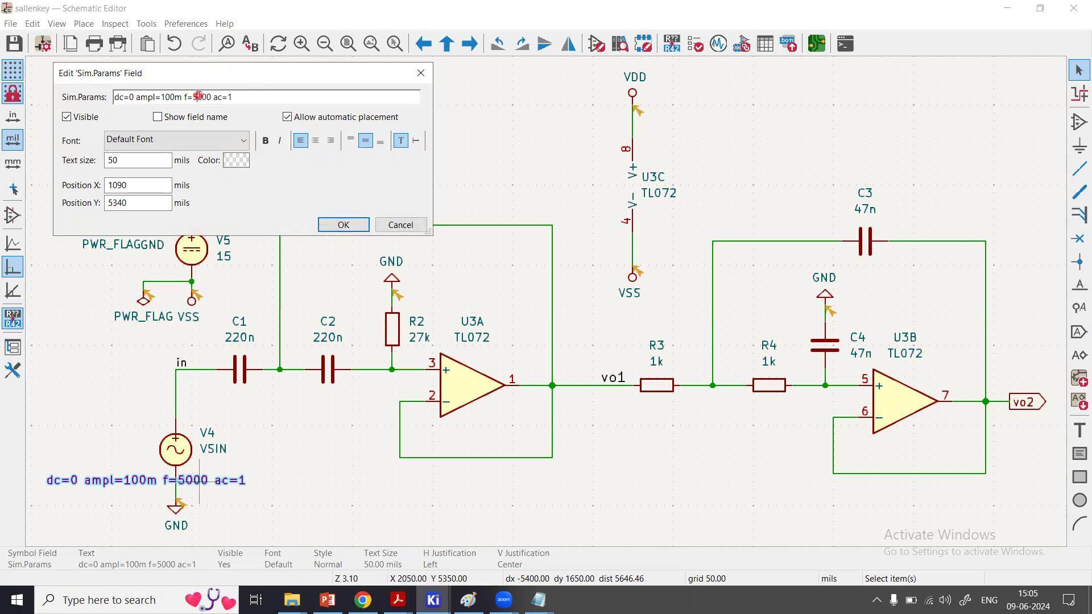
click(355, 225)
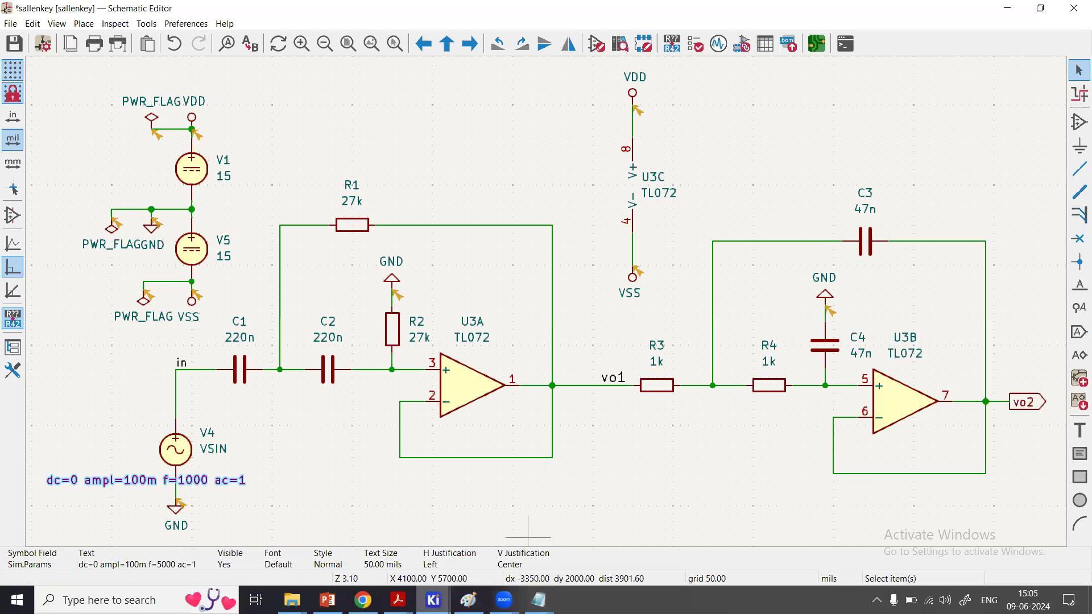
- Return to the SPICE simulator and rerun the transient analysis with the 1000 Hz input
click(434, 600)
click(565, 571)
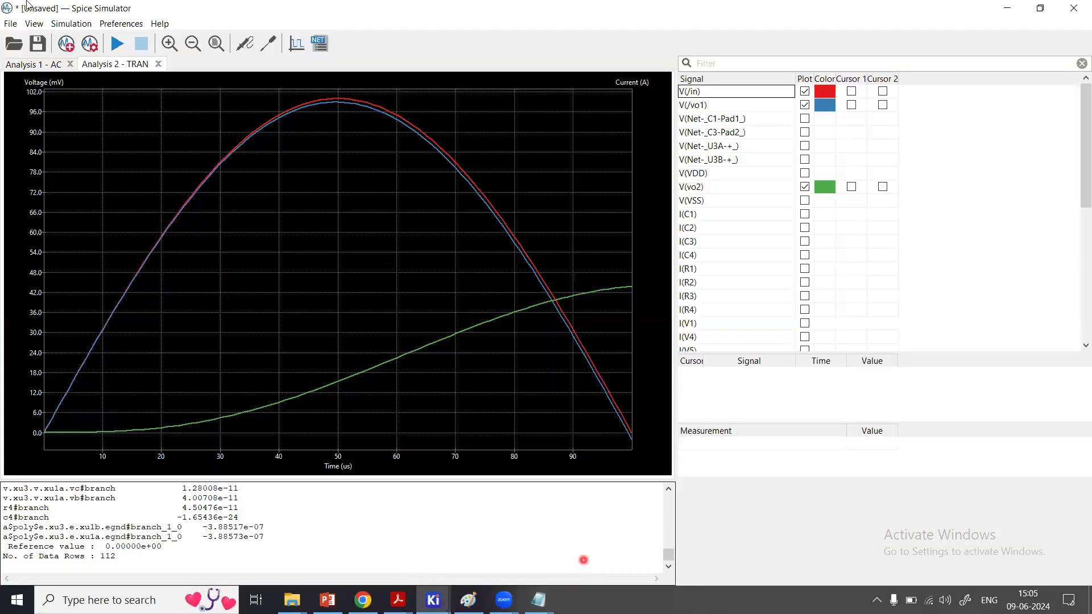
click(118, 51)
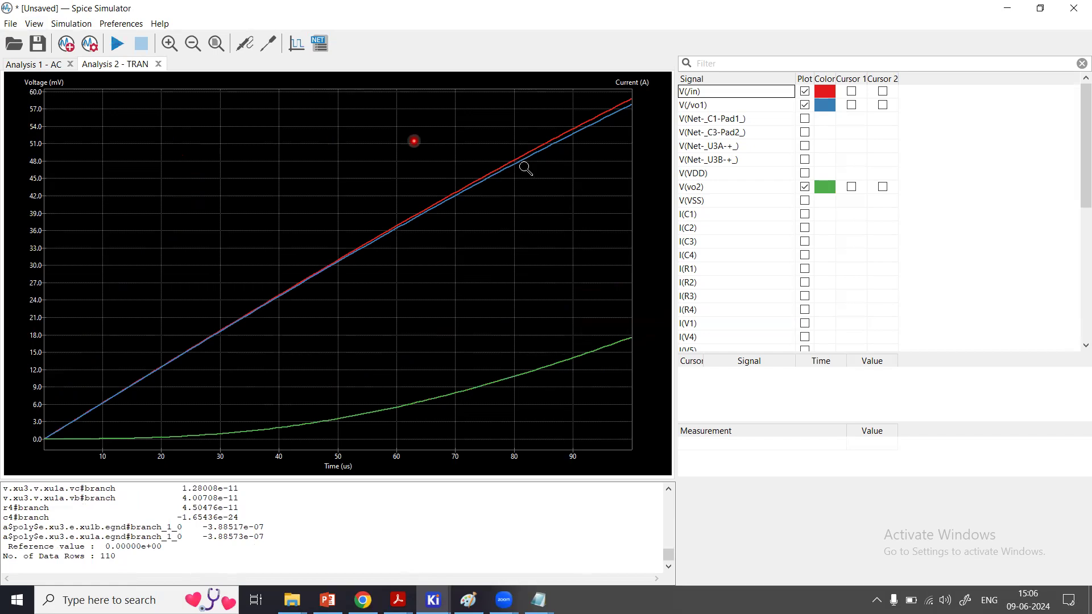
- Set the transient analysis final time to 1000u with a 1u time step and rerun the simulation
click(93, 49)
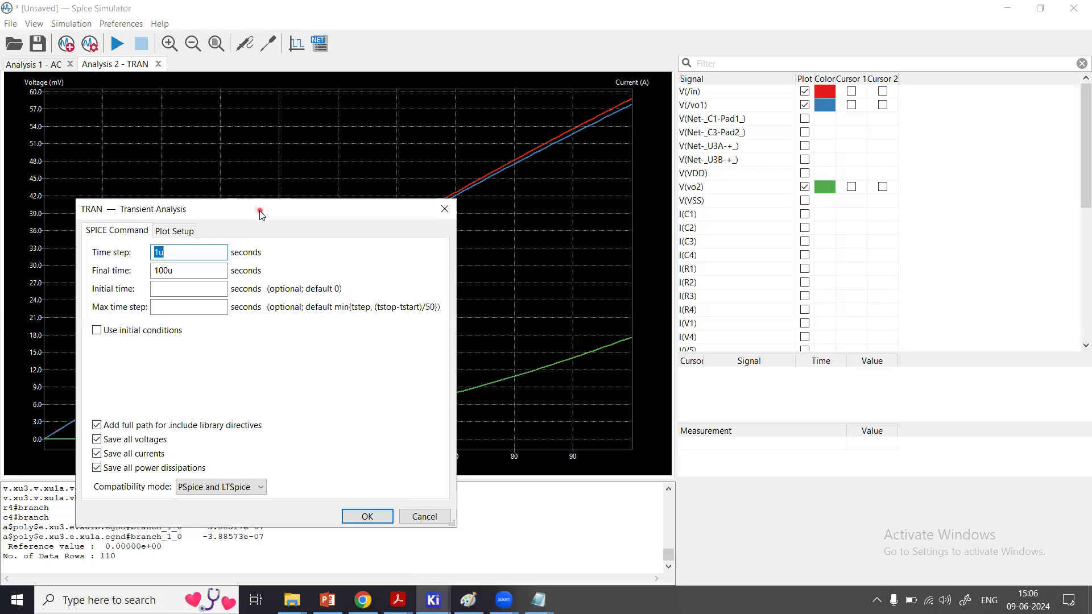
drag(260, 215, 472, 164)
click(380, 221)
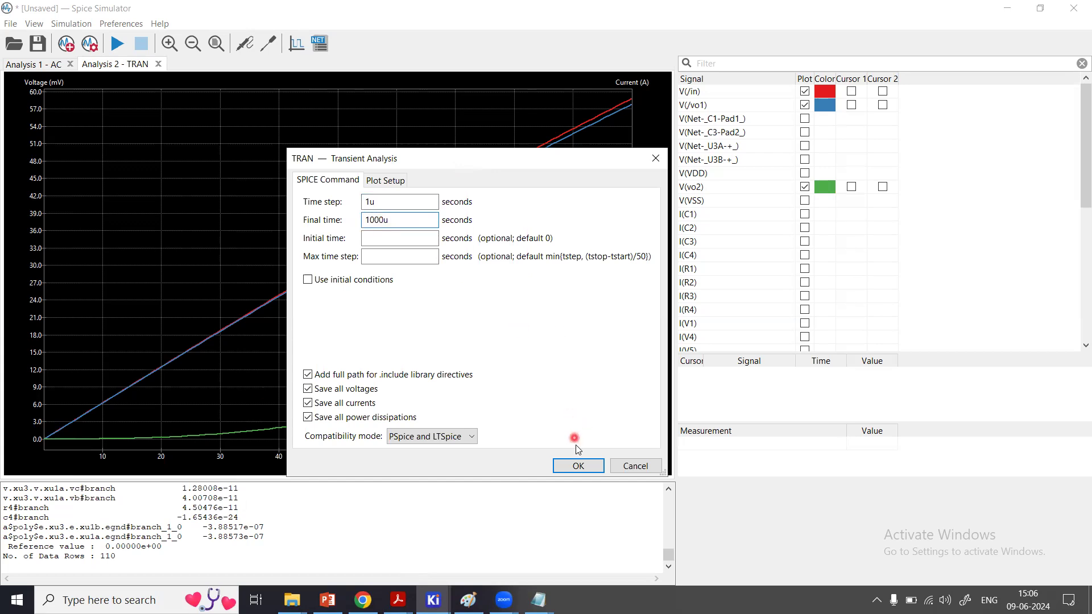
click(578, 466)
click(121, 51)
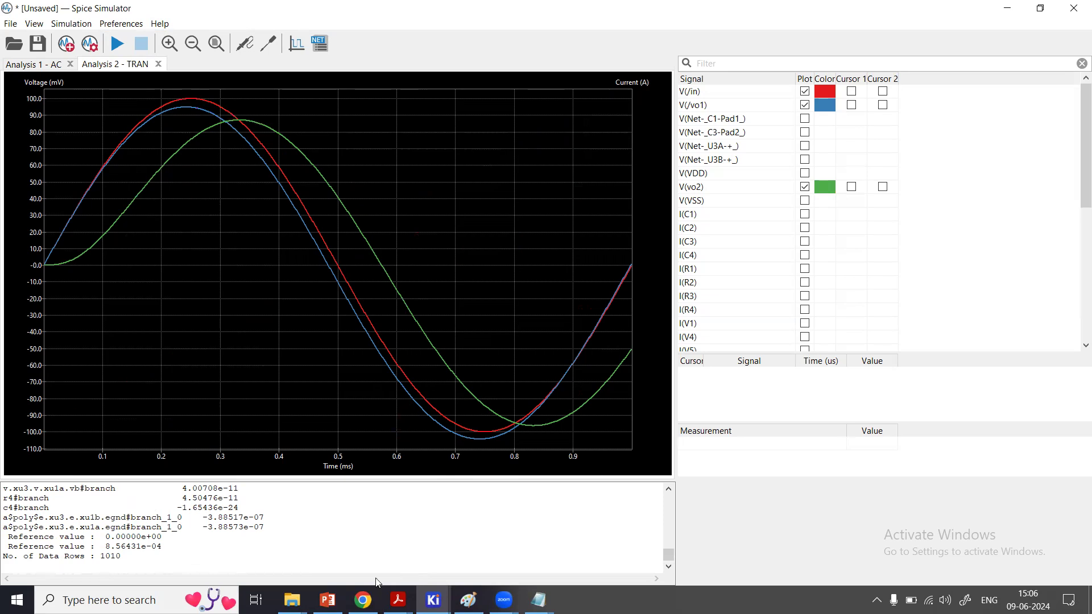
- Switch to the sallenkey schematic and set the values of capacitors C2 and C1 to 110n
click(434, 600)
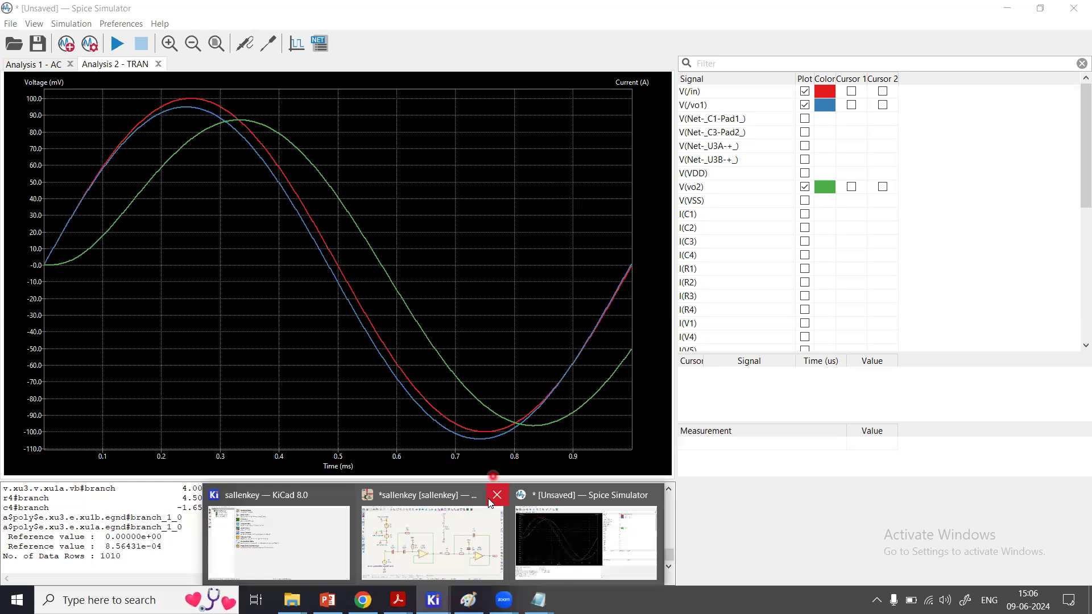
click(440, 539)
click(325, 338)
double_click(326, 337)
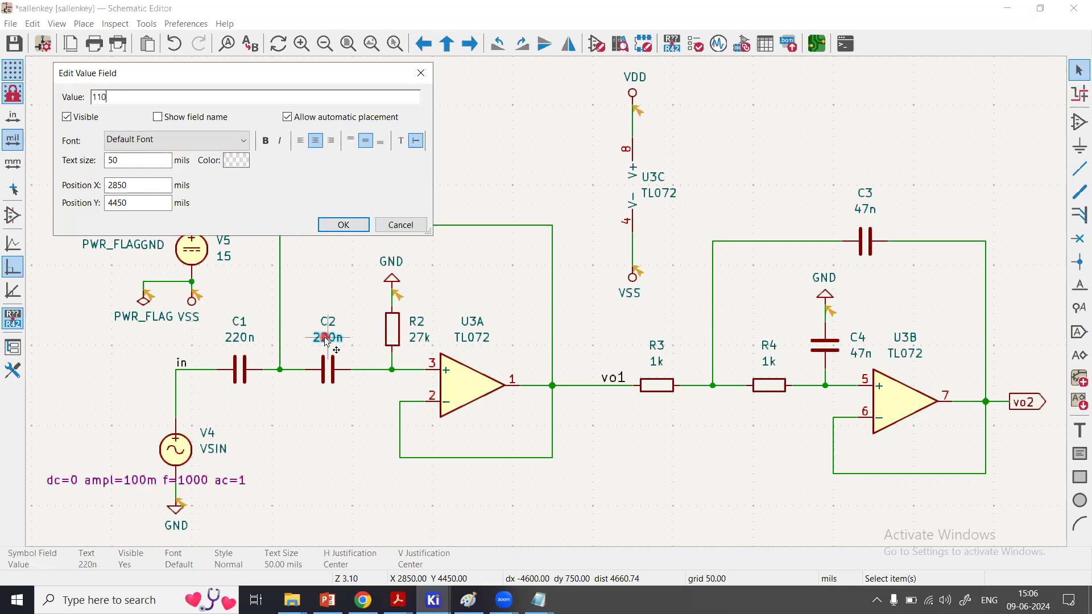
click(354, 226)
double_click(241, 339)
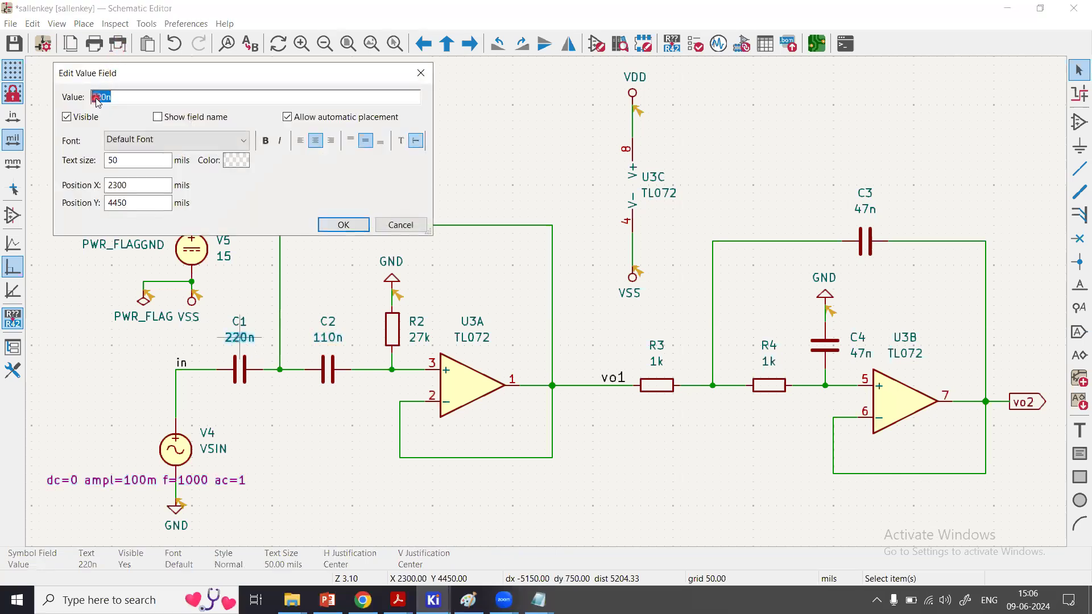
click(98, 98)
click(364, 226)
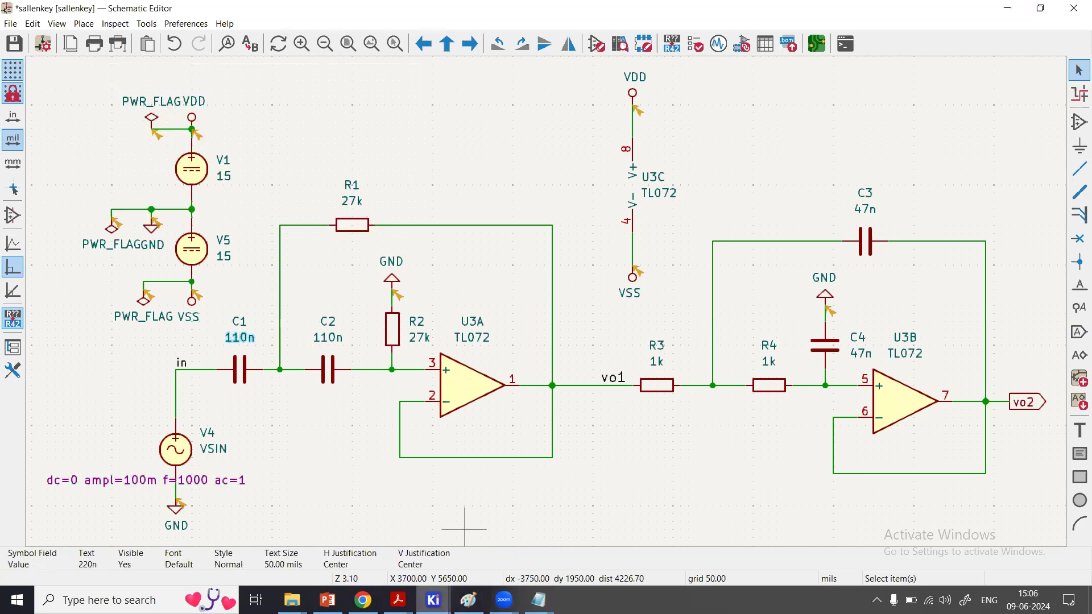
- Return to the SPICE simulator and rerun the AC analysis with the 110n capacitors
mouse_move(434, 600)
click(563, 571)
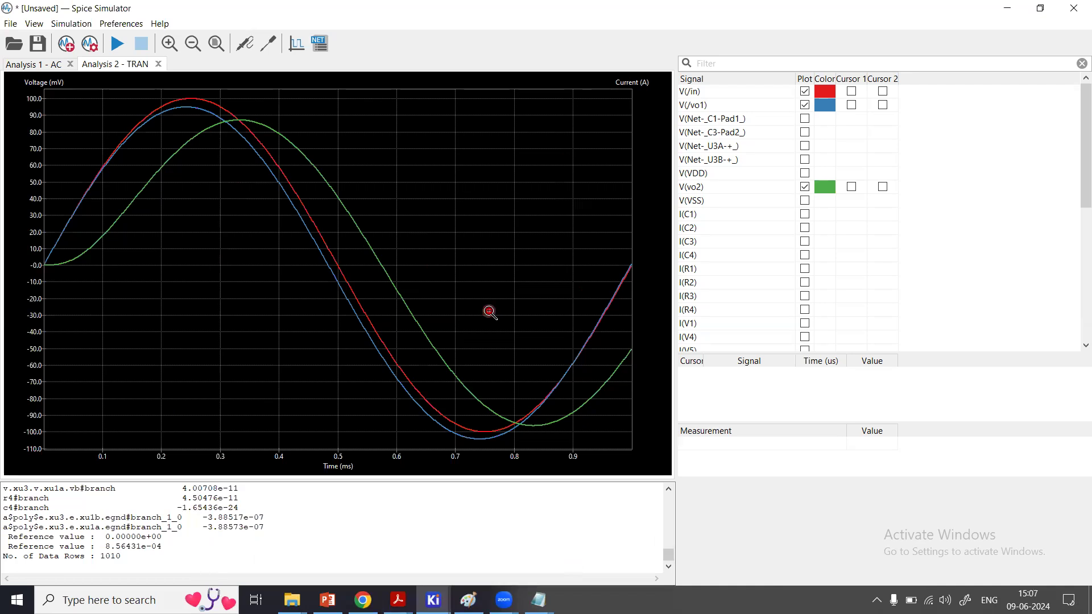
click(49, 66)
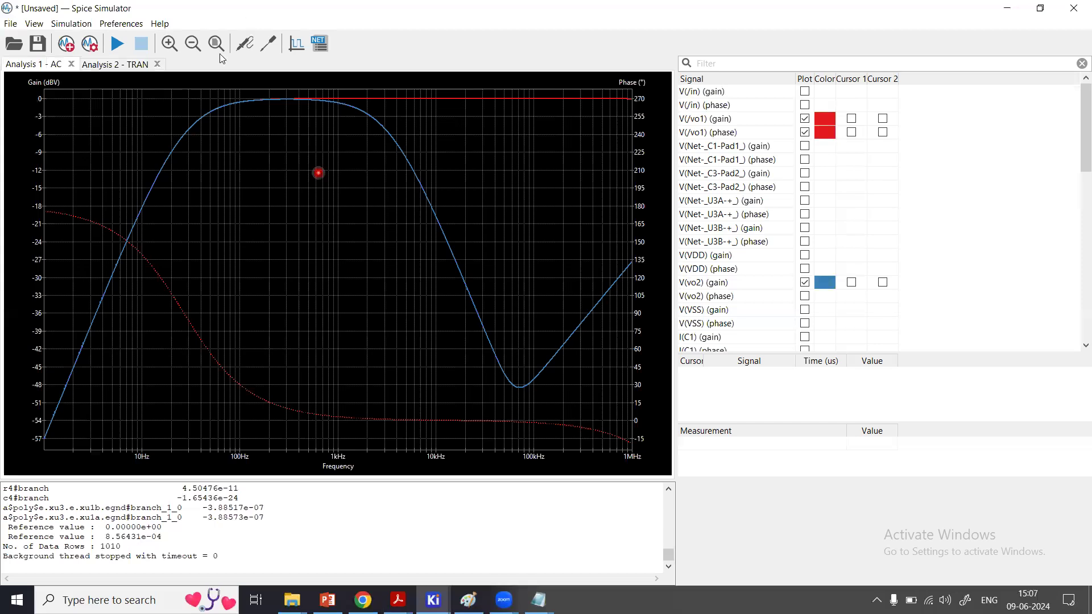
click(125, 52)
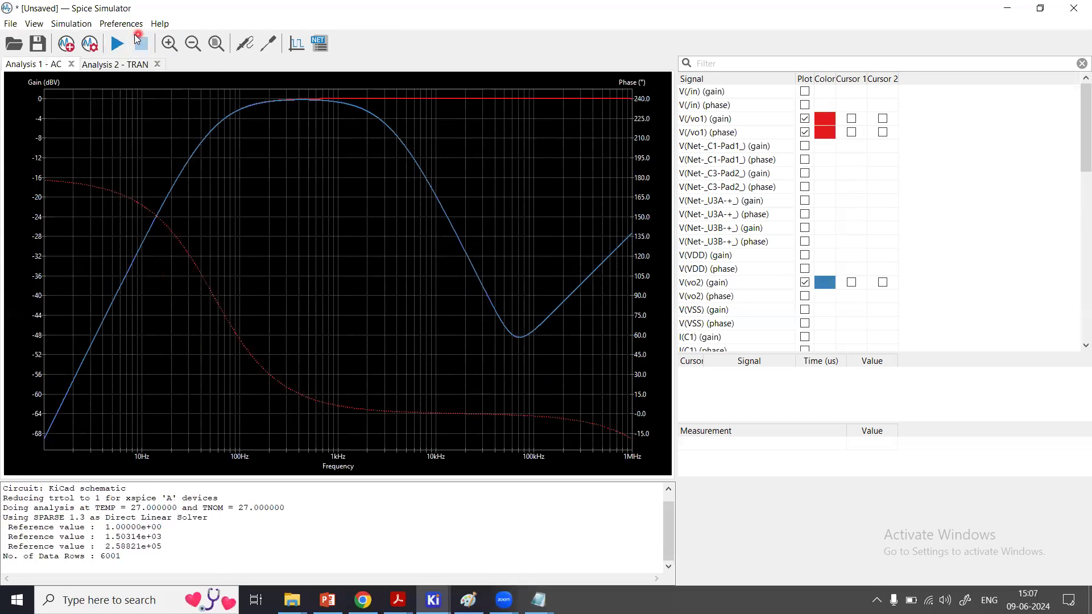
click(118, 46)
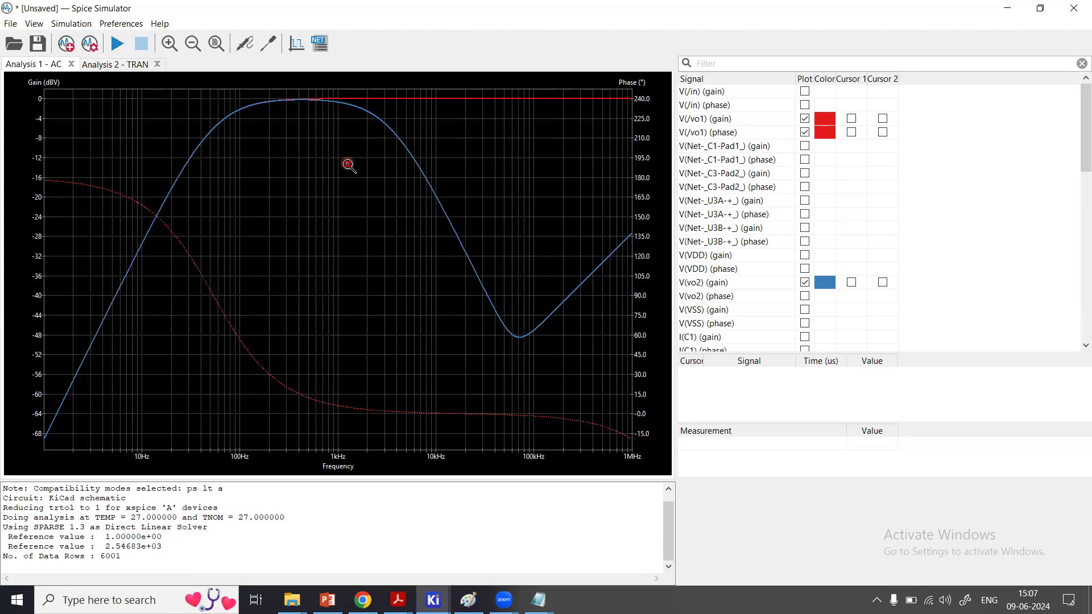
- Add capacitors C3 and C4 of the second filter stage as tuned components in the schematic
click(270, 51)
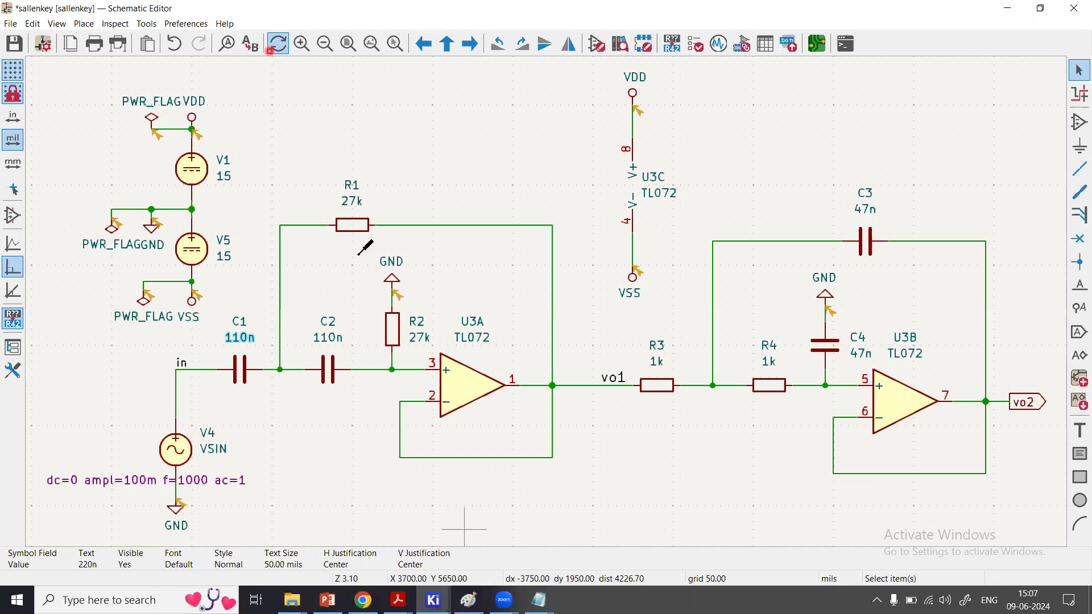
click(353, 198)
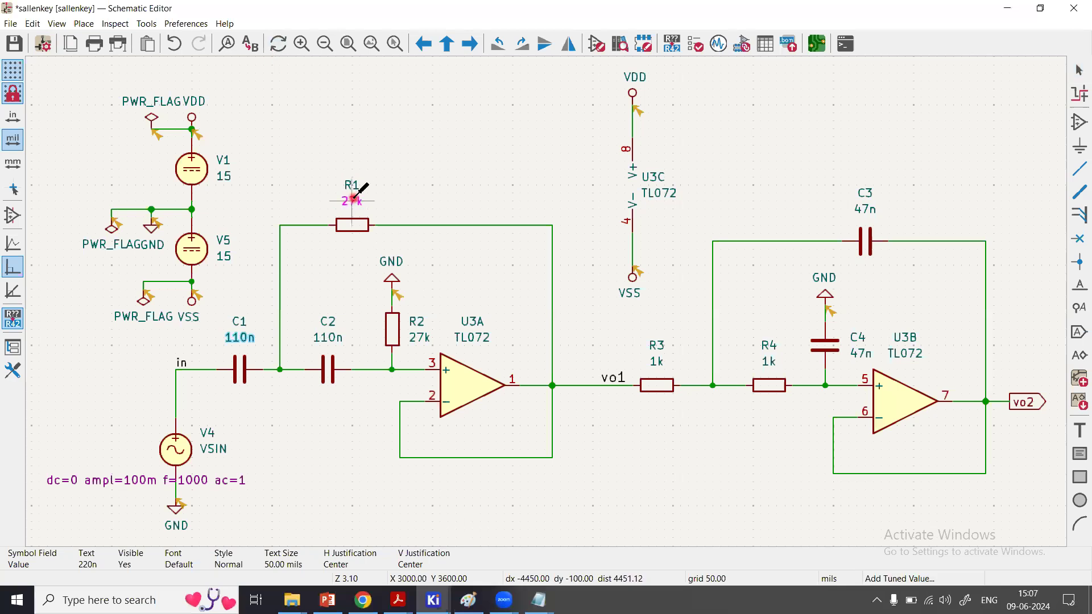
click(866, 209)
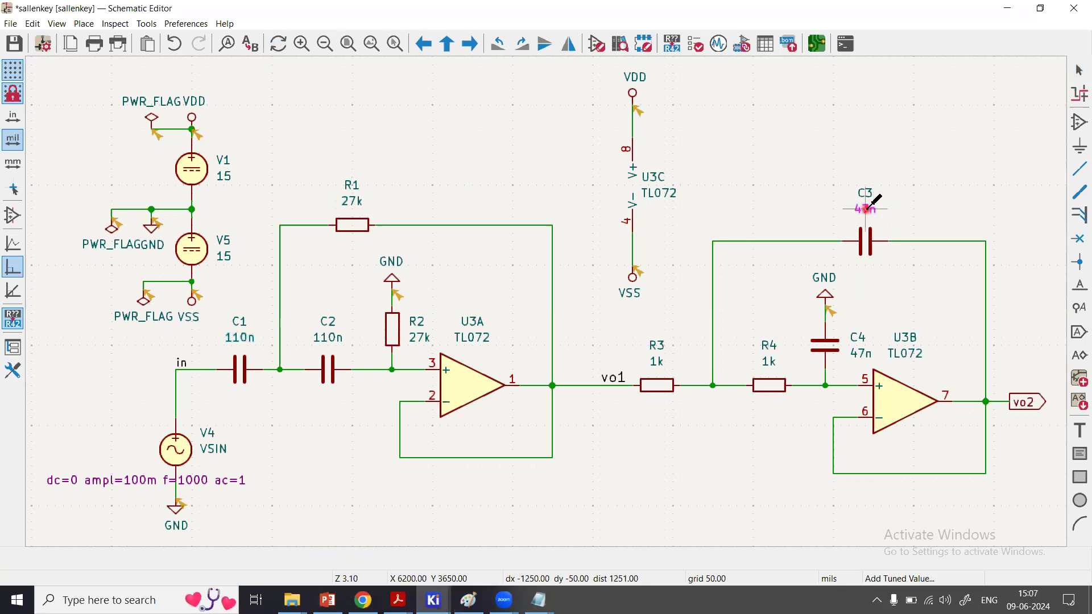
click(854, 351)
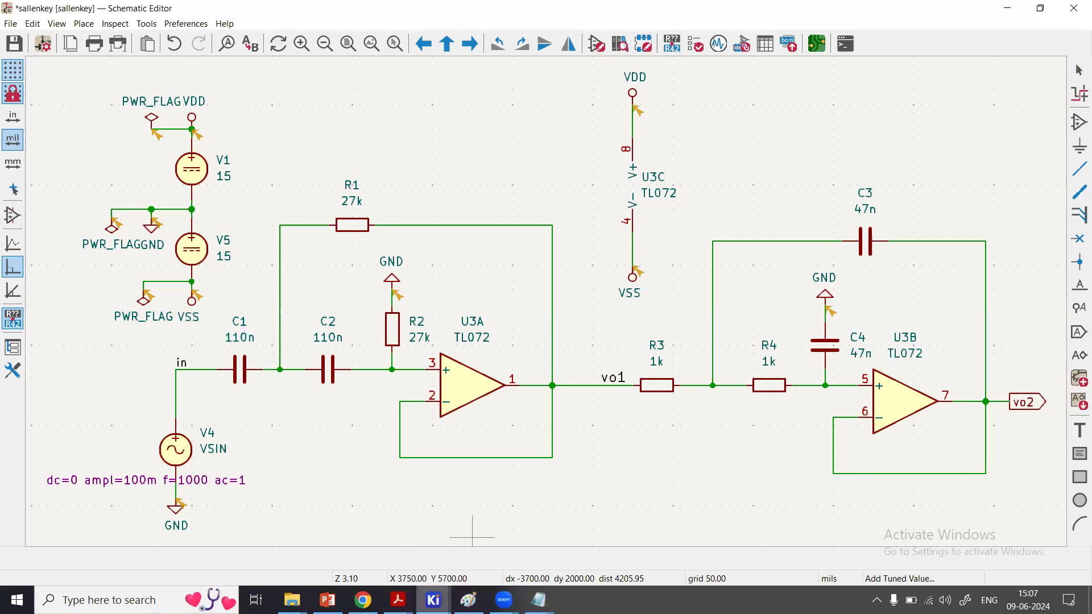
- In the SPICE simulator, tune C3 to 94n, C4 to 23.5n, and finally C3 to 23.5n
mouse_move(433, 600)
click(585, 548)
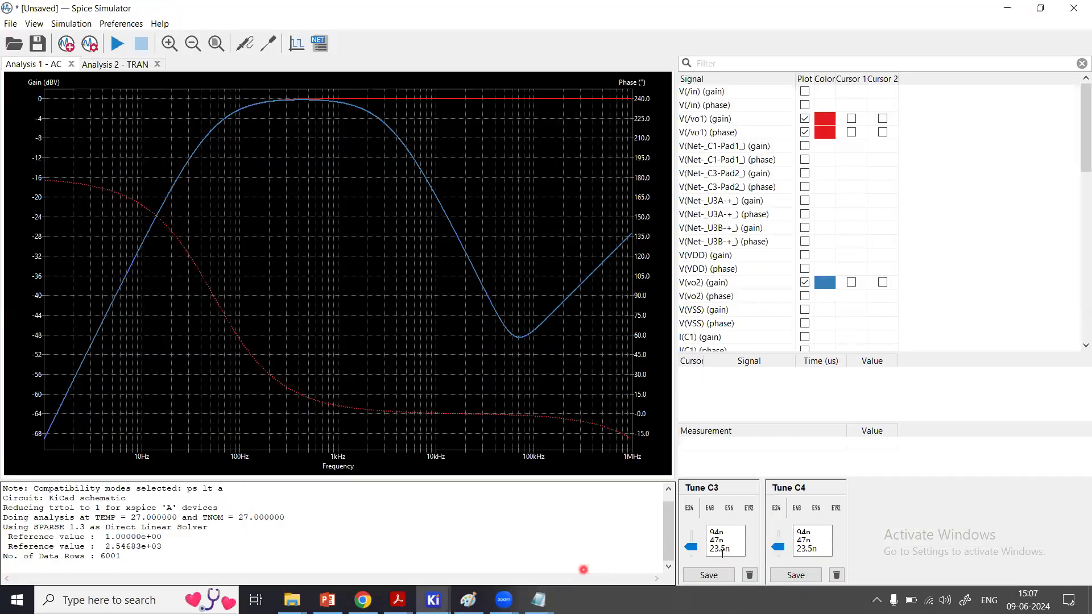
drag(691, 547, 691, 535)
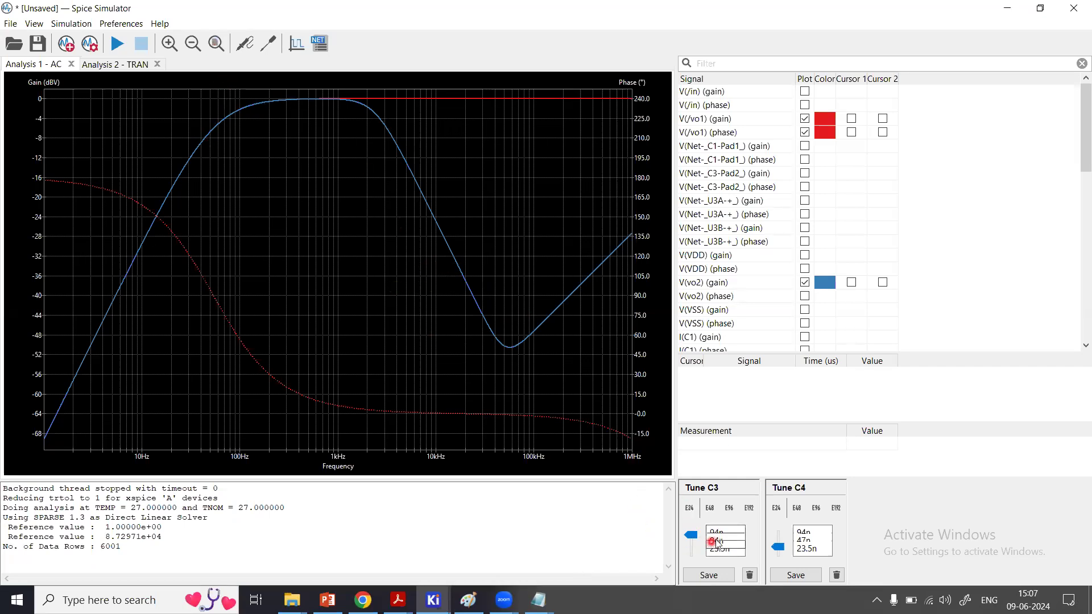
mouse_move(779, 548)
mouse_down()
mouse_move(783, 533)
mouse_move(778, 553)
mouse_up()
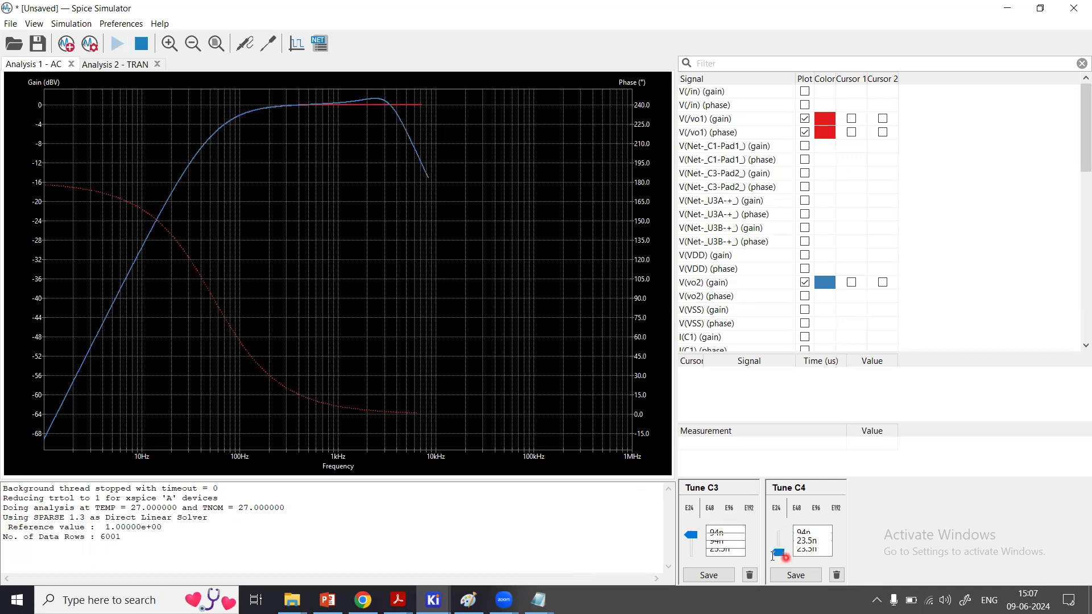
drag(691, 535, 691, 553)
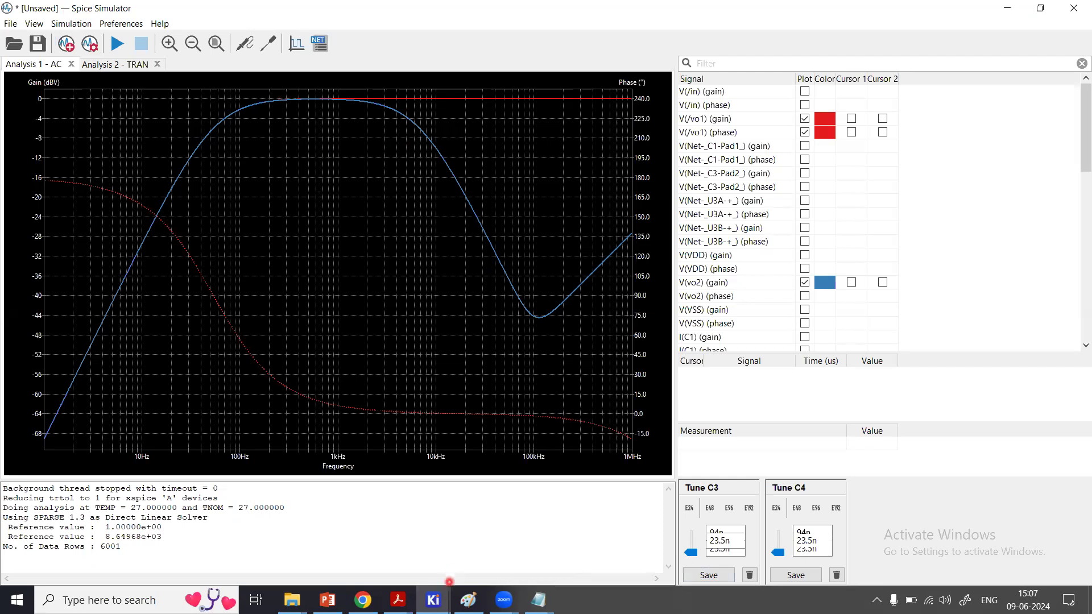
click(434, 601)
click(489, 538)
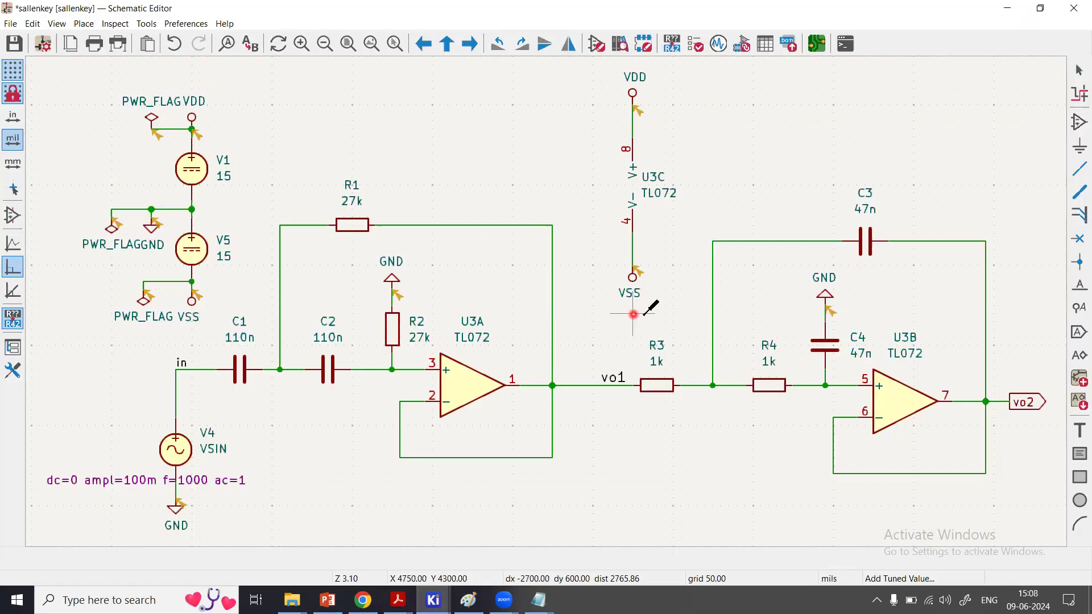
click(435, 600)
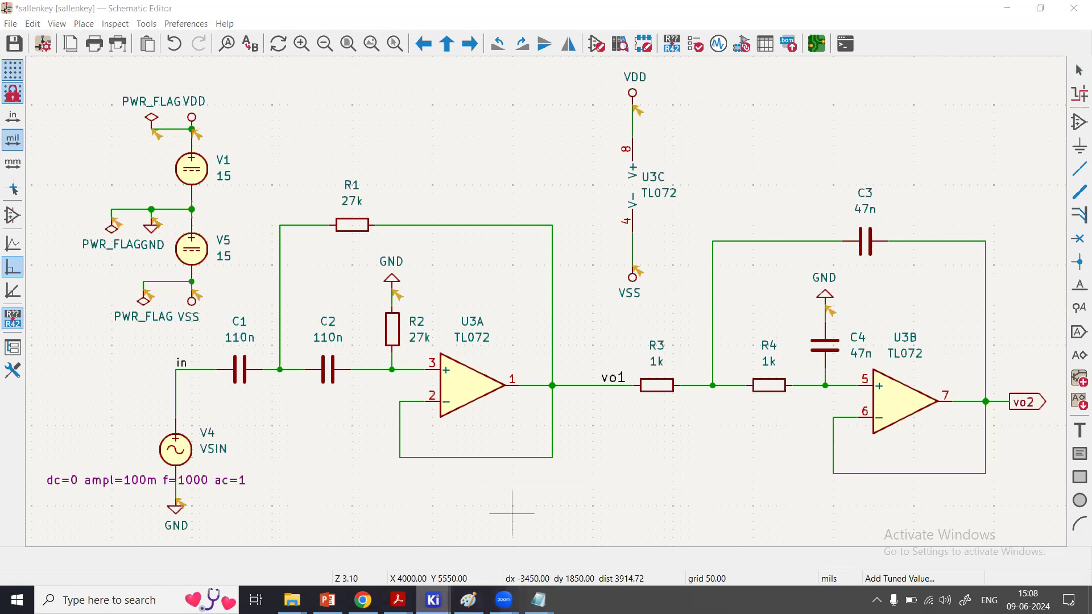
click(562, 566)
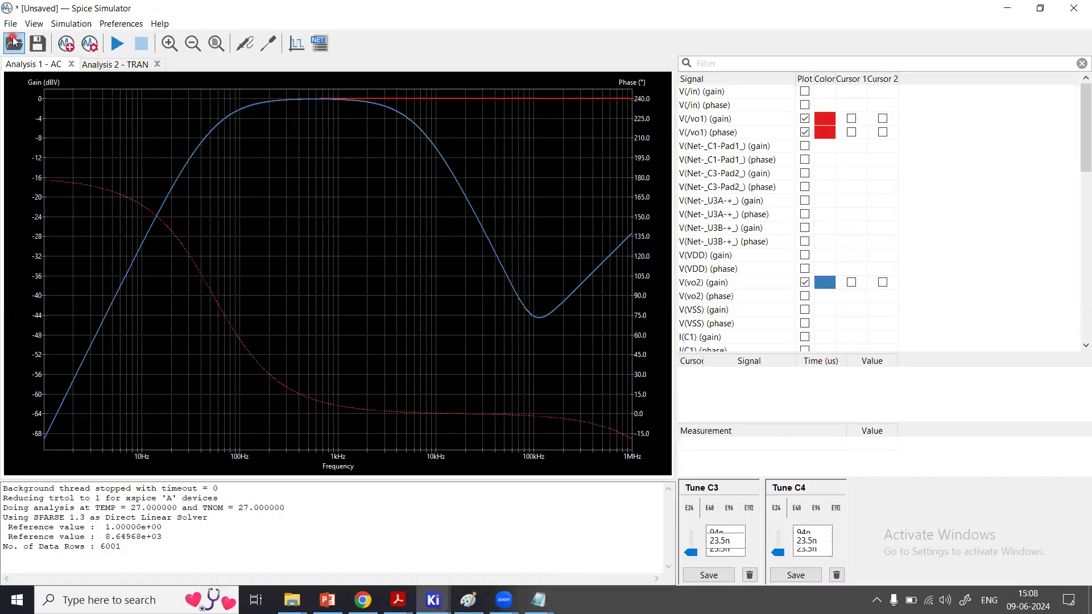
- Export the AC analysis plot as a PNG image named ddf in the Downloads folder
click(12, 25)
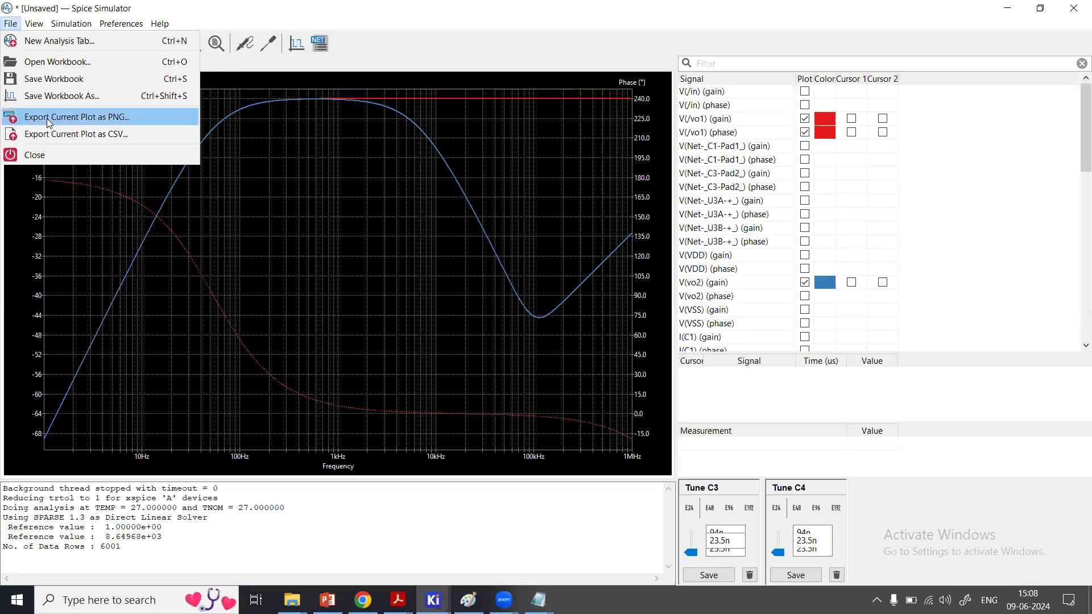
click(46, 118)
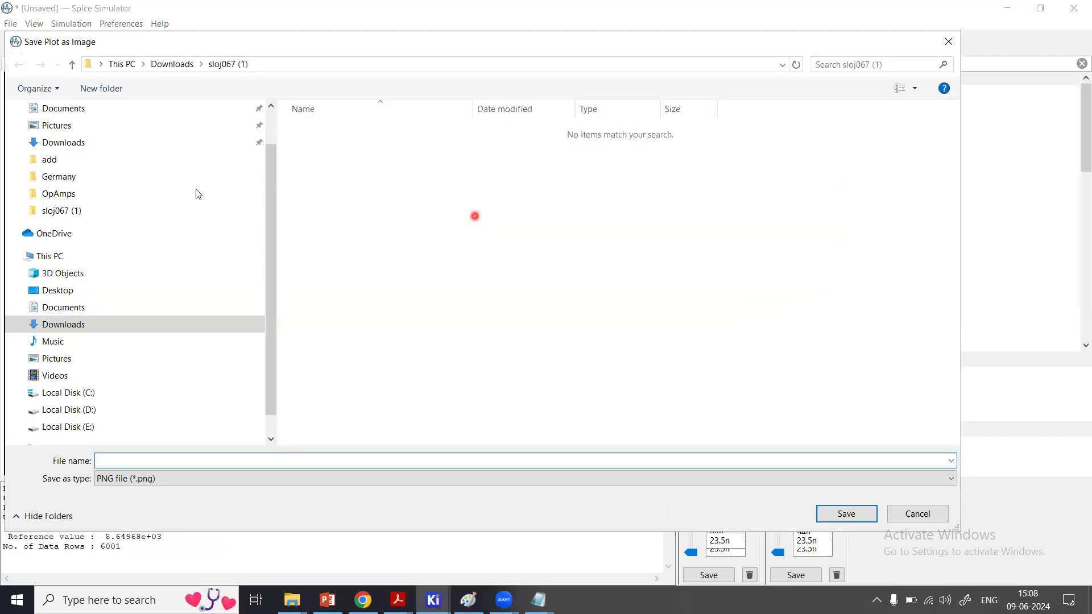
click(80, 142)
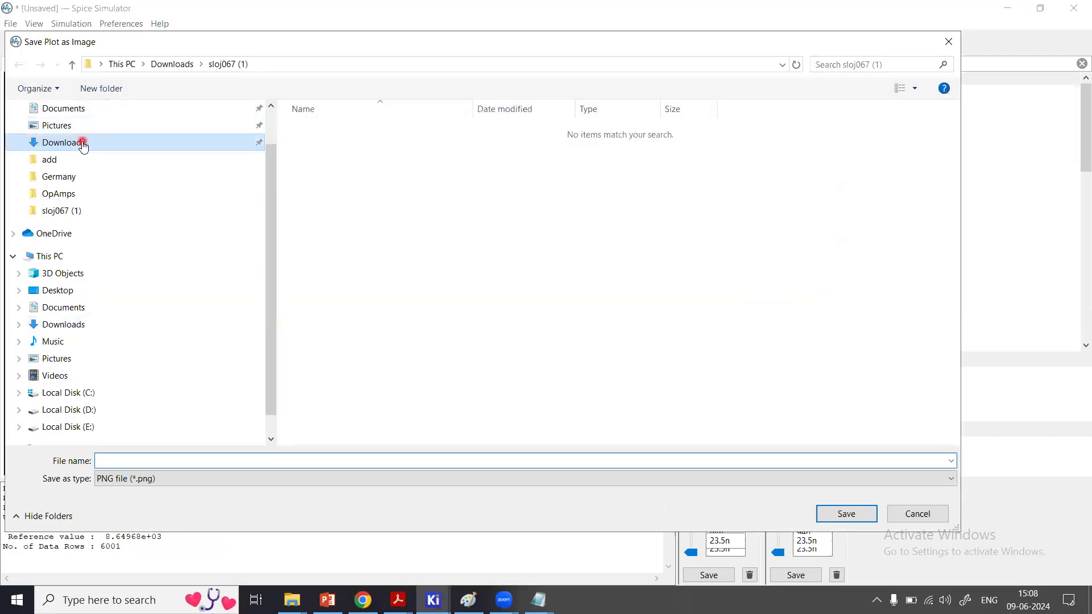
click(329, 460)
text(d)
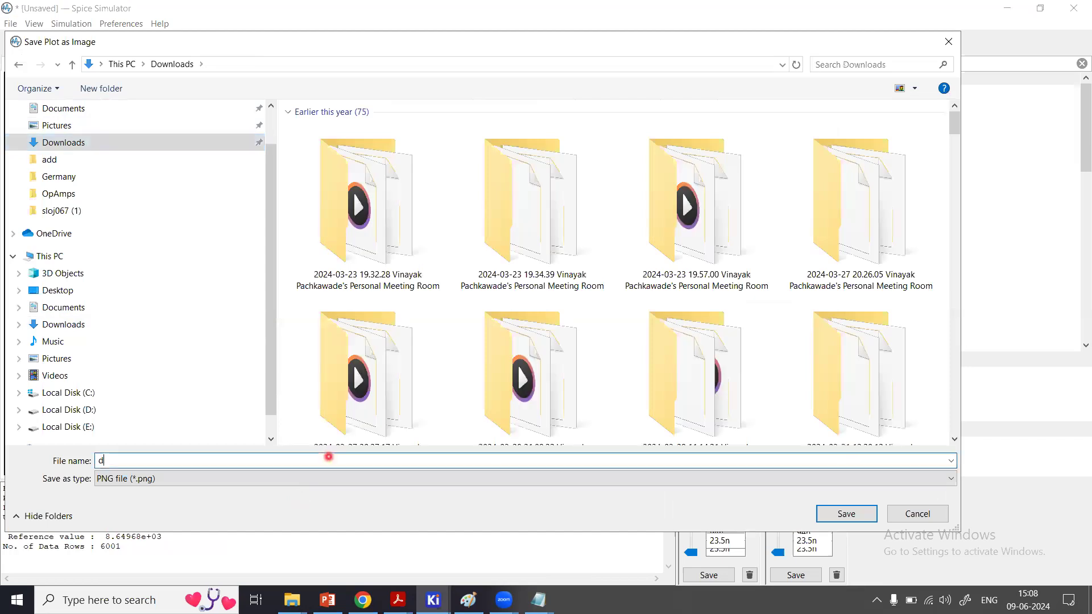
text(df)
click(841, 515)
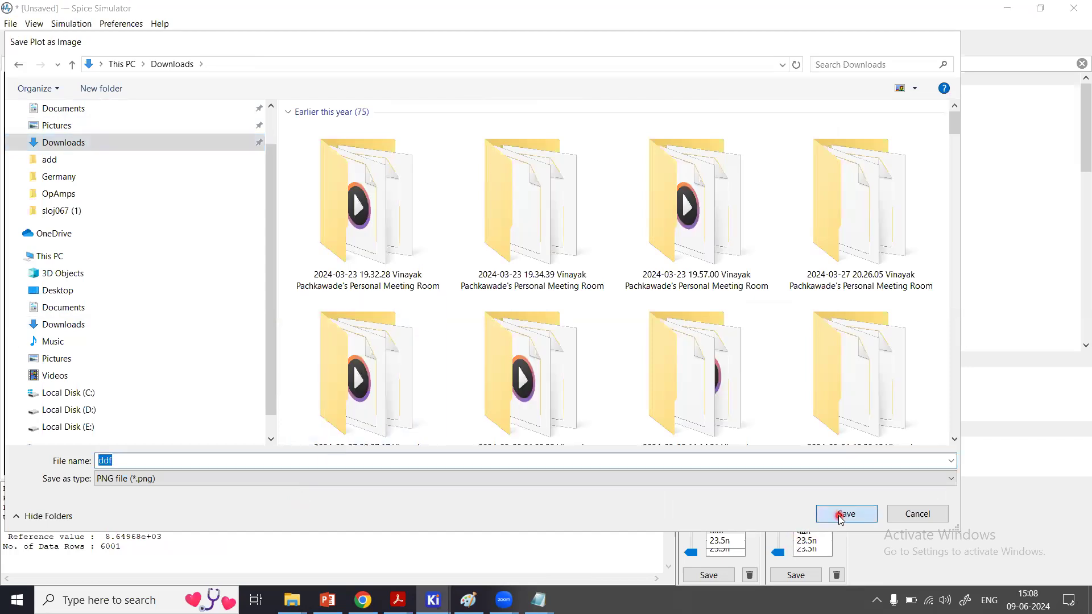
- Export the transient analysis plot as a PNG image named fdgds in the Downloads folder
click(101, 66)
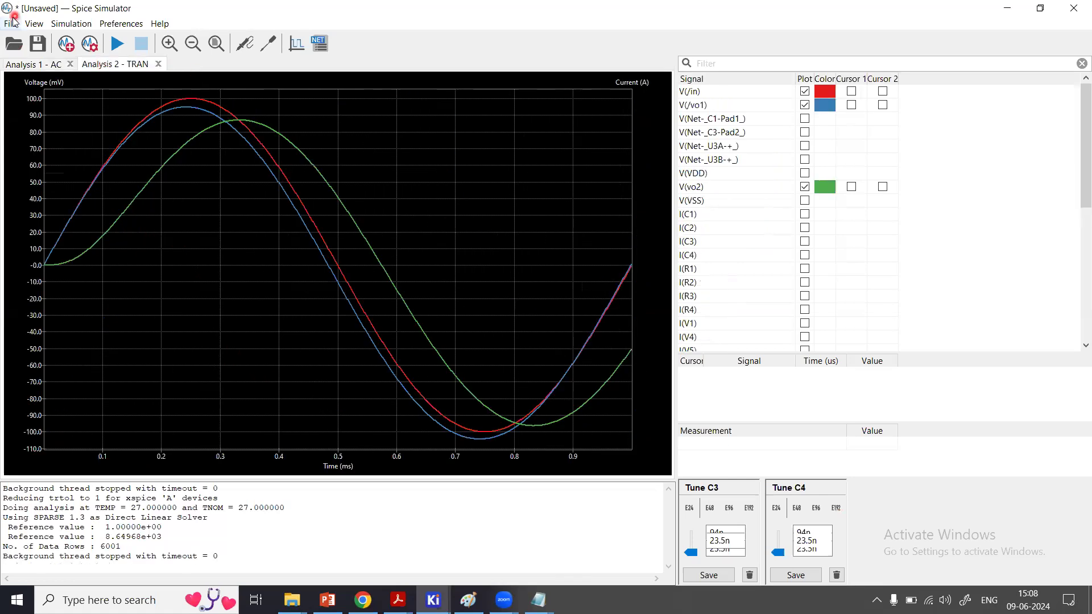
click(11, 25)
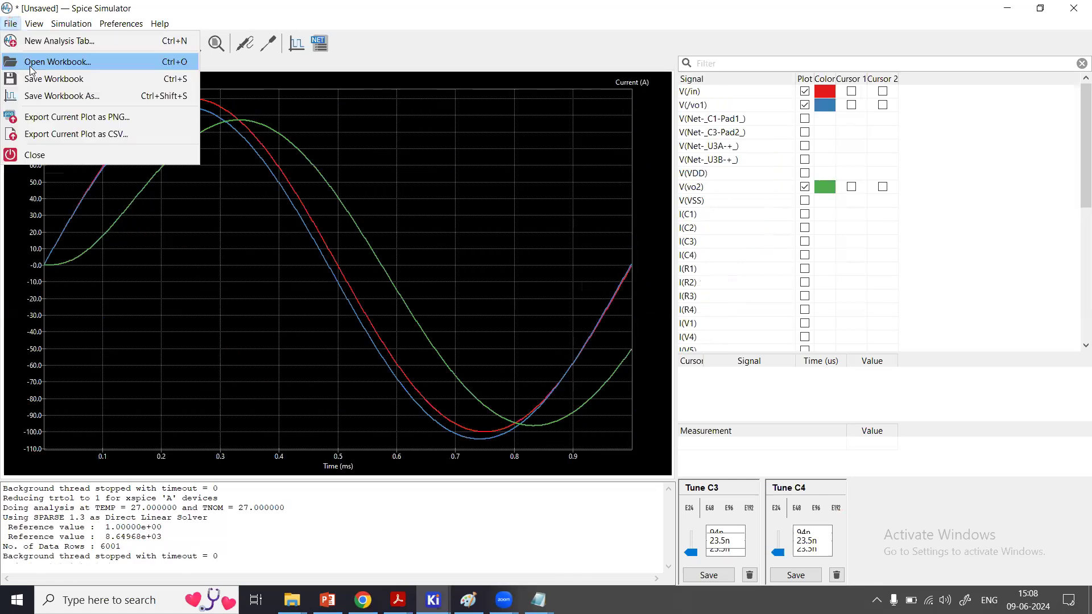
click(55, 122)
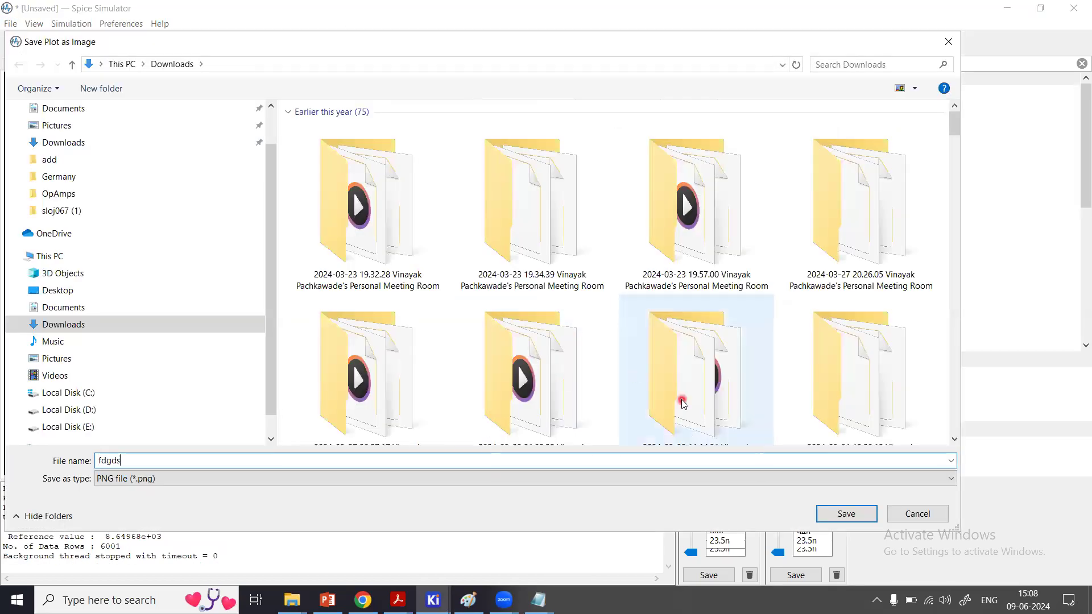
click(842, 516)
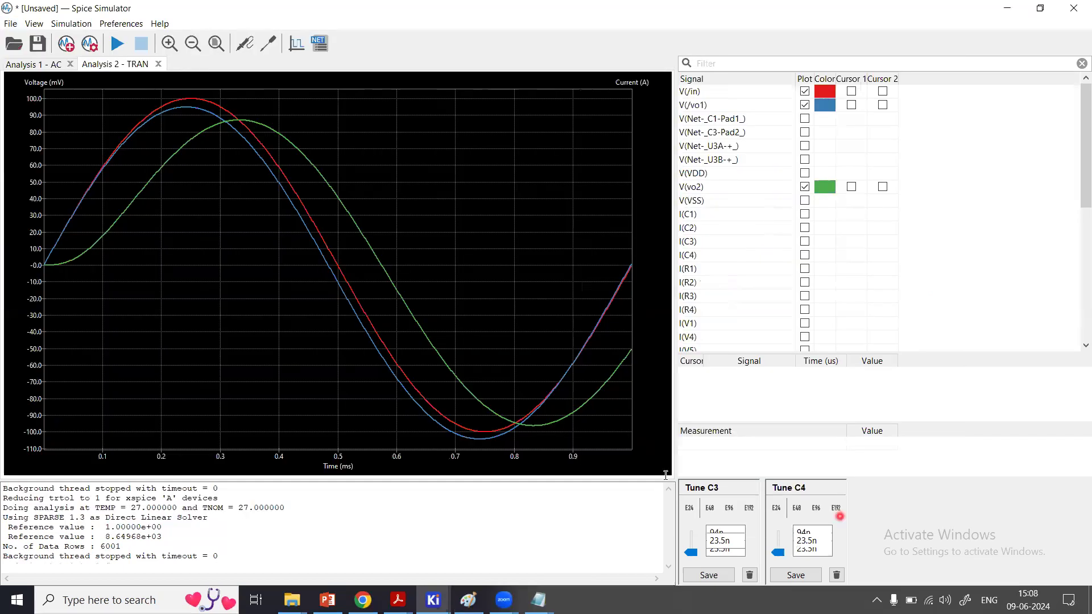
- Switch back to the sallenkey schematic to review the filter circuit
click(904, 7)
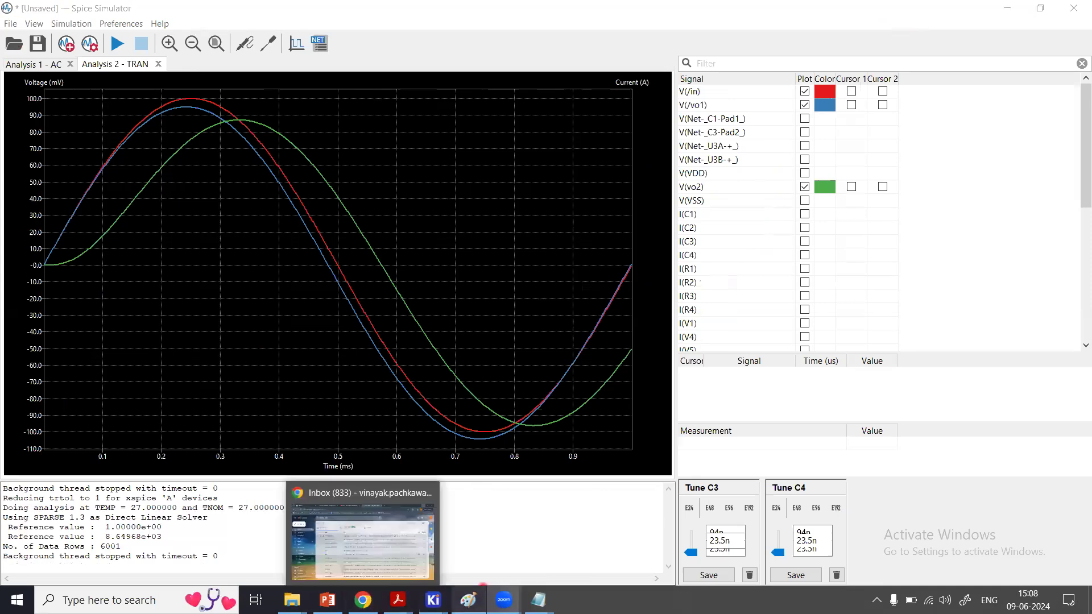
mouse_move(433, 600)
click(453, 539)
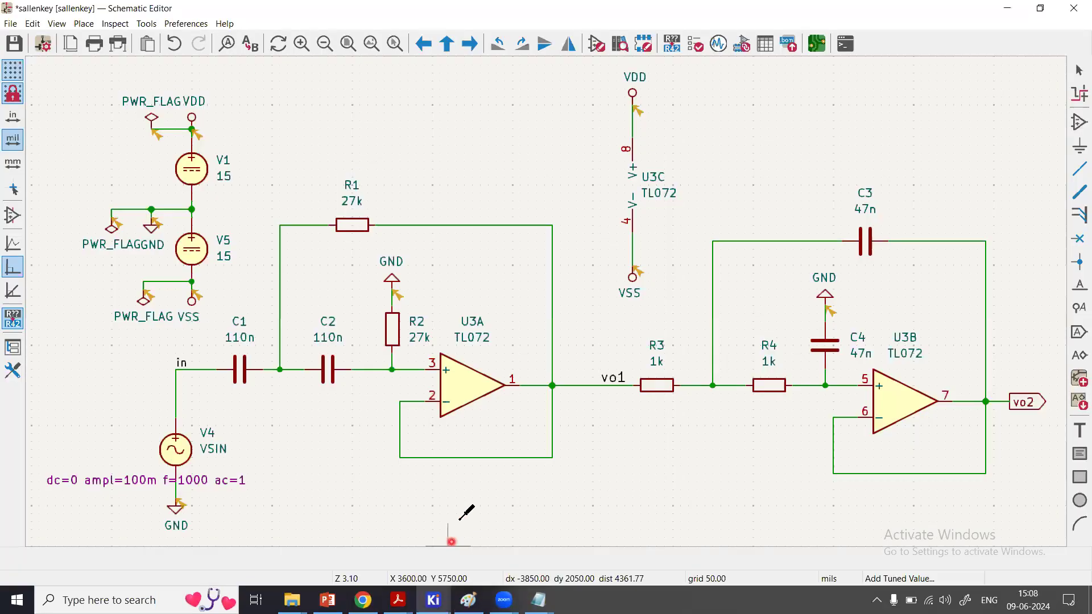